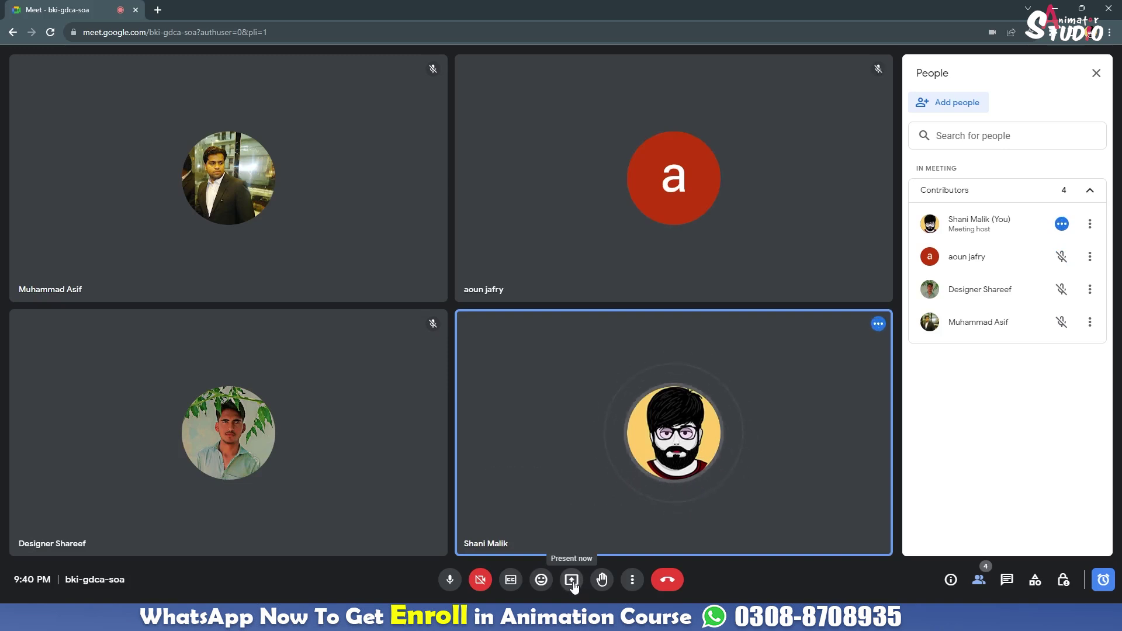
- Present the entire screen in the meeting and switch to the blank Untitled-1 document in Animate
{"action": "left_click", "coordinate": [573, 582]}
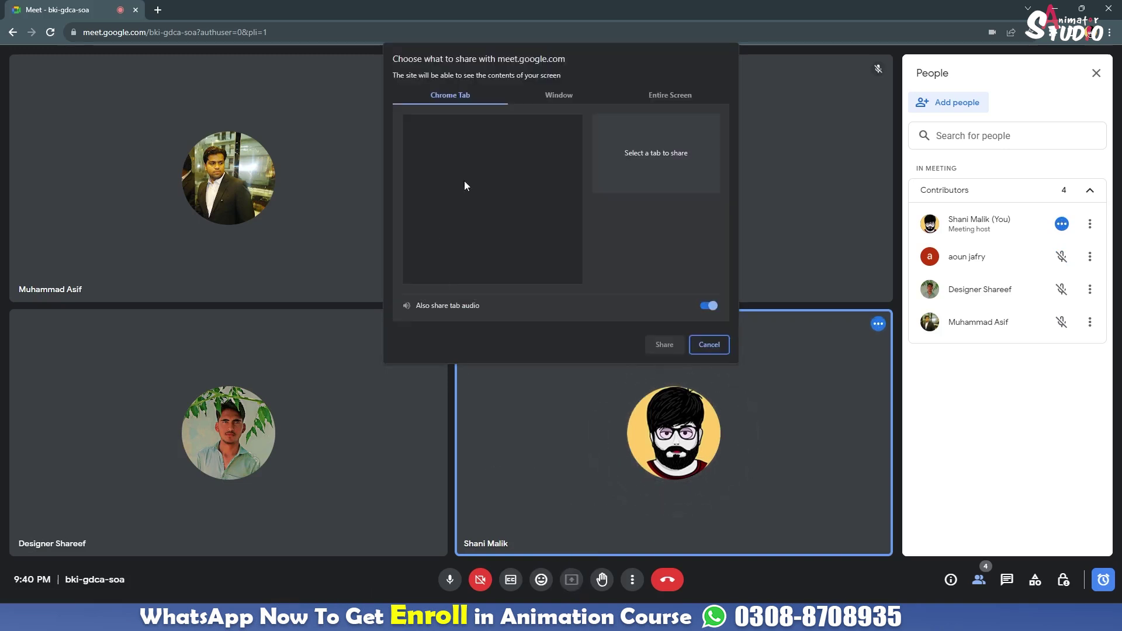
{"action": "left_click", "coordinate": [670, 95]}
{"action": "left_click", "coordinate": [467, 153]}
{"action": "left_click", "coordinate": [665, 344]}
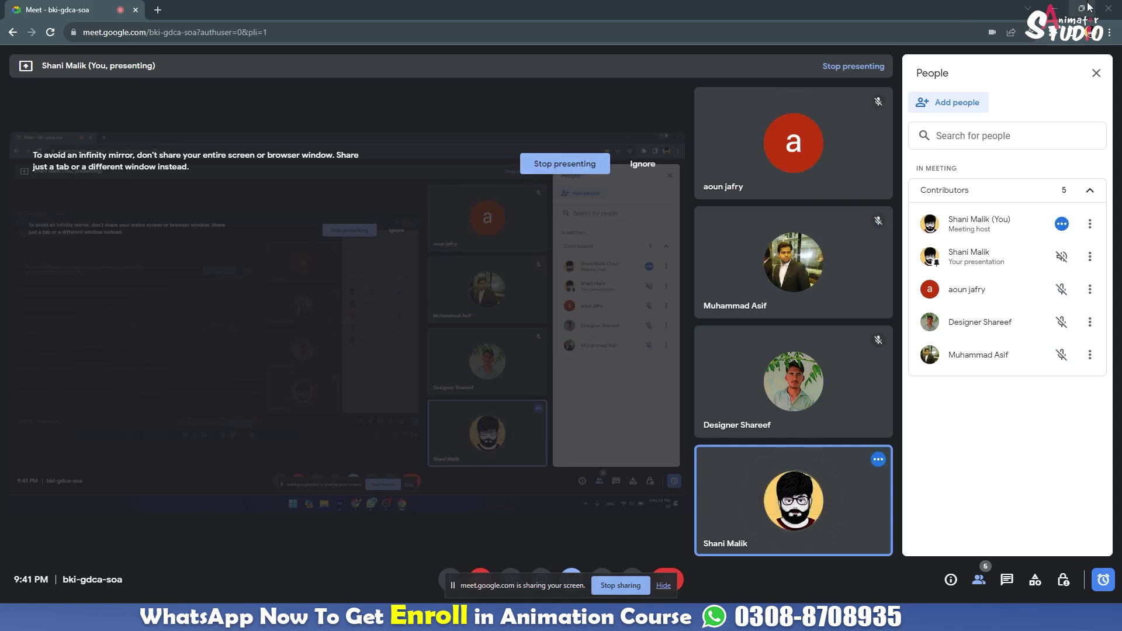
{"action": "left_click", "coordinate": [1055, 9]}
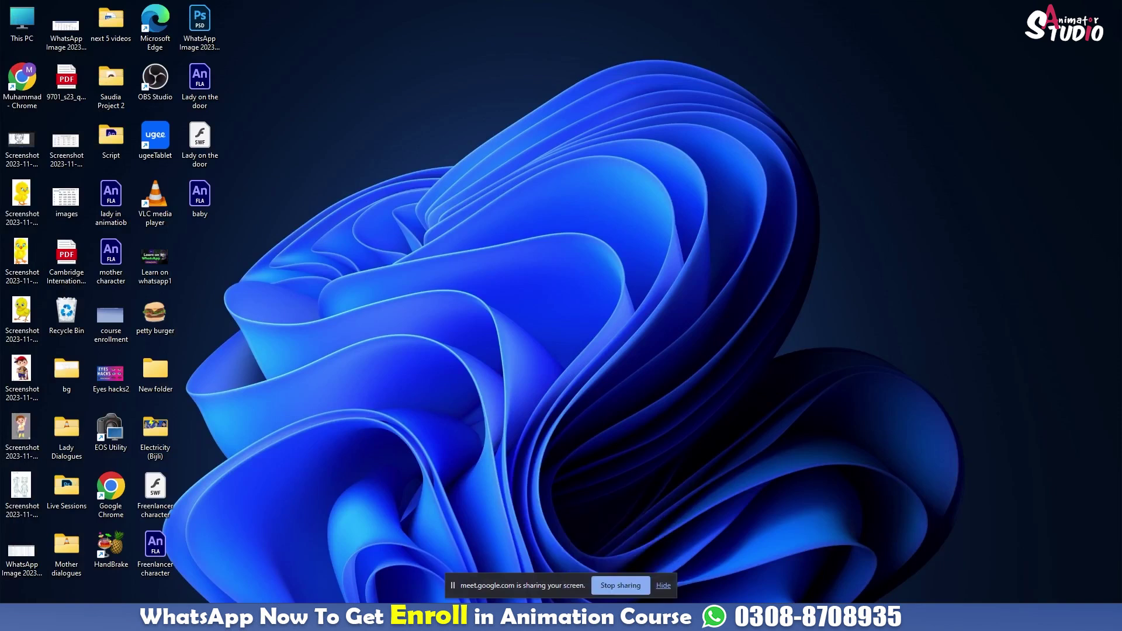
{"action": "key", "text": "alt+Tab"}
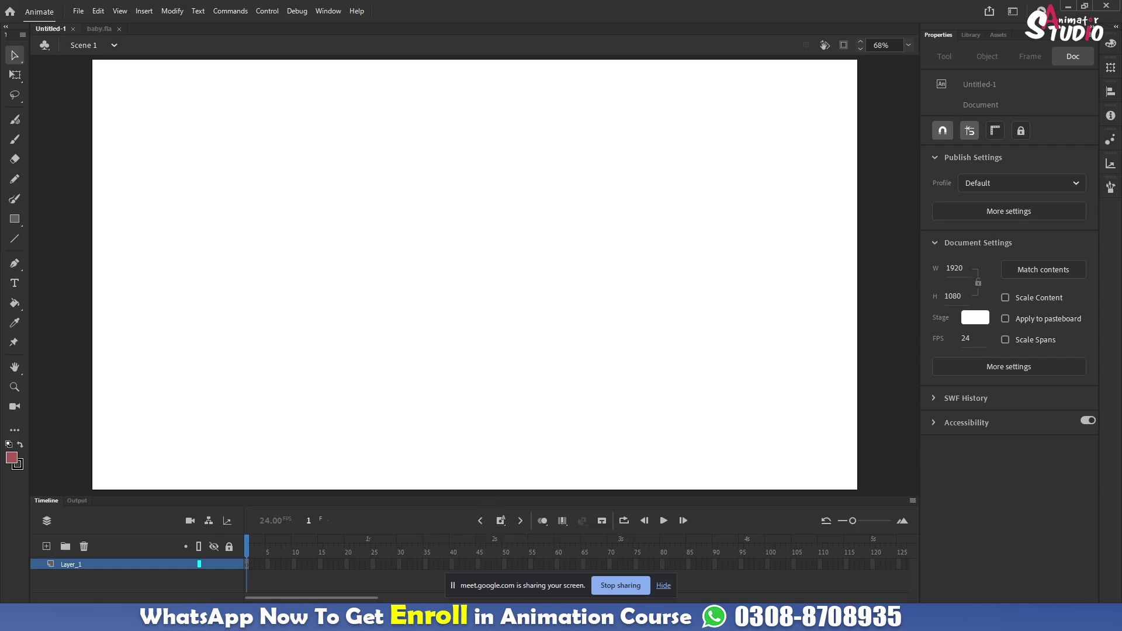
- Switch to WhatsApp and look back through the Animation Champians group chat for student projects, lecture links and earlier session messages
{"action": "mouse_move", "coordinate": [651, 621]}
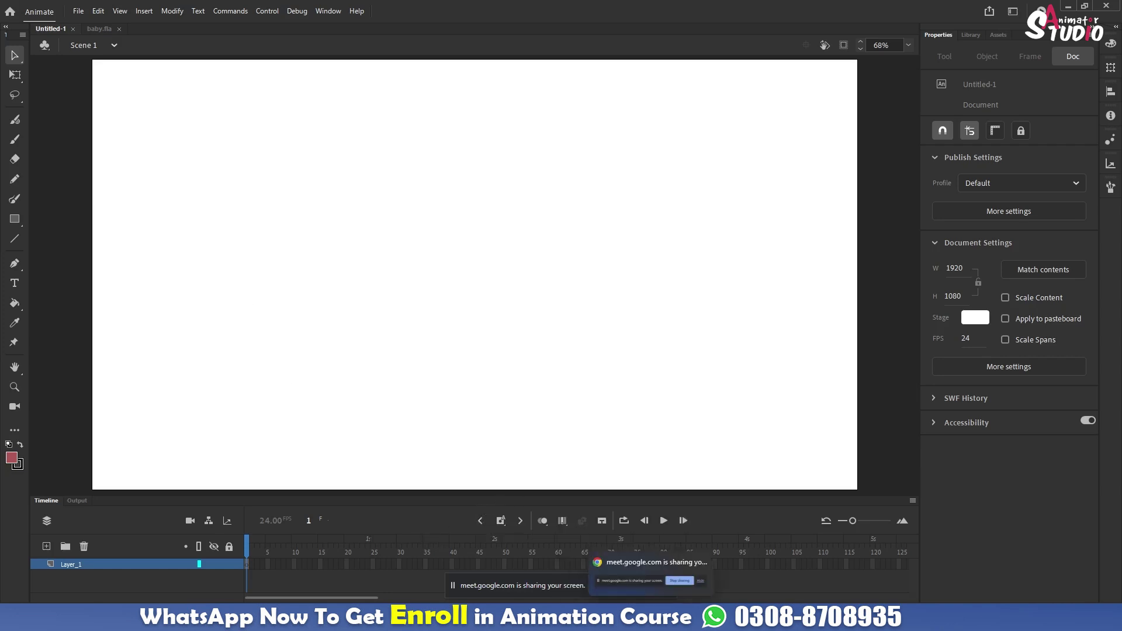
{"action": "left_click", "coordinate": [577, 621]}
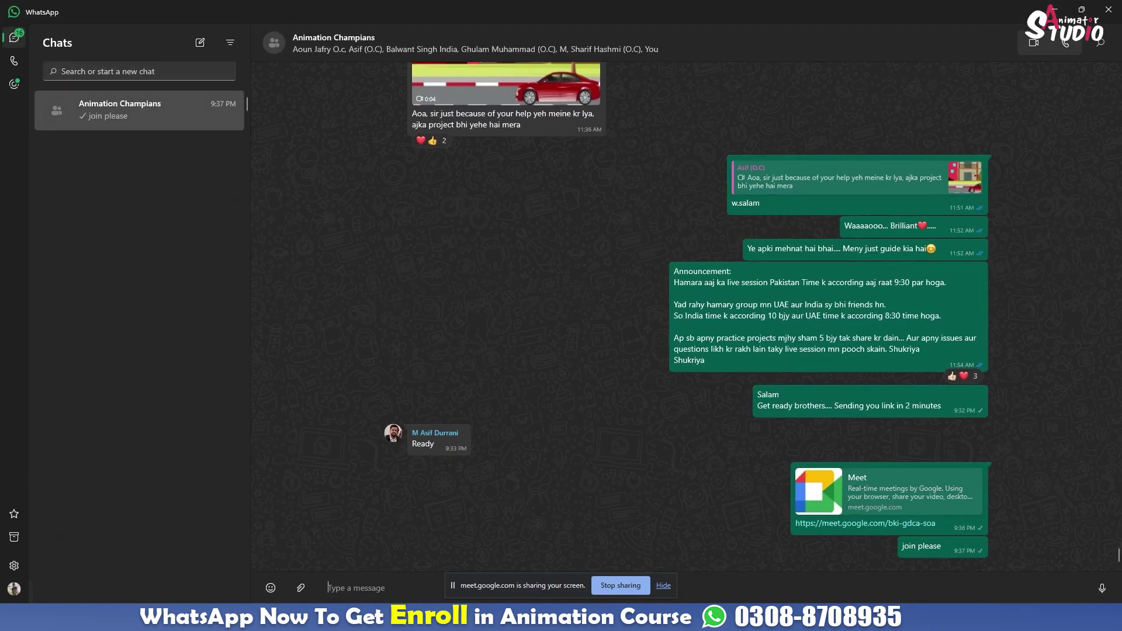
{"action": "scroll", "coordinate": [405, 277], "scroll_direction": "up", "scroll_amount": 4}
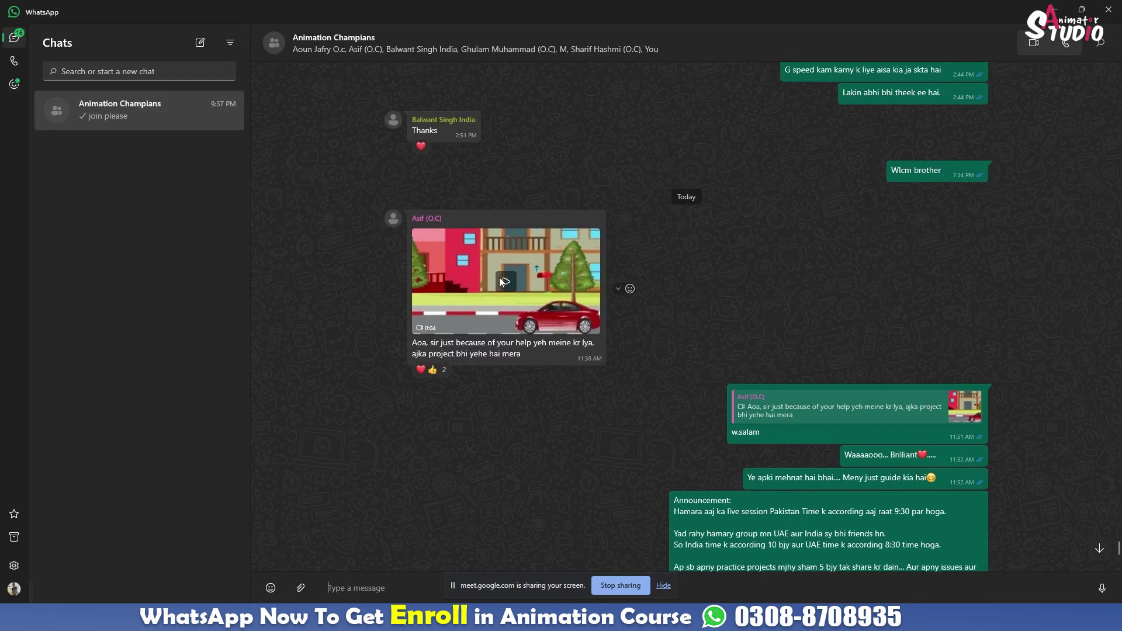
{"action": "scroll", "coordinate": [485, 328], "scroll_direction": "up", "scroll_amount": 7}
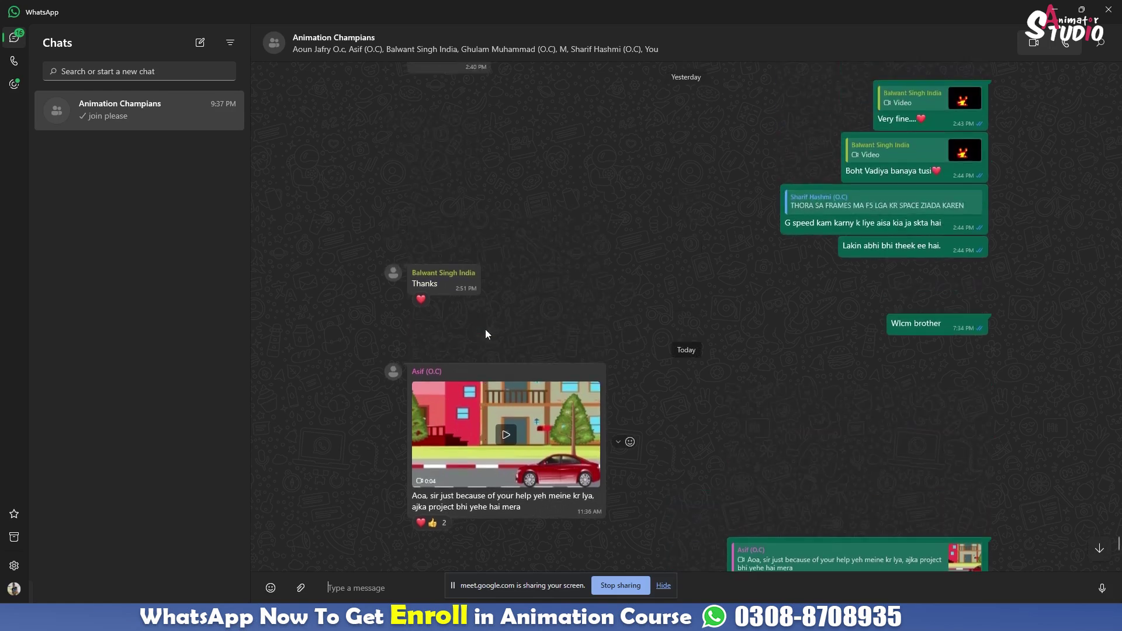
{"action": "scroll", "coordinate": [492, 329], "scroll_direction": "up", "scroll_amount": 4}
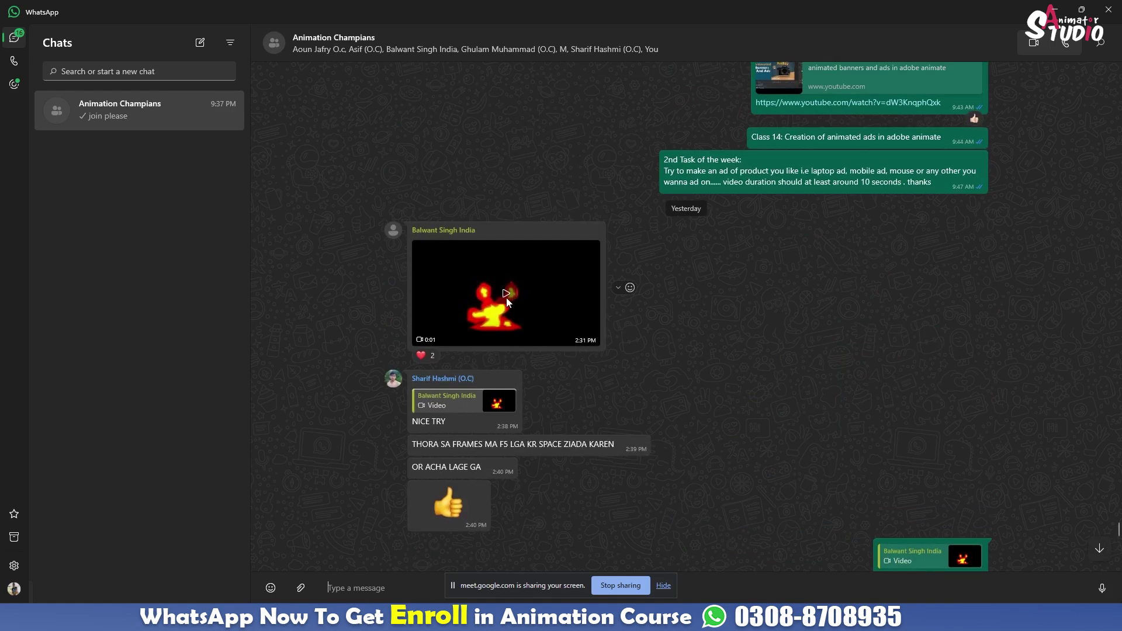
{"action": "scroll", "coordinate": [505, 301], "scroll_direction": "up", "scroll_amount": 9}
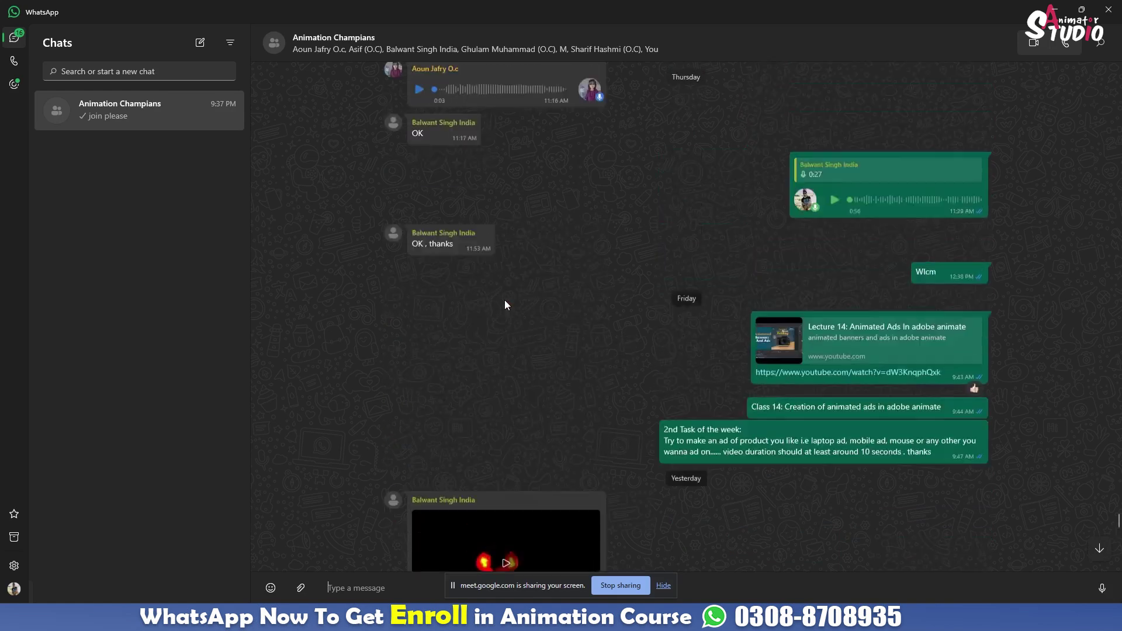
{"action": "scroll", "coordinate": [505, 302], "scroll_direction": "up", "scroll_amount": 6}
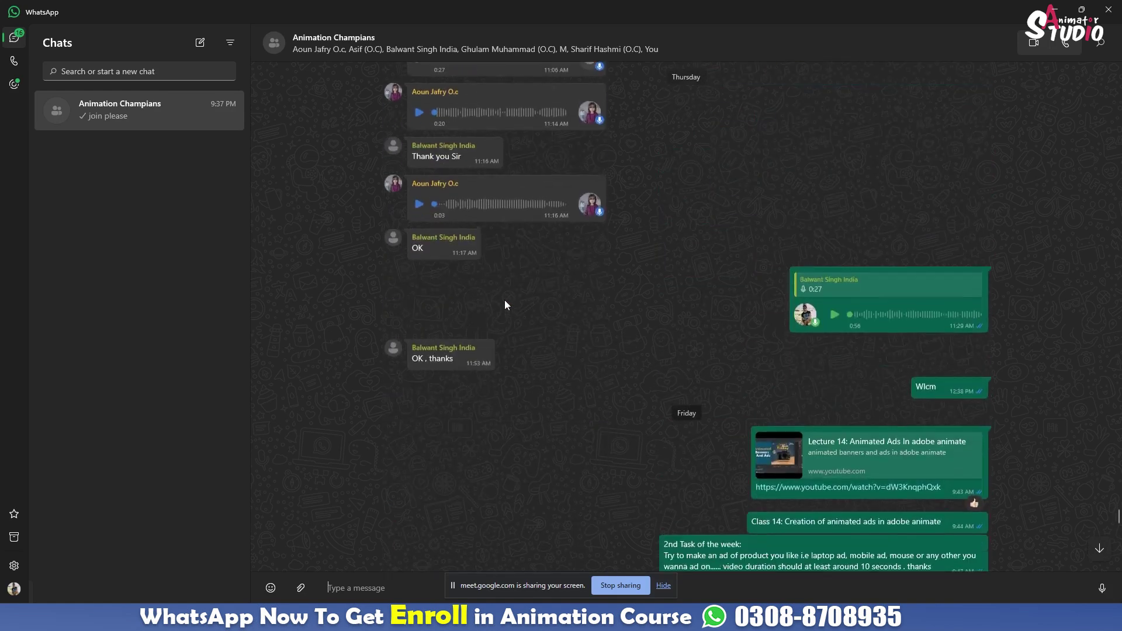
{"action": "scroll", "coordinate": [505, 305], "scroll_direction": "up", "scroll_amount": 10}
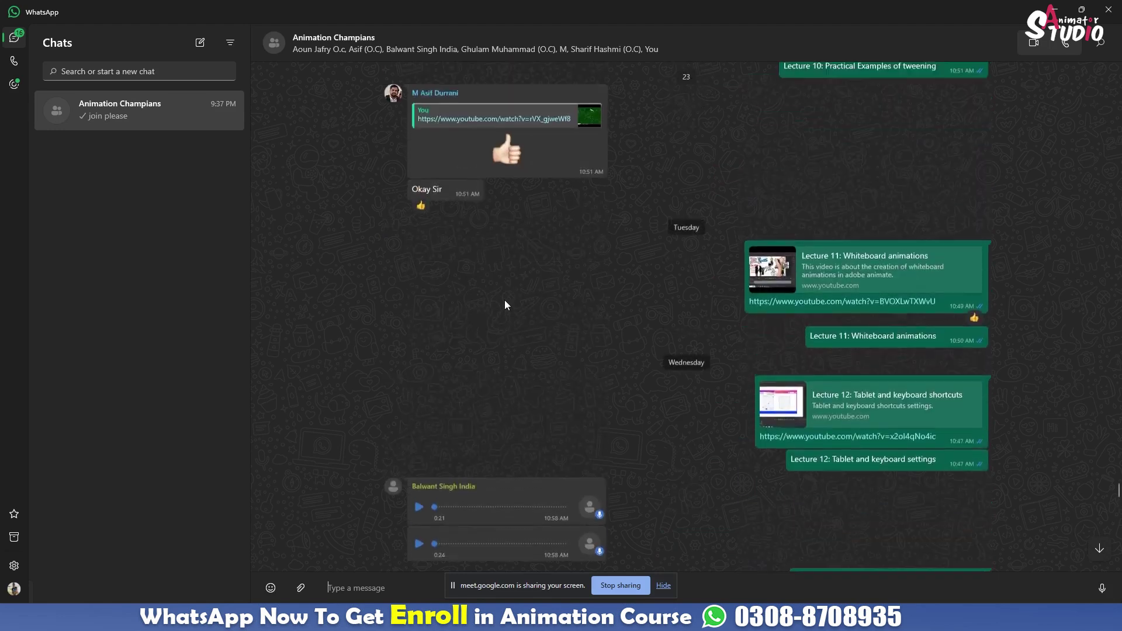
{"action": "scroll", "coordinate": [505, 301], "scroll_direction": "up", "scroll_amount": 4}
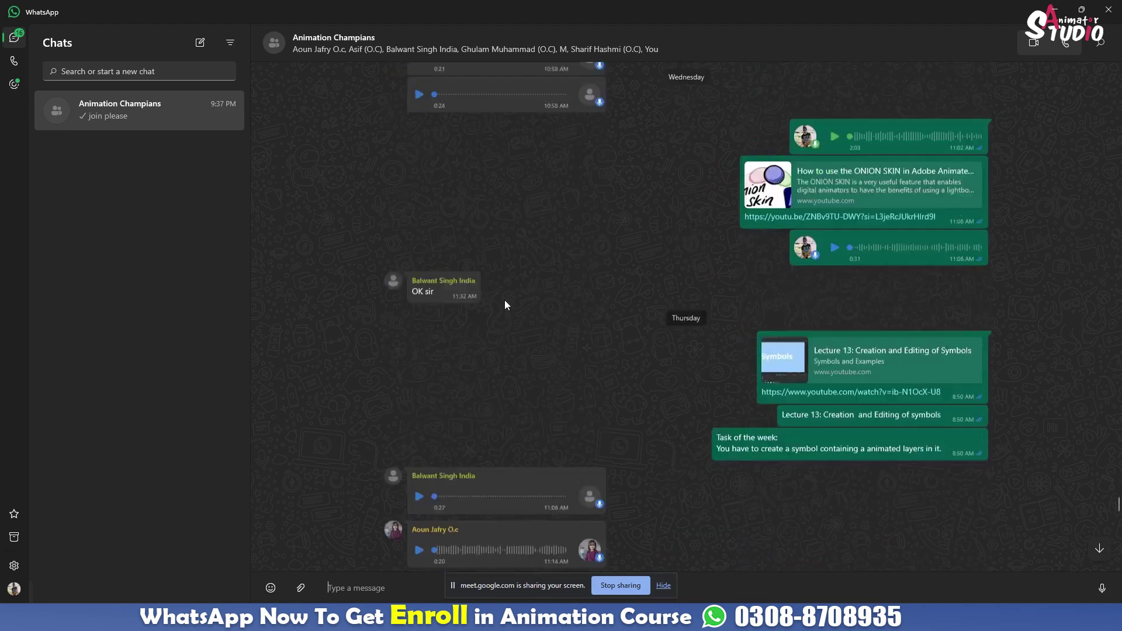
{"action": "scroll", "coordinate": [507, 299], "scroll_direction": "up", "scroll_amount": 10}
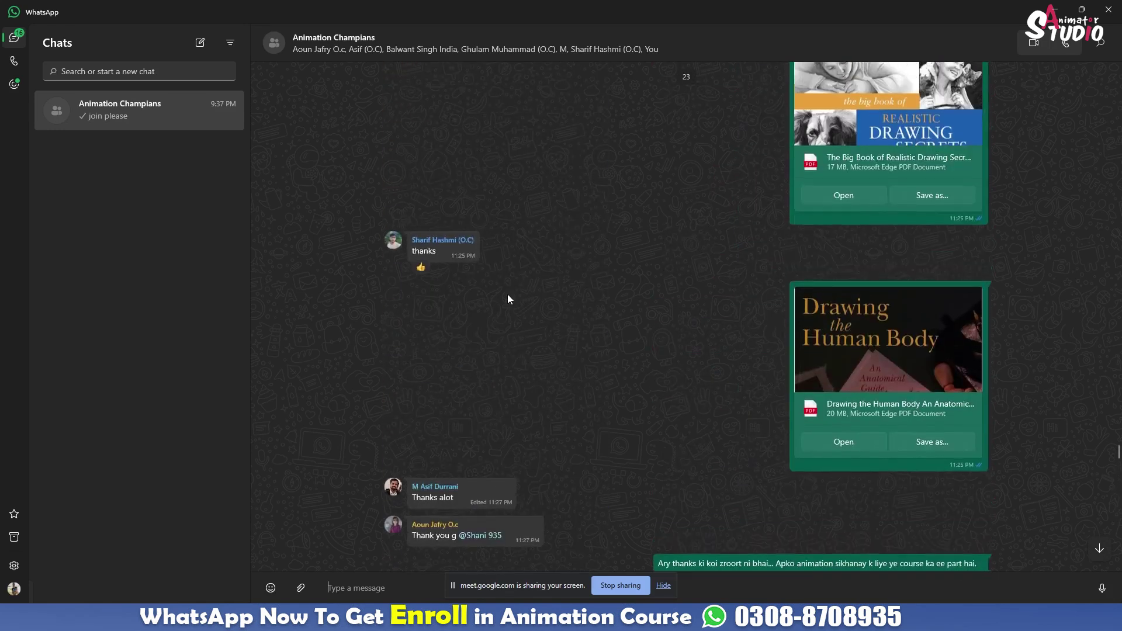
{"action": "scroll", "coordinate": [508, 300], "scroll_direction": "up", "scroll_amount": 4}
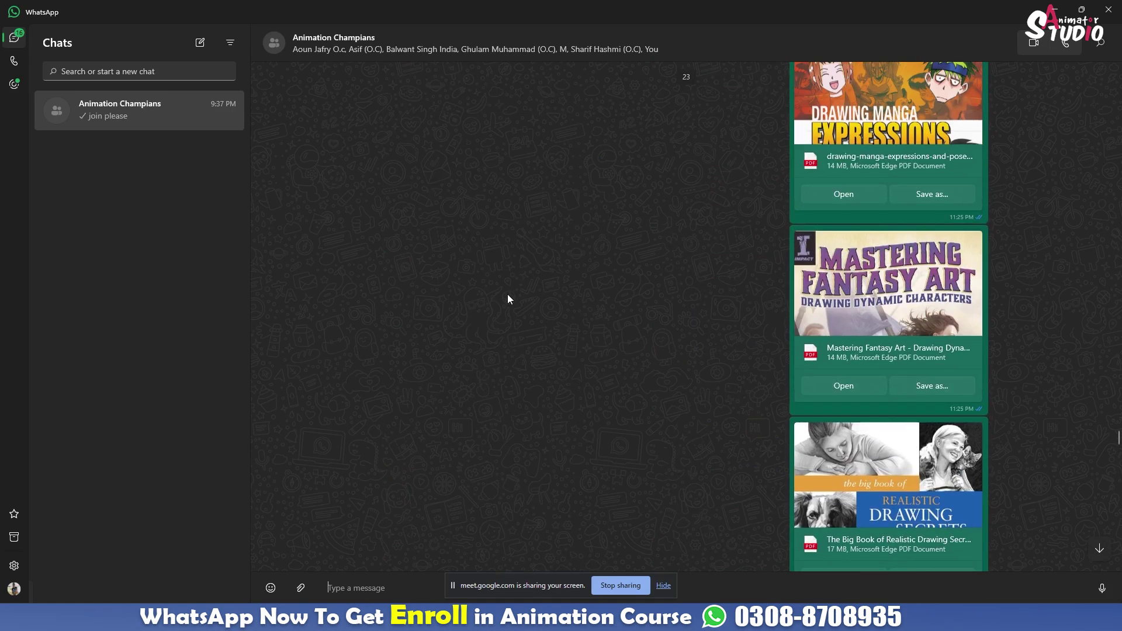
{"action": "scroll", "coordinate": [507, 299], "scroll_direction": "up", "scroll_amount": 12}
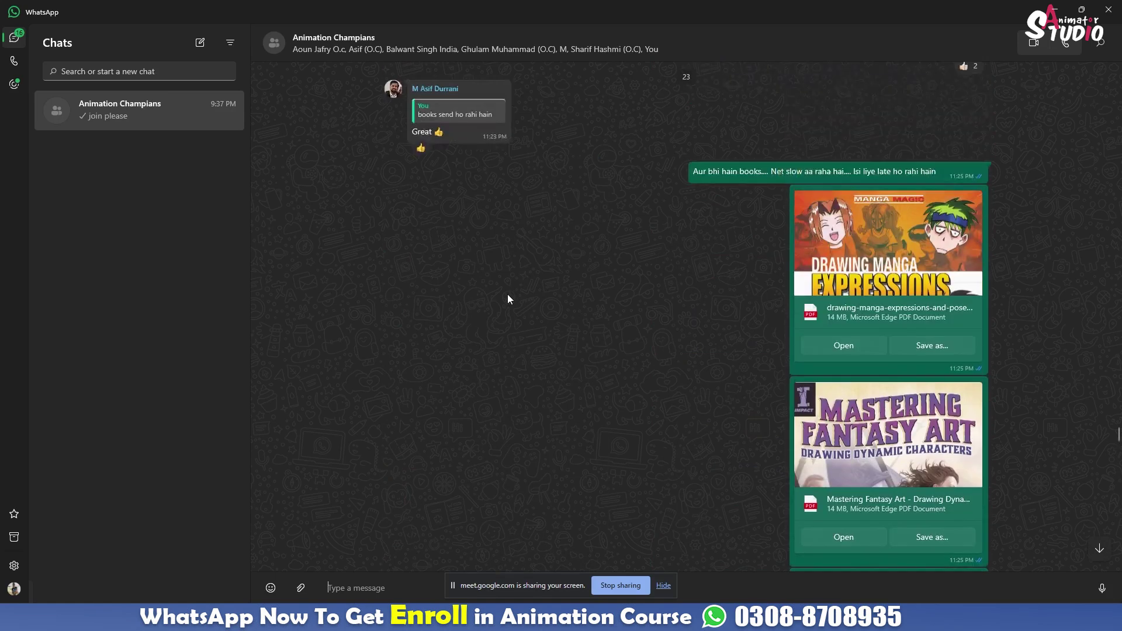
{"action": "scroll", "coordinate": [508, 299], "scroll_direction": "up", "scroll_amount": 7}
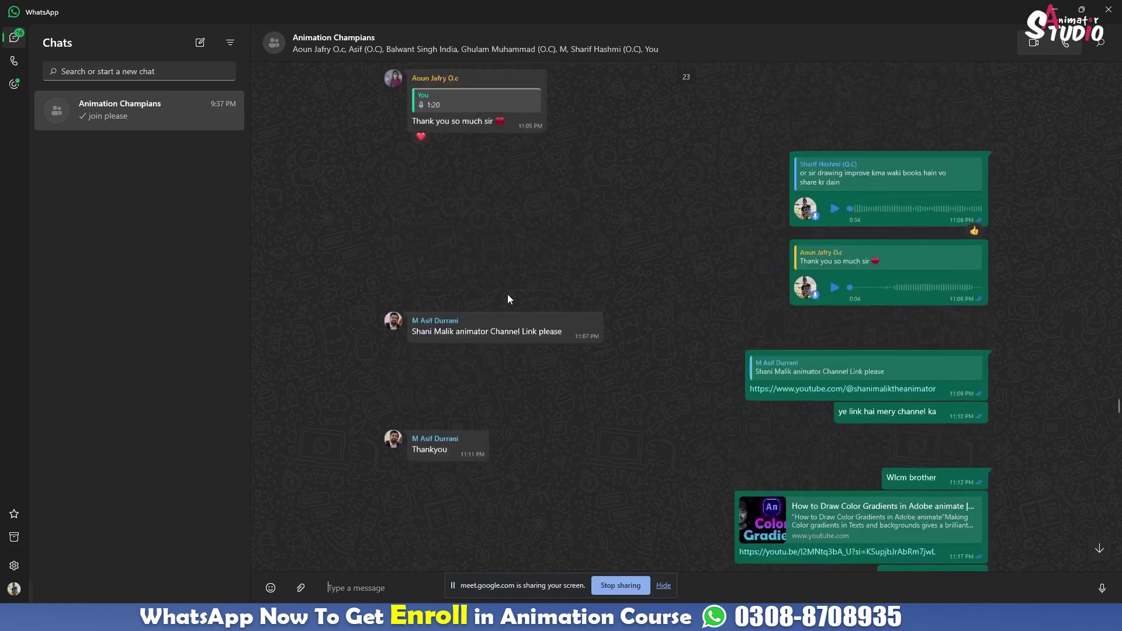
{"action": "scroll", "coordinate": [508, 299], "scroll_direction": "up", "scroll_amount": 10}
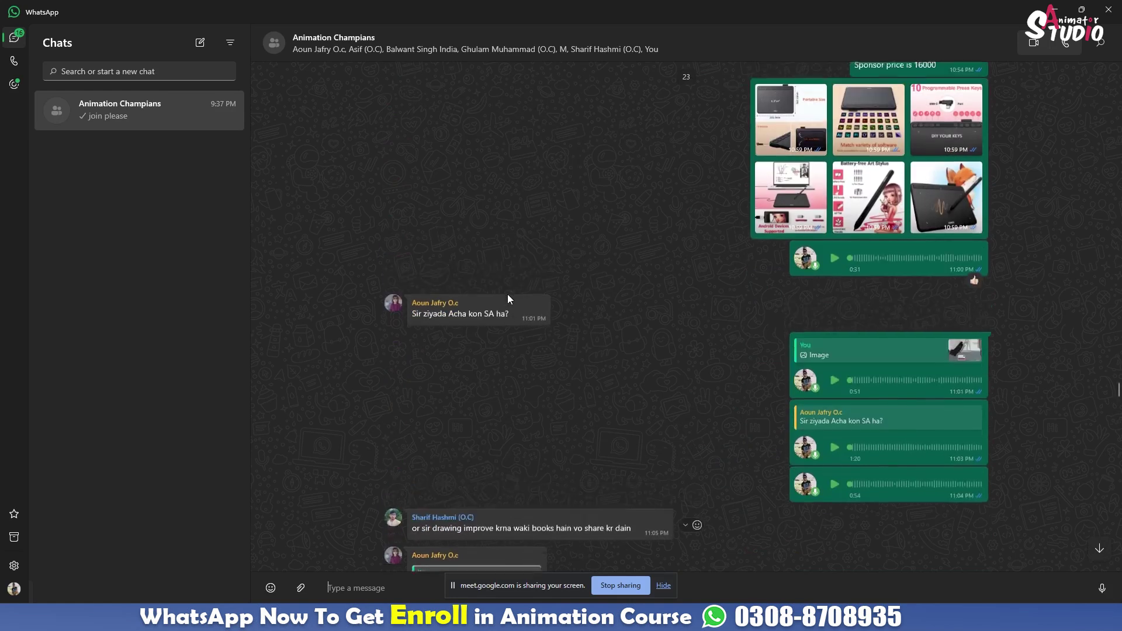
{"action": "scroll", "coordinate": [508, 299], "scroll_direction": "up", "scroll_amount": 12}
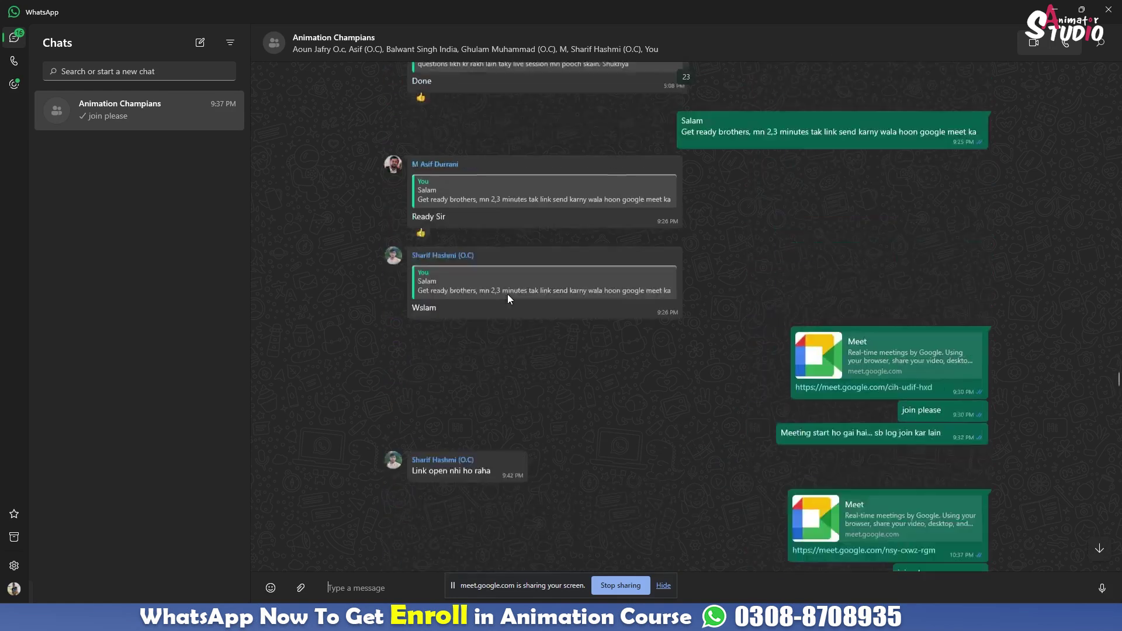
{"action": "scroll", "coordinate": [507, 298], "scroll_direction": "up", "scroll_amount": 12}
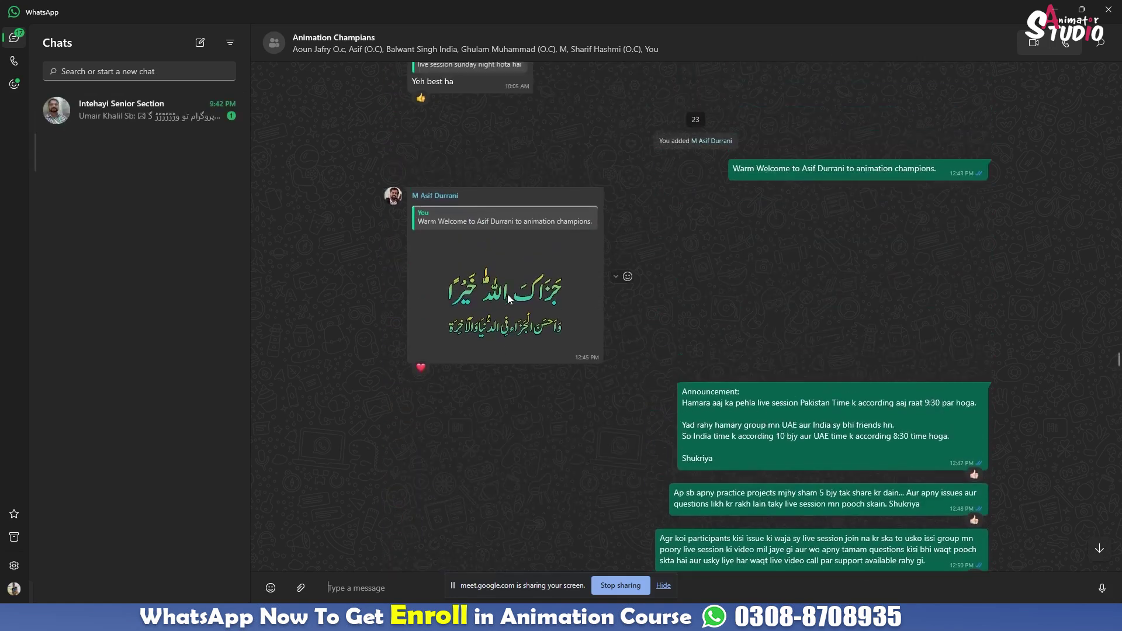
- Review the group chat forward again through the lecture links and weekly tasks to the newest messages
{"action": "scroll", "coordinate": [508, 297], "scroll_direction": "down", "scroll_amount": 20}
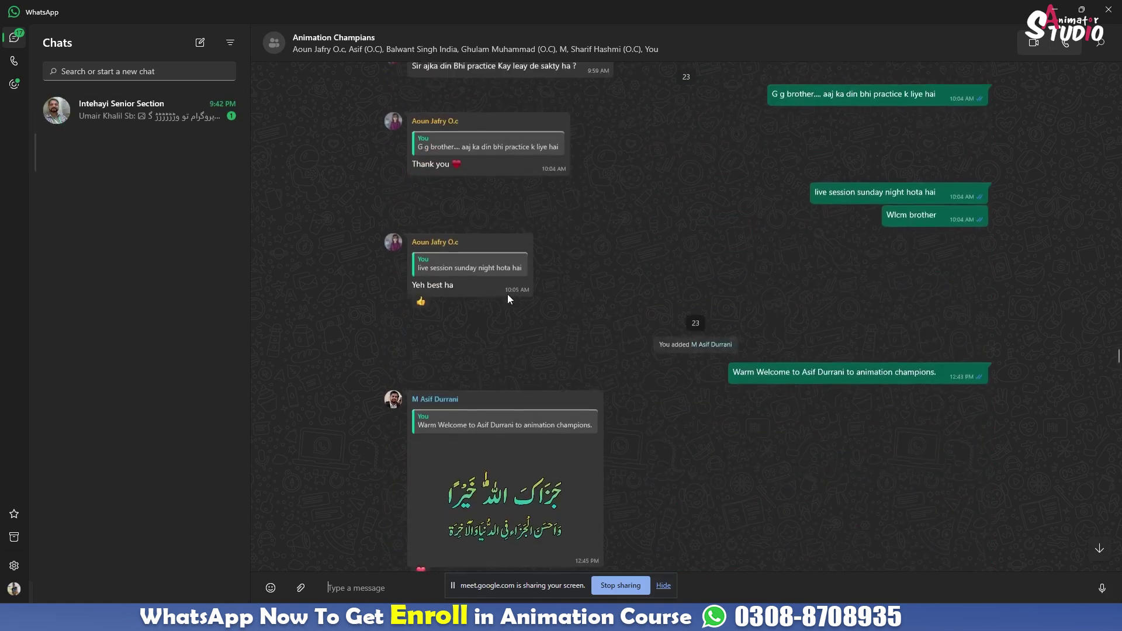
{"action": "scroll", "coordinate": [494, 350], "scroll_direction": "down", "scroll_amount": 20}
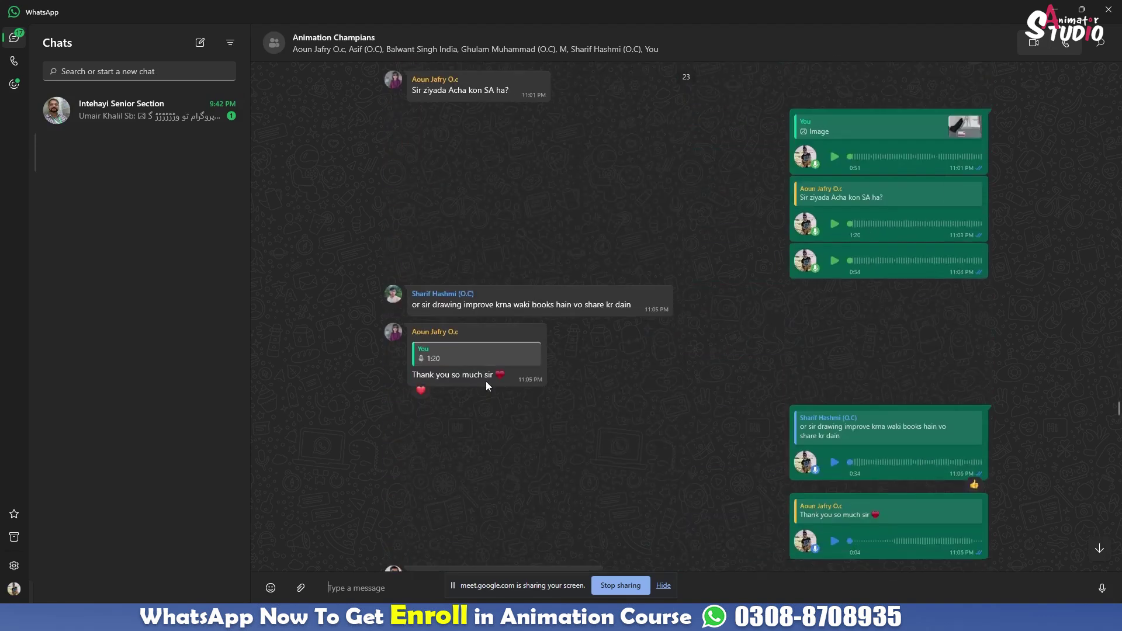
{"action": "scroll", "coordinate": [489, 372], "scroll_direction": "down", "scroll_amount": 10}
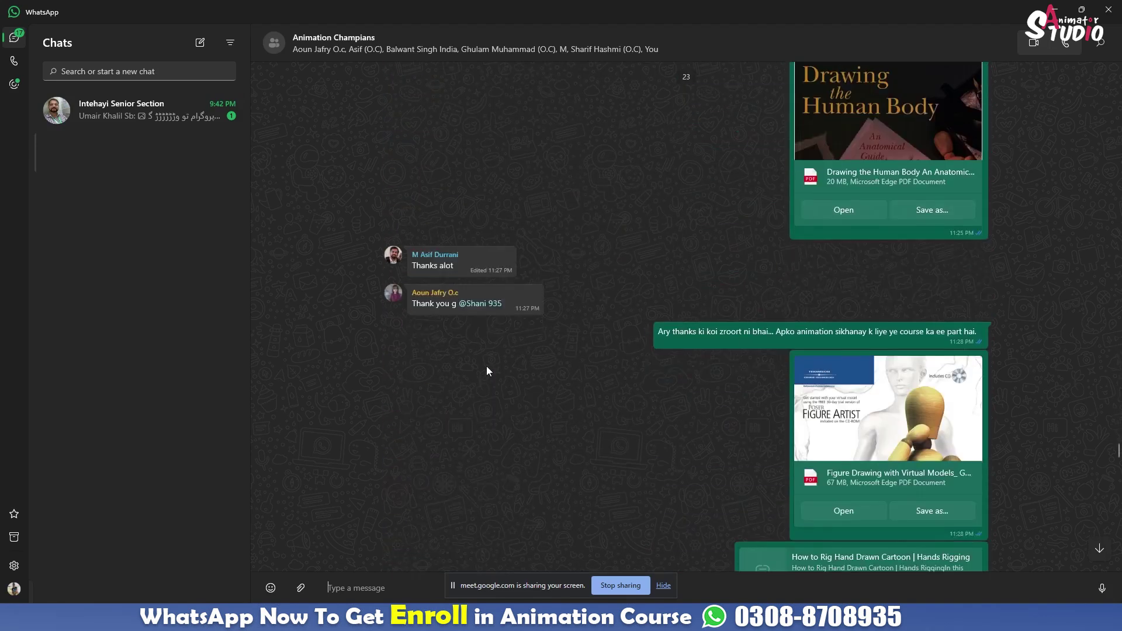
{"action": "scroll", "coordinate": [485, 367], "scroll_direction": "down", "scroll_amount": 20}
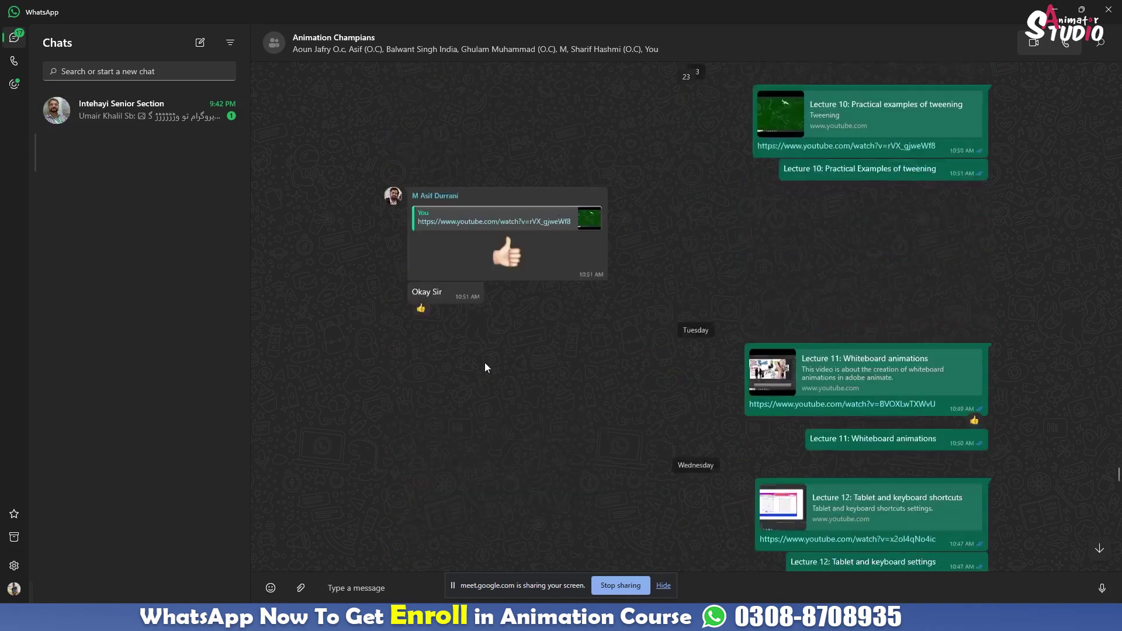
{"action": "scroll", "coordinate": [485, 367], "scroll_direction": "down", "scroll_amount": 20}
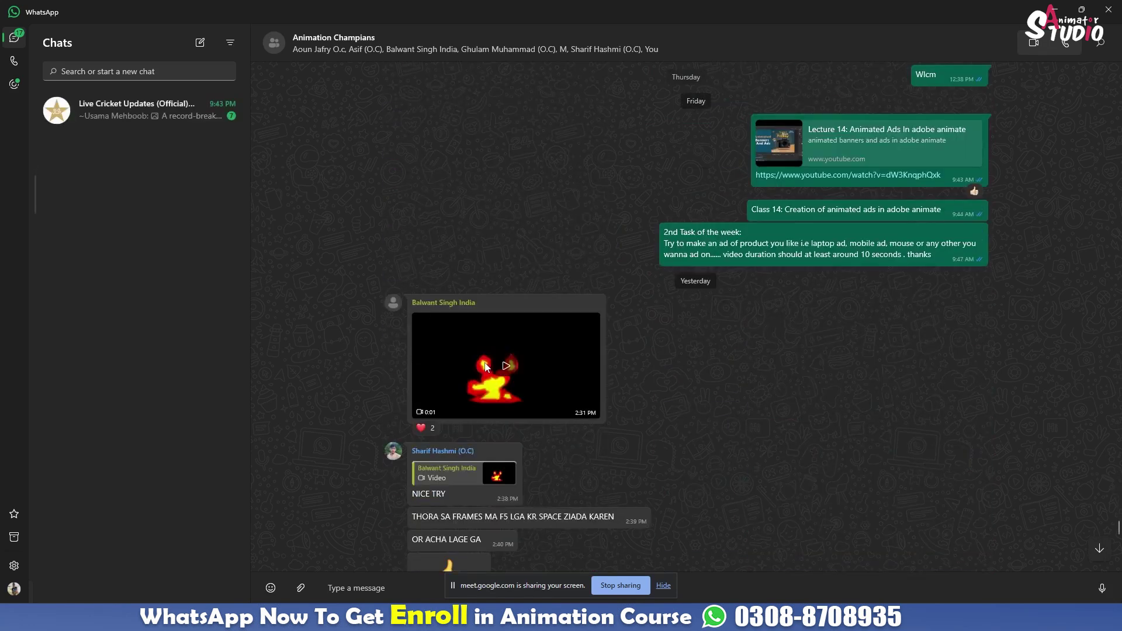
{"action": "scroll", "coordinate": [485, 367], "scroll_direction": "down", "scroll_amount": 1}
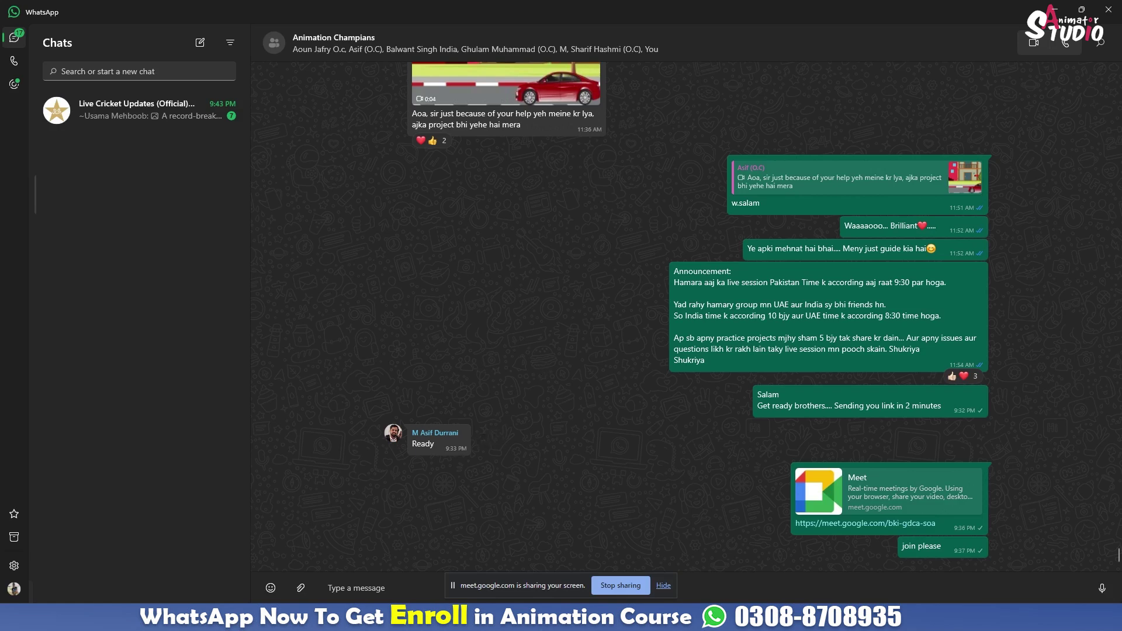
- Switch to Animate and place the dynamic text "Special" in Rockwell Extra Bold on the upper stage, fitting its box to about 440 × 131 px
{"action": "left_click", "coordinate": [577, 551]}
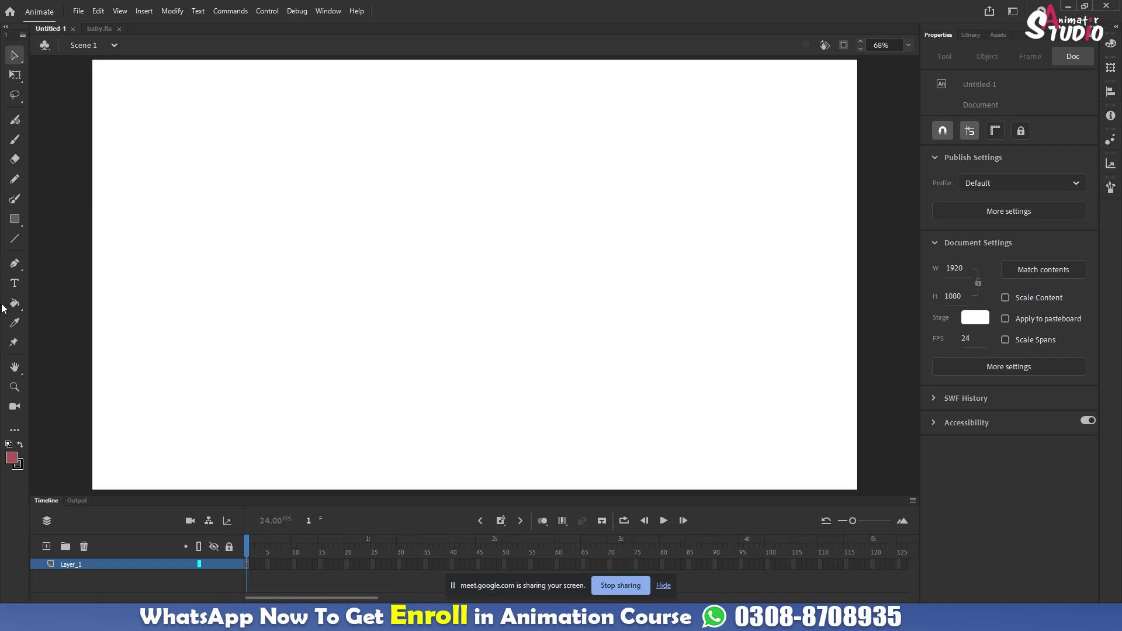
{"action": "left_click", "coordinate": [14, 285]}
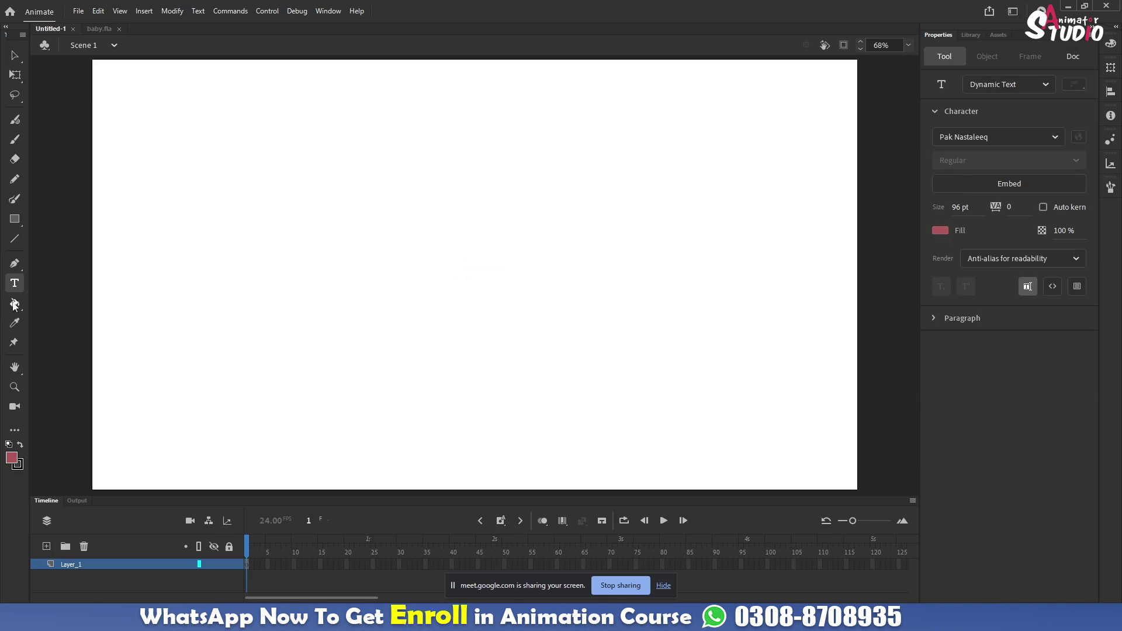
{"action": "left_click_drag", "start_coordinate": [287, 202], "coordinate": [329, 272]}
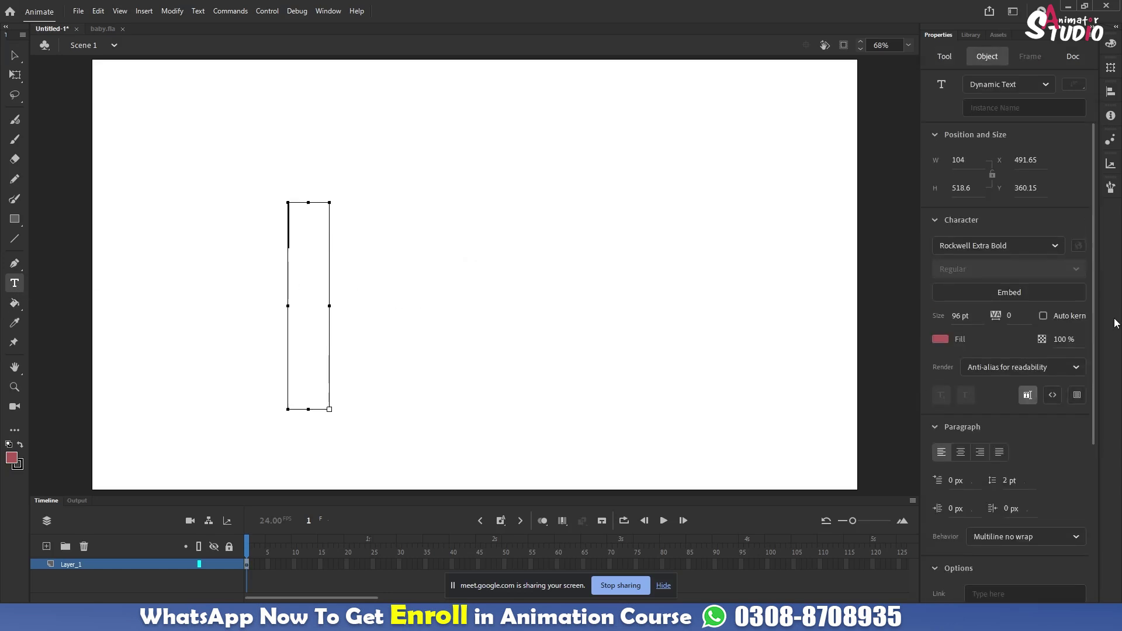
{"action": "type", "text": "Special"}
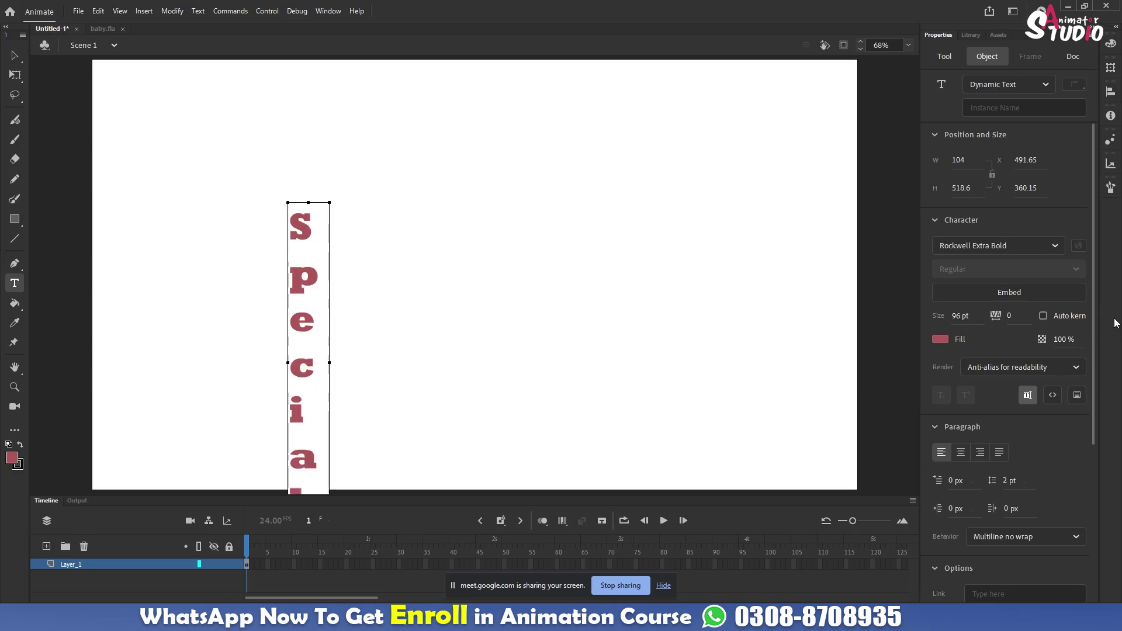
{"action": "key", "text": "Escape"}
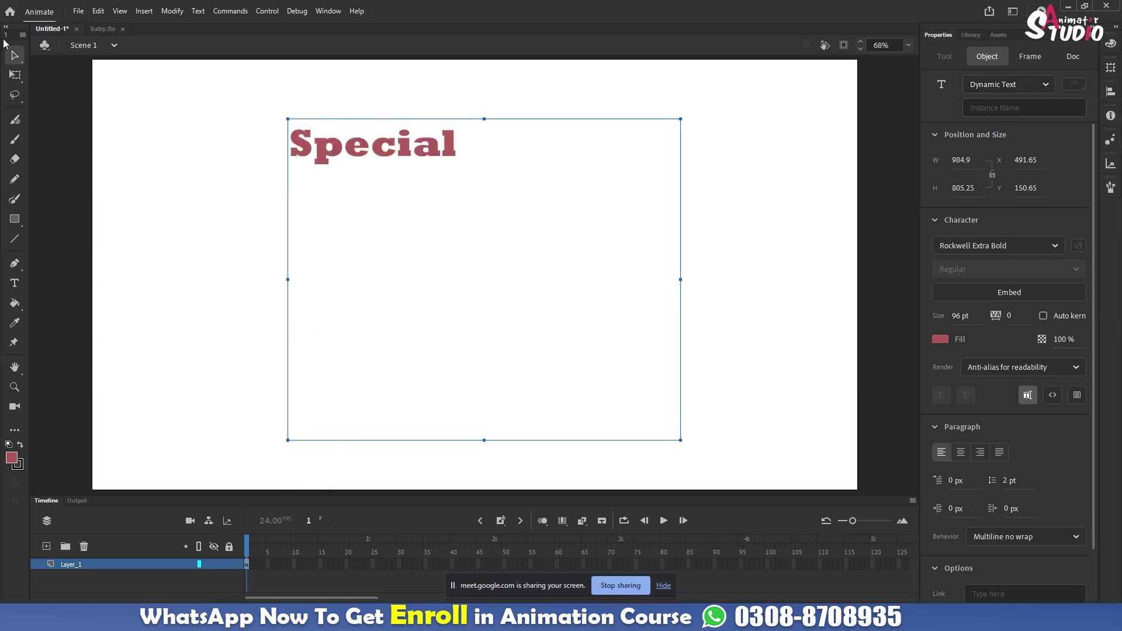
{"action": "left_click_drag", "start_coordinate": [403, 152], "coordinate": [411, 178]}
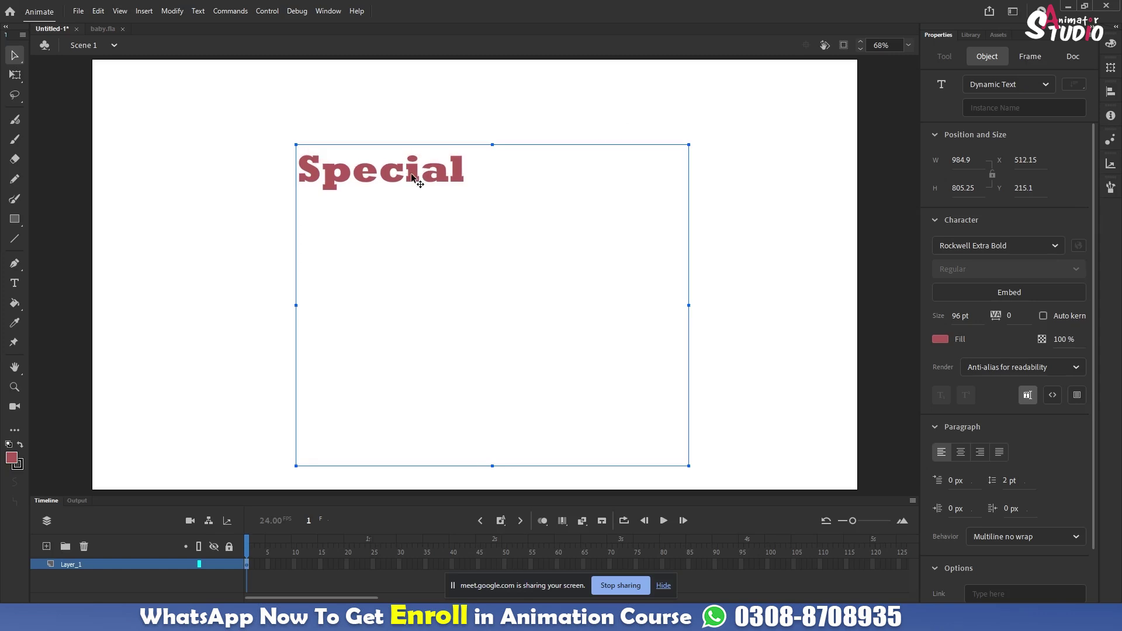
{"action": "left_click_drag", "start_coordinate": [687, 461], "coordinate": [471, 198]}
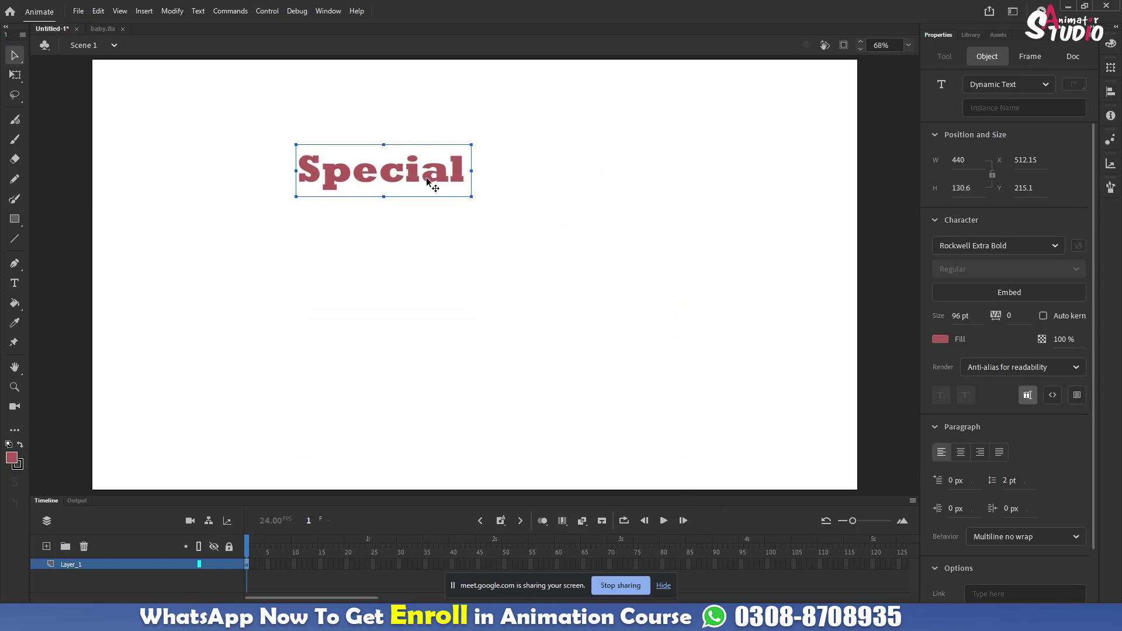
- Extend the stage text to read "Special Offer" on one line, fitting its box to about 843 × 163 px
{"action": "left_click", "coordinate": [15, 283]}
{"action": "left_click", "coordinate": [463, 170]}
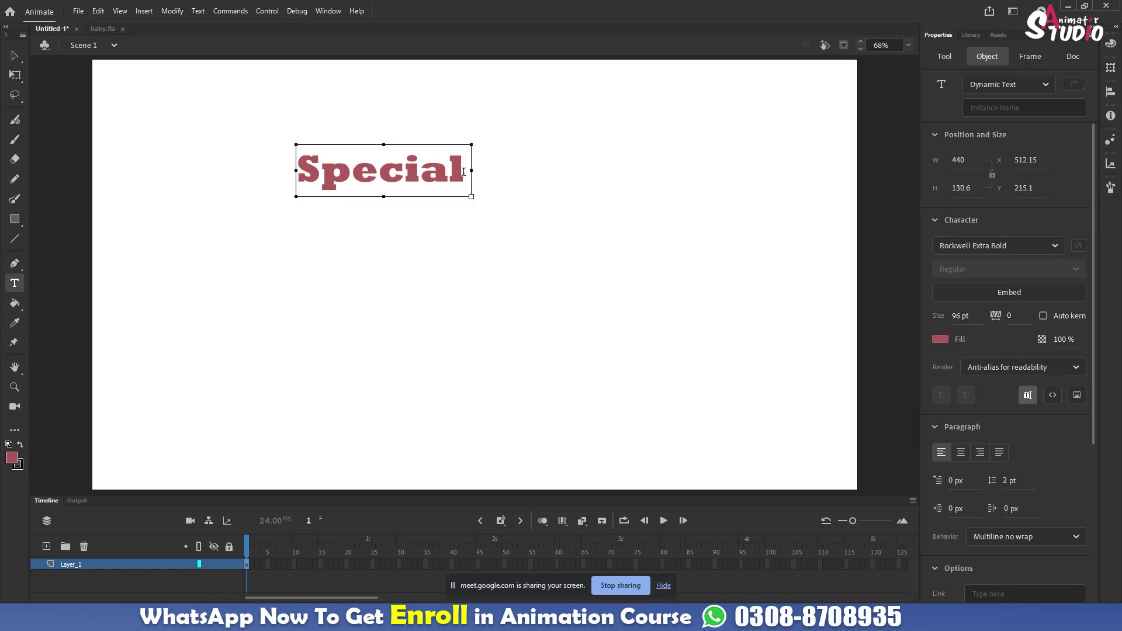
{"action": "key", "text": "Return"}
{"action": "type", "text": "Off"}
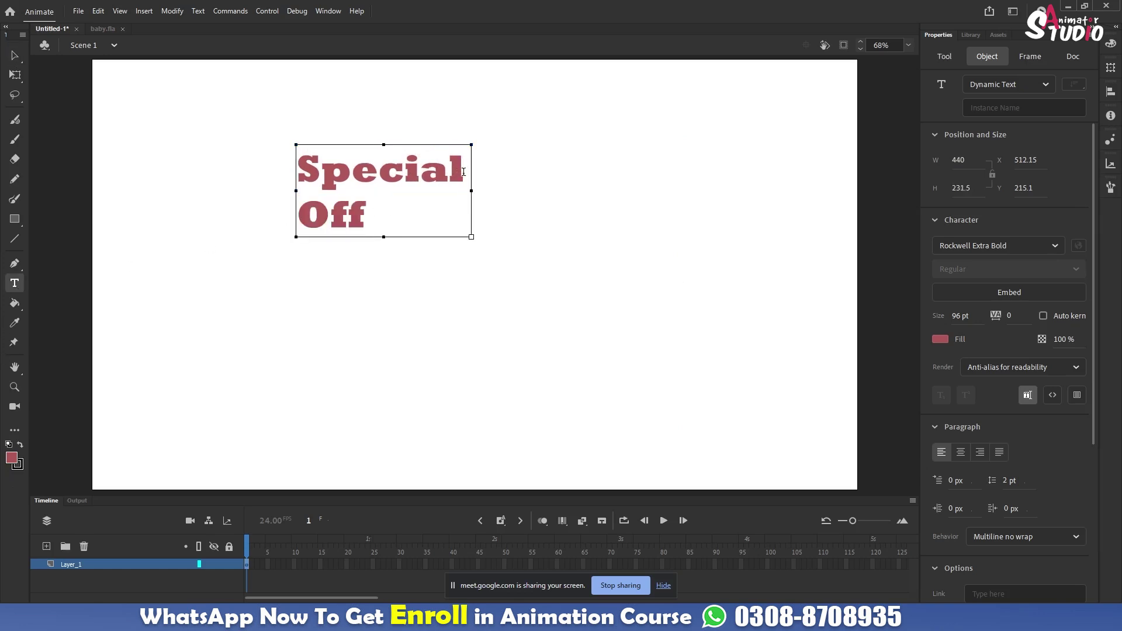
{"action": "type", "text": "er"}
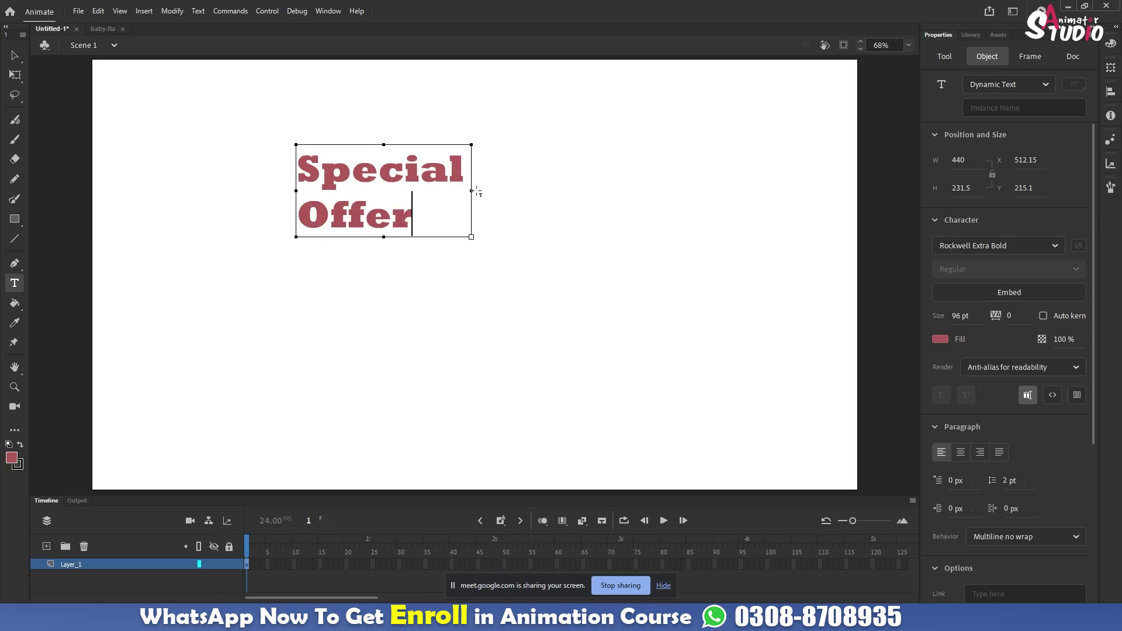
{"action": "left_click_drag", "start_coordinate": [471, 190], "coordinate": [633, 190]}
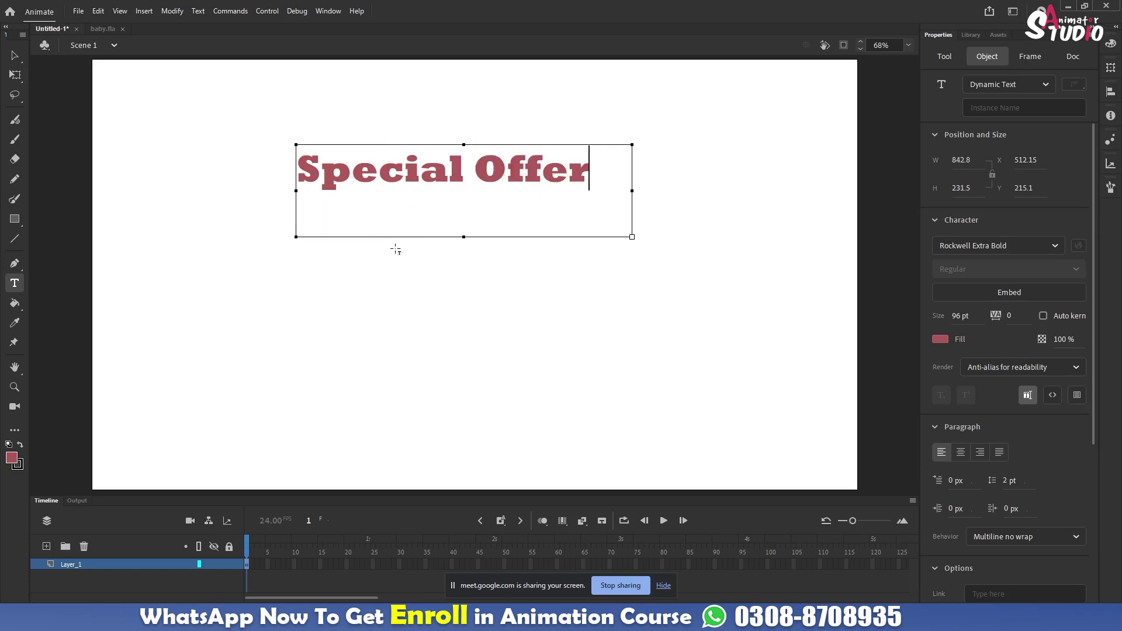
{"action": "left_click_drag", "start_coordinate": [464, 237], "coordinate": [464, 209]}
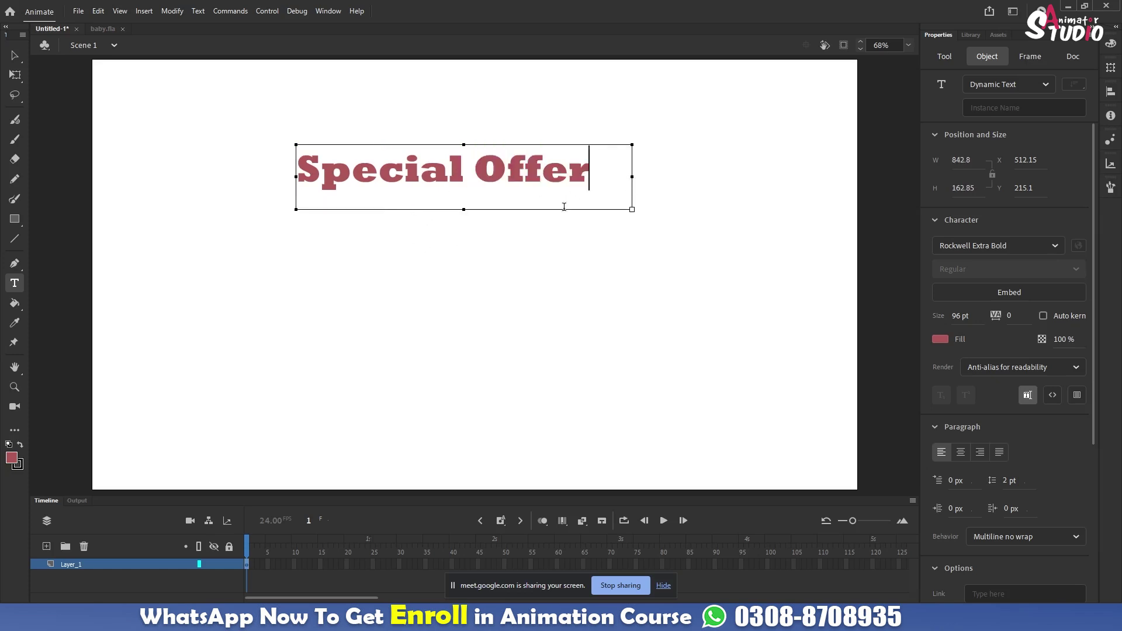
- Look through the available fonts for the "Special Offer" text, and shrink its box to about 778 × 139 px
{"action": "left_click", "coordinate": [1056, 246]}
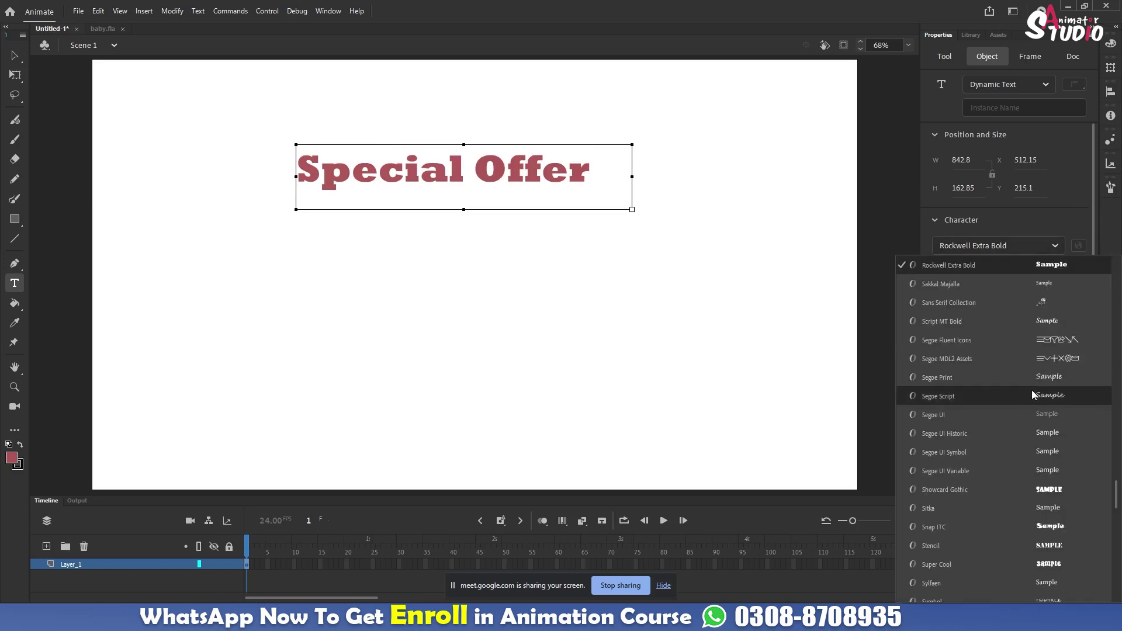
{"action": "scroll", "coordinate": [1033, 389], "scroll_direction": "up", "scroll_amount": 15}
{"action": "scroll", "coordinate": [1036, 390], "scroll_direction": "up", "scroll_amount": 10}
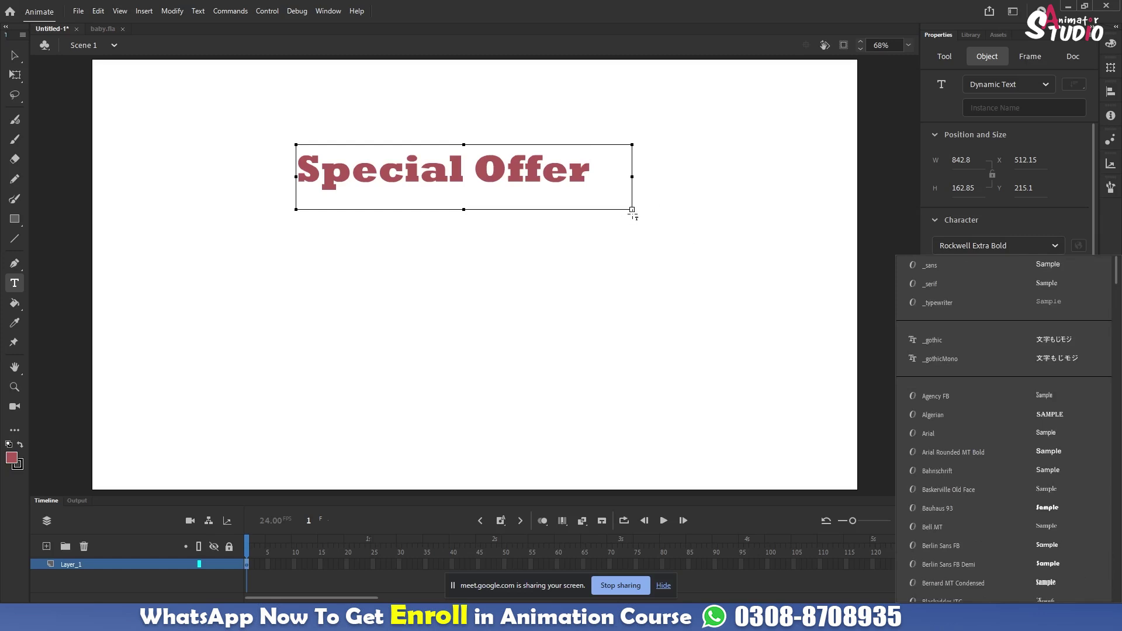
{"action": "left_click_drag", "start_coordinate": [632, 209], "coordinate": [606, 201]}
{"action": "key", "text": "Escape"}
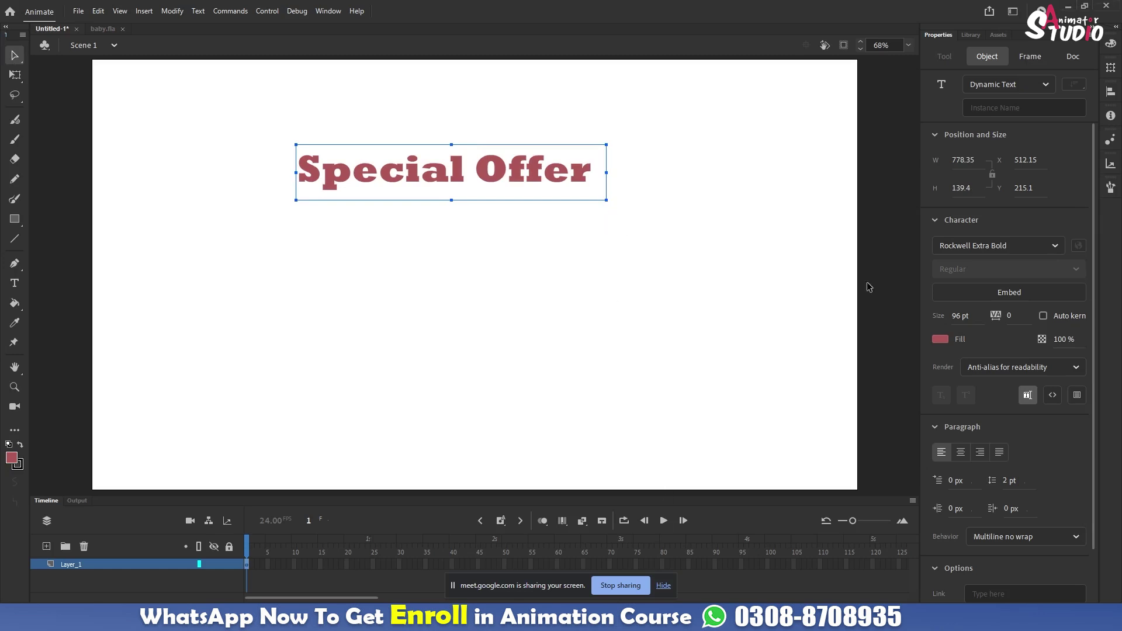
- Switch to the Chrome window with the meeting and open a new tab, dismissing the ad privacy notice
{"action": "left_click", "coordinate": [1068, 8]}
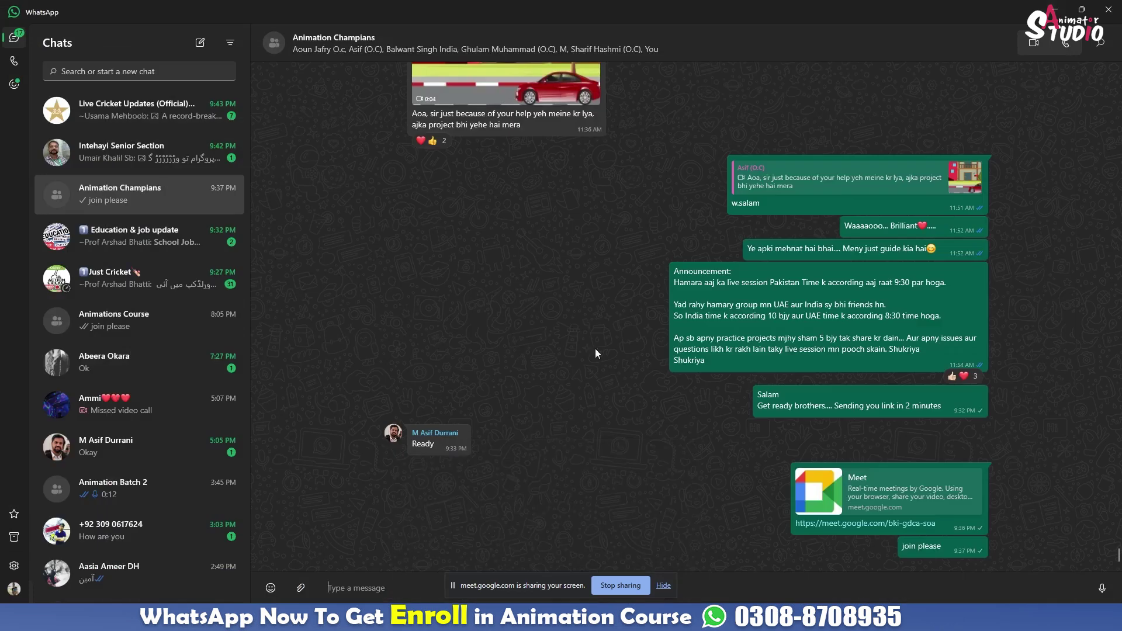
{"action": "left_click", "coordinate": [1055, 10]}
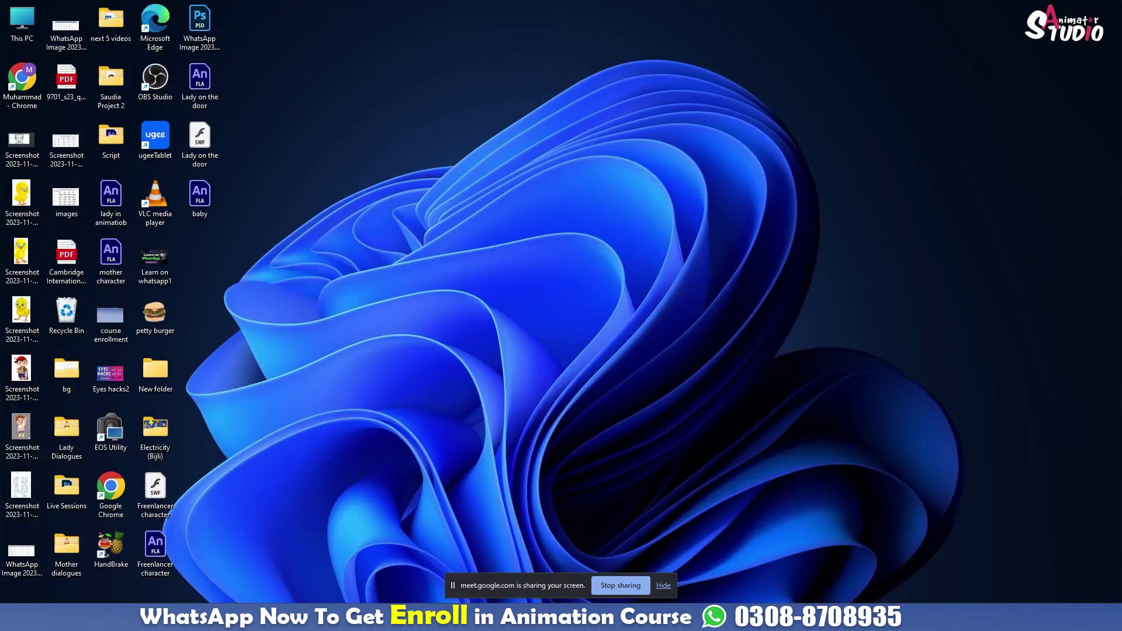
{"action": "left_click", "coordinate": [652, 618]}
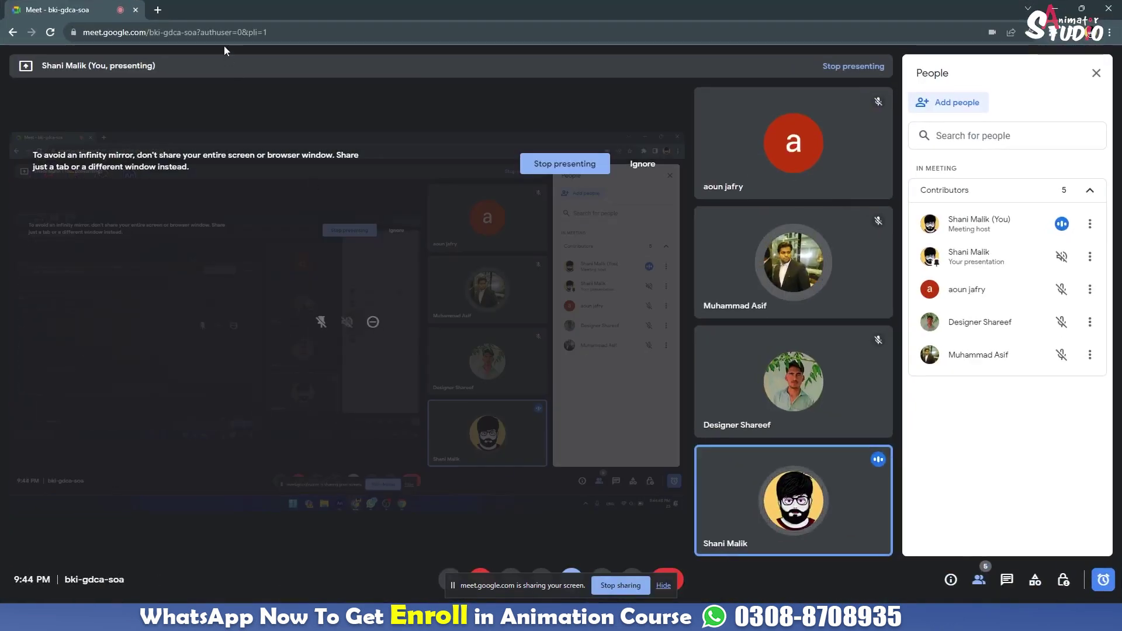
{"action": "left_click", "coordinate": [160, 12]}
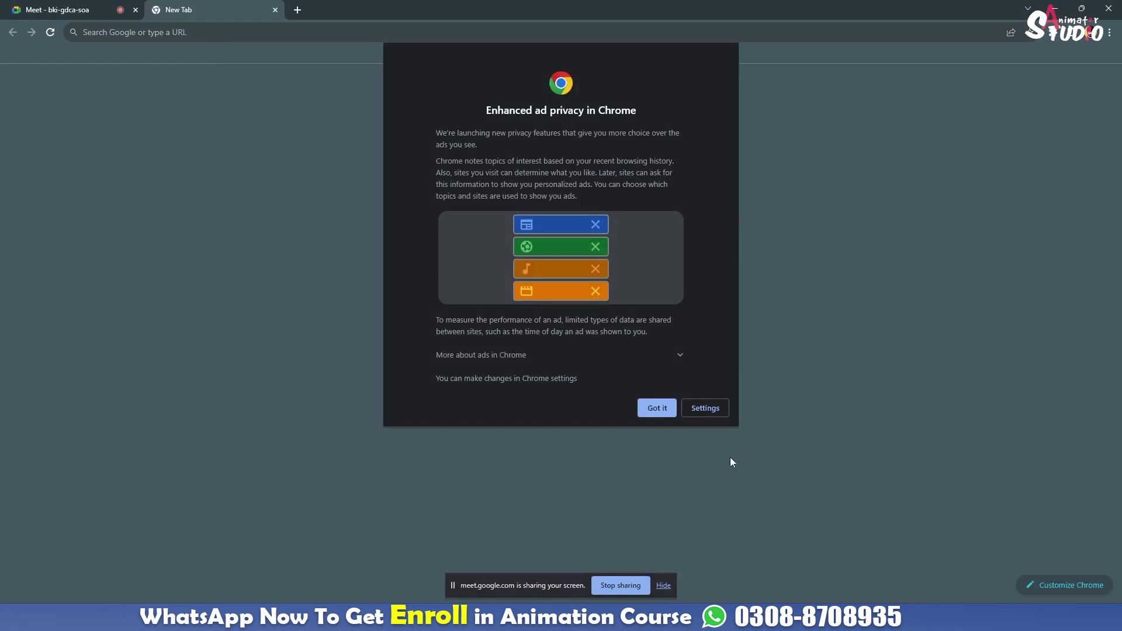
{"action": "left_click", "coordinate": [657, 409]}
- Search the web for "sans and serif" and open the Serif vs. Sans Serif comparison image from Clockwork Design Group
{"action": "left_click", "coordinate": [178, 33]}
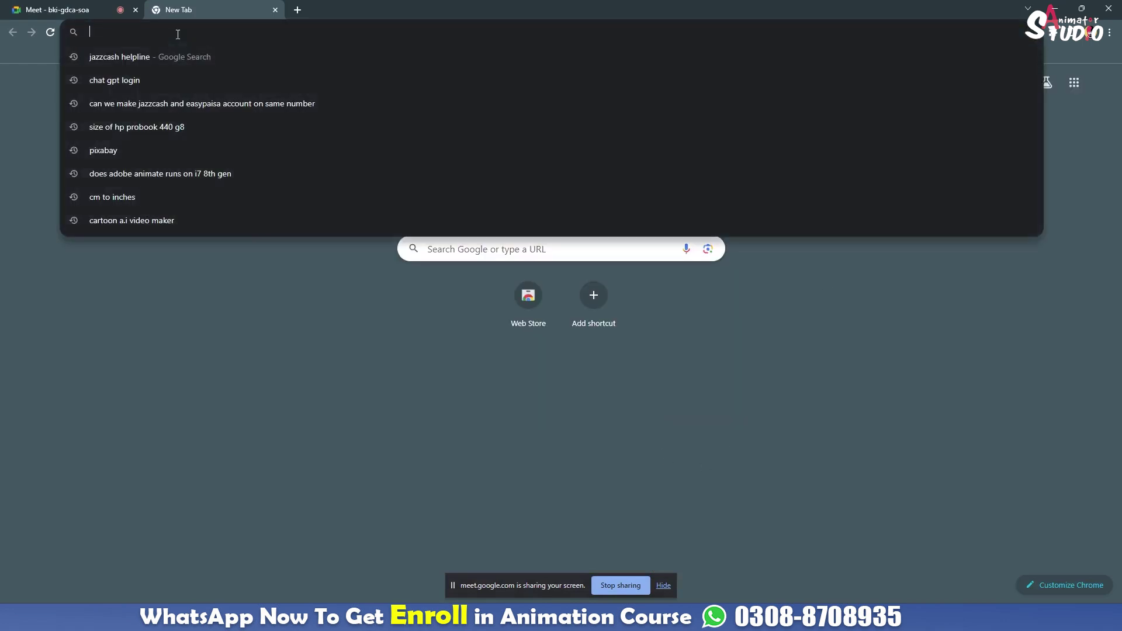
{"action": "type", "text": "san and "}
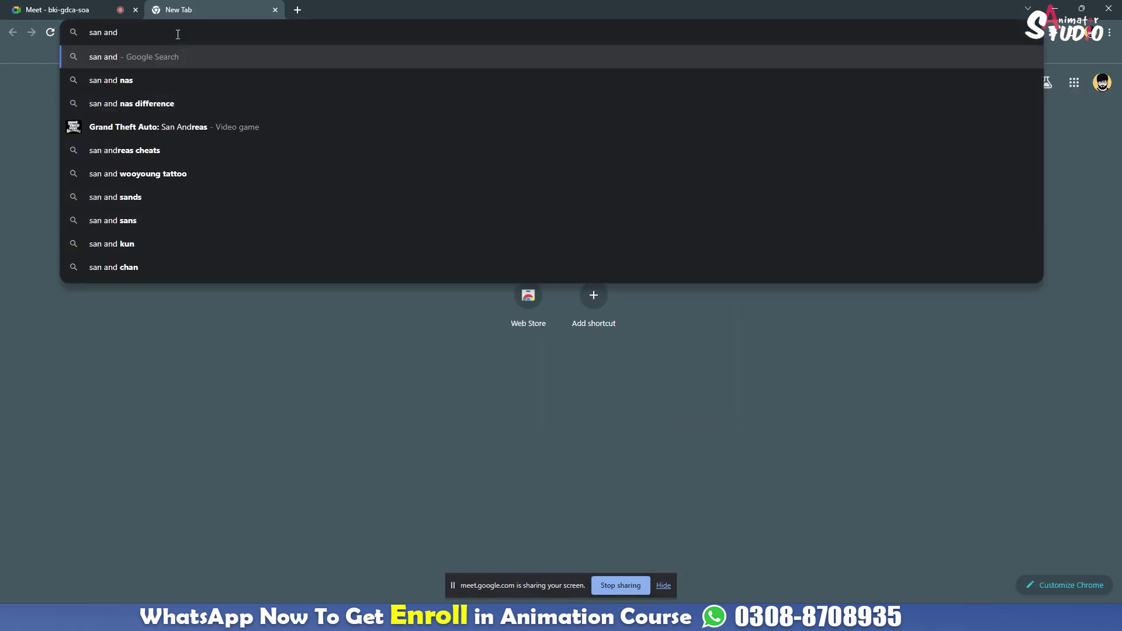
{"action": "type", "text": "sarif"}
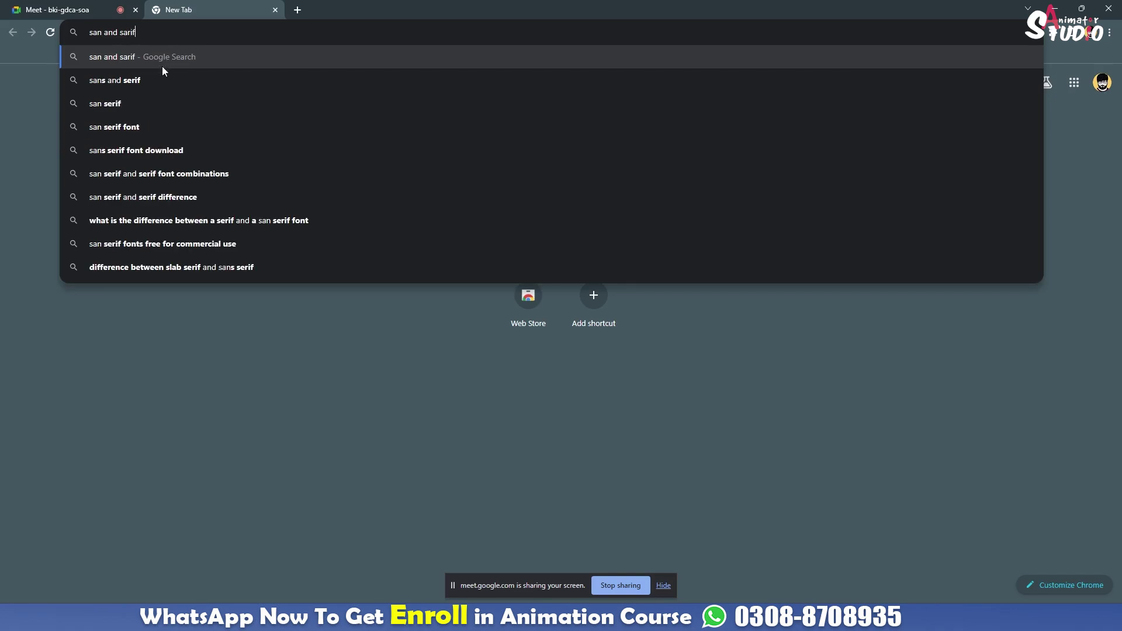
{"action": "left_click", "coordinate": [159, 80]}
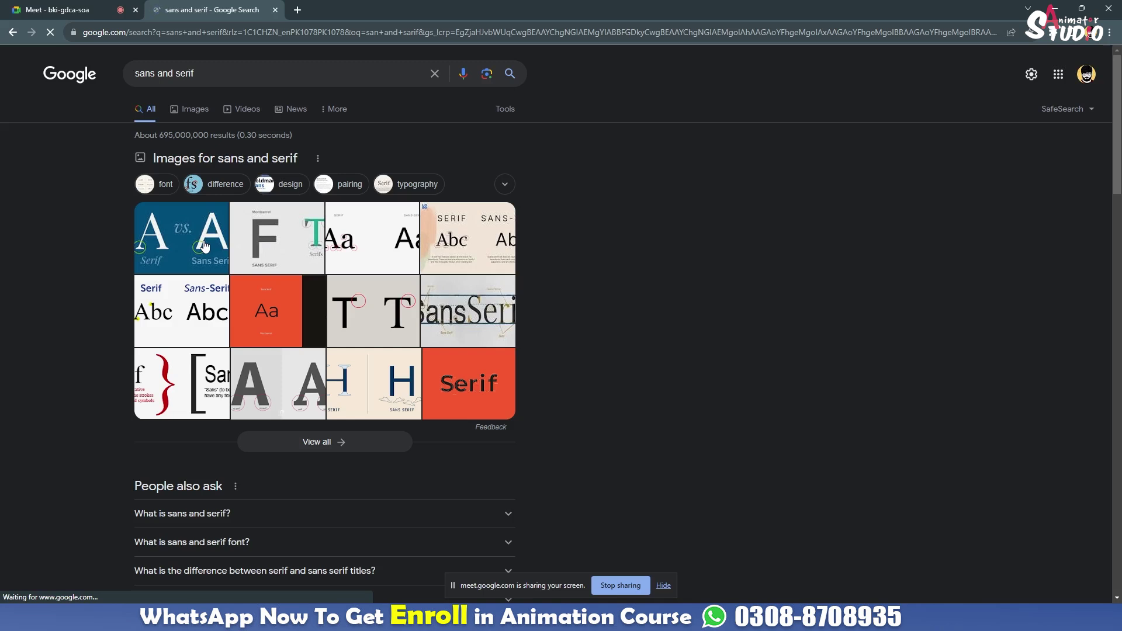
{"action": "left_click", "coordinate": [206, 246]}
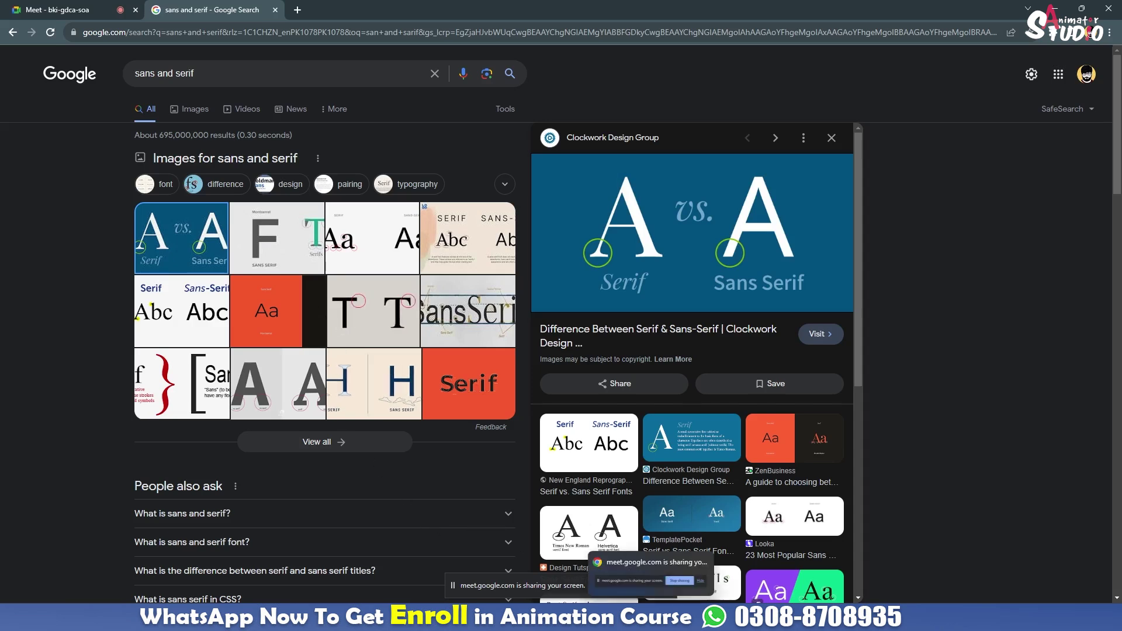
- Switch to WhatsApp and view the student's chat containing the "Special Offer" apple ad
{"action": "mouse_move", "coordinate": [575, 620]}
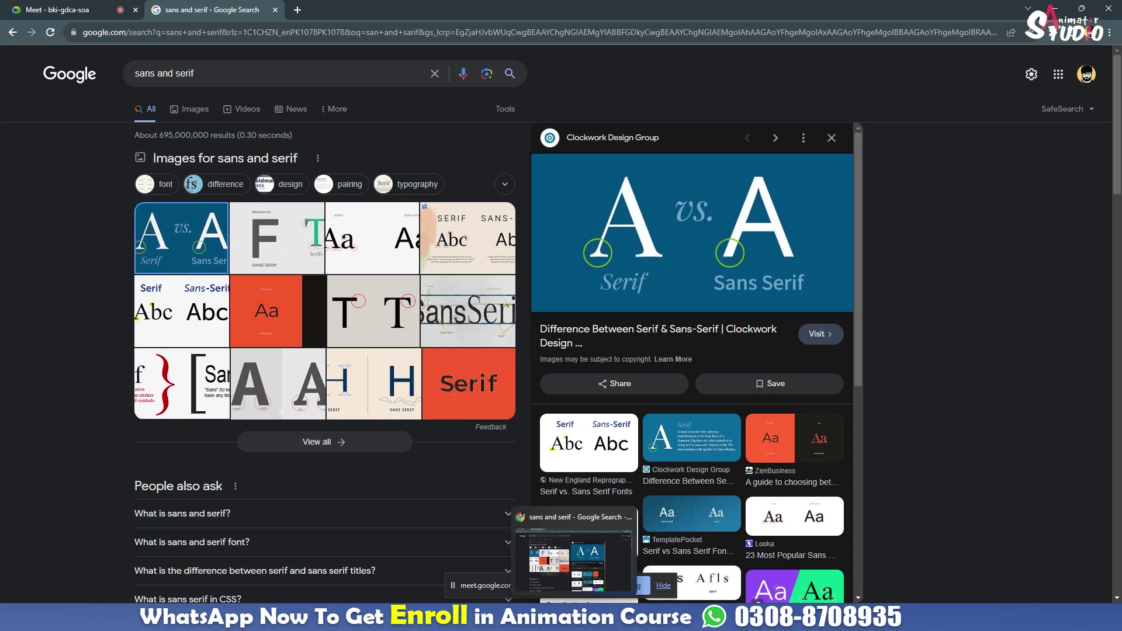
{"action": "key", "text": "alt+Tab"}
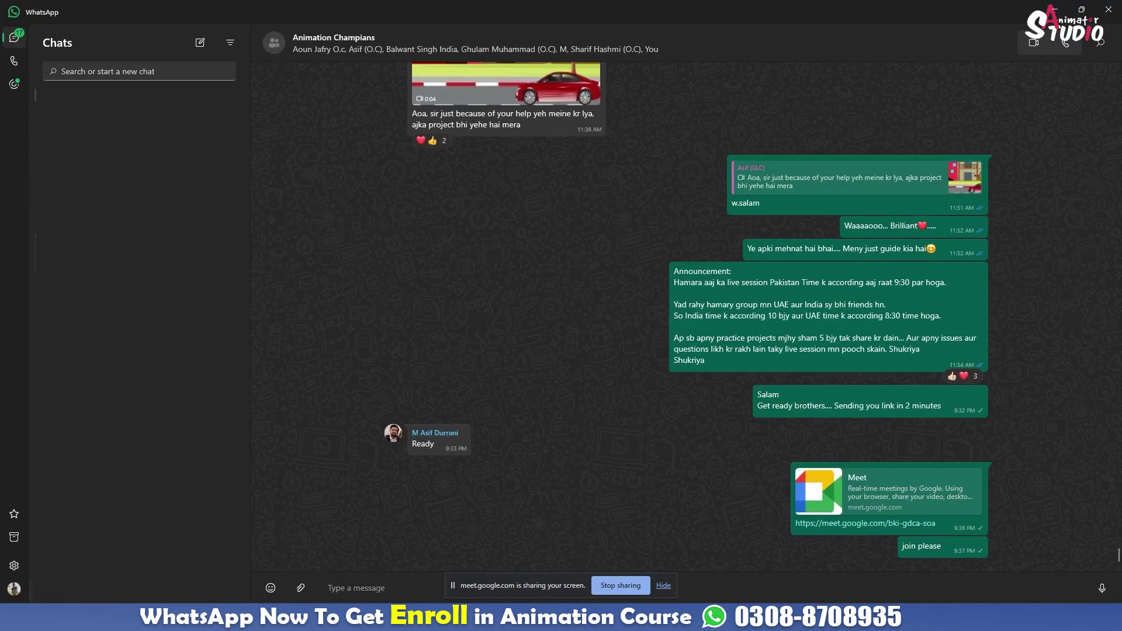
{"action": "key", "text": "ctrl+Tab"}
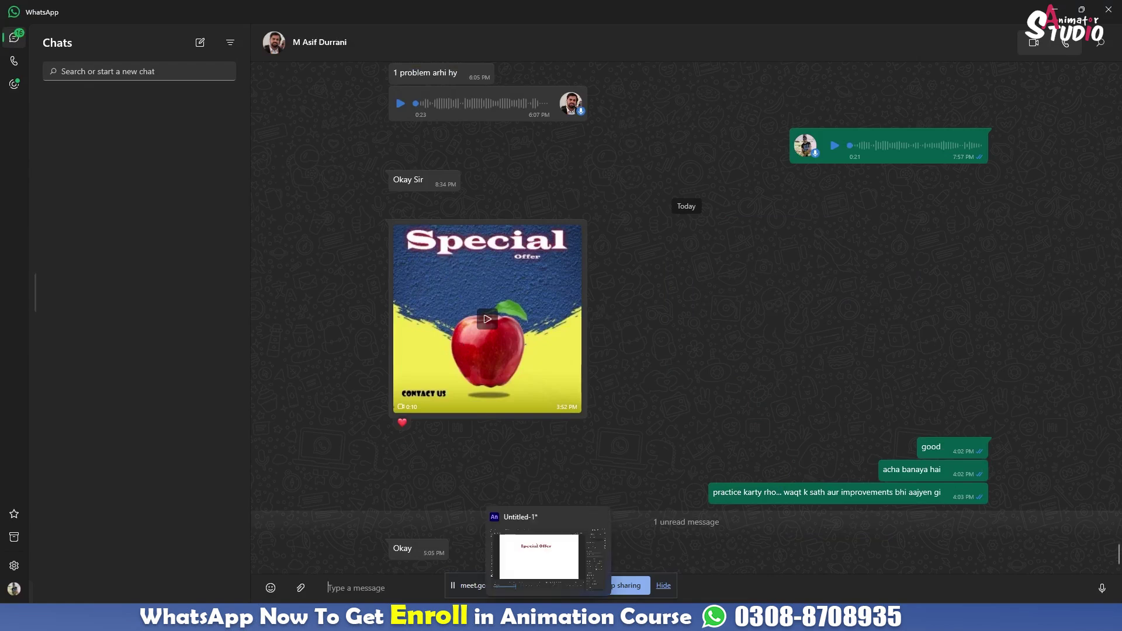
- Return to Animate, lower the "Special Offer" text to about Y 346, and enlarge its box to about 1044 × 333 px
{"action": "left_click", "coordinate": [551, 561]}
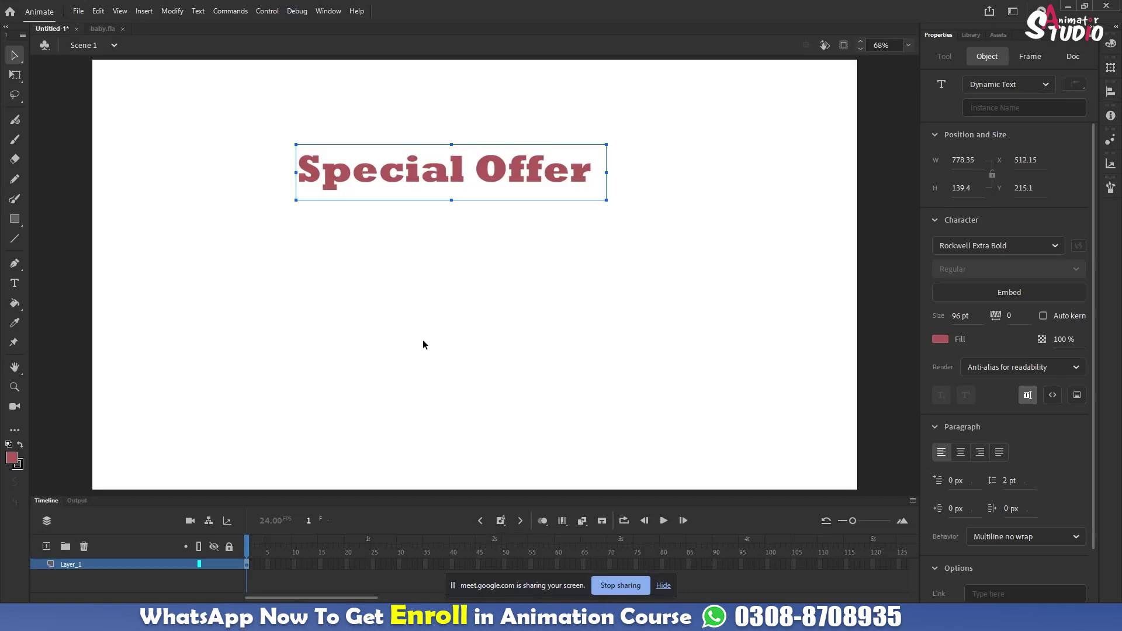
{"action": "left_click_drag", "start_coordinate": [408, 182], "coordinate": [410, 247]}
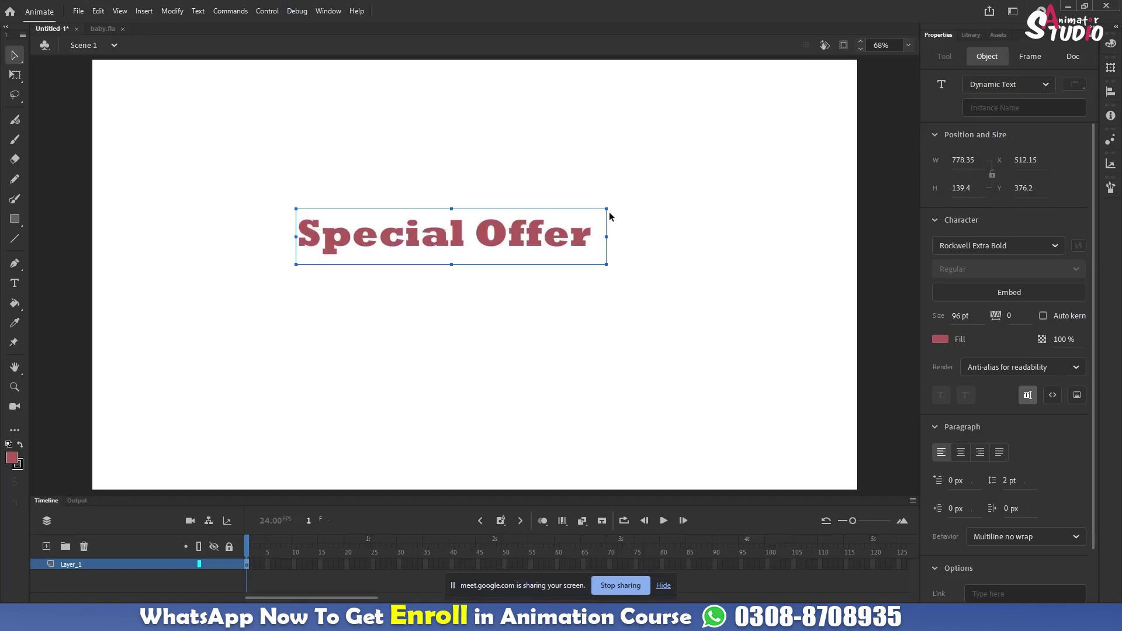
{"action": "mouse_move", "coordinate": [606, 208]}
{"action": "left_mouse_down"}
{"action": "mouse_move", "coordinate": [649, 186]}
{"action": "mouse_move", "coordinate": [599, 197]}
{"action": "left_mouse_up"}
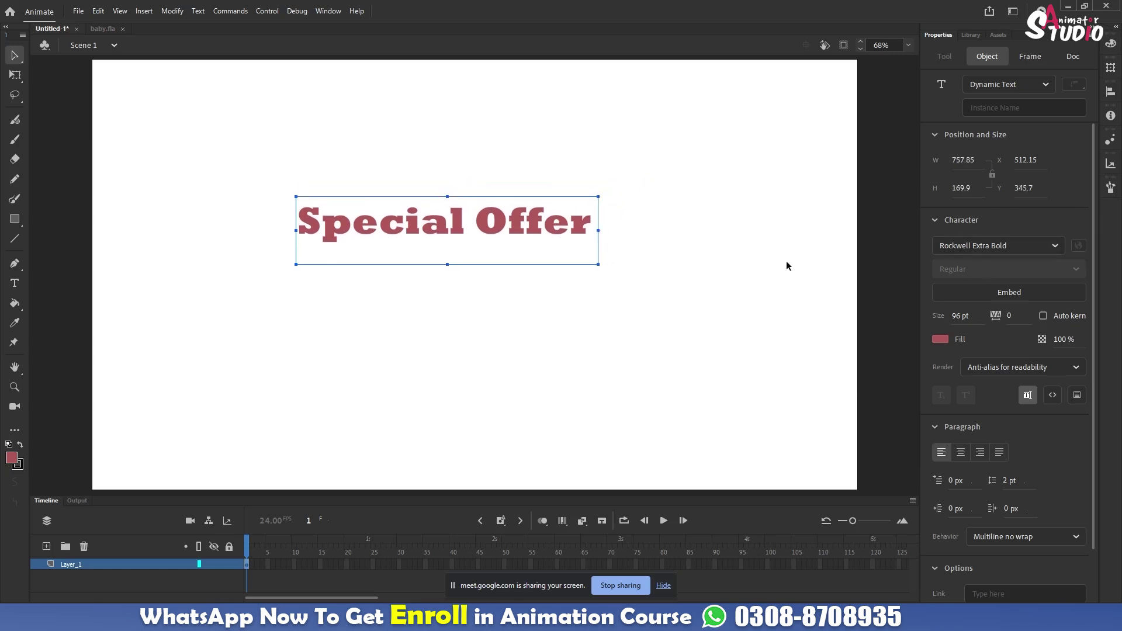
{"action": "left_click_drag", "start_coordinate": [599, 265], "coordinate": [712, 329]}
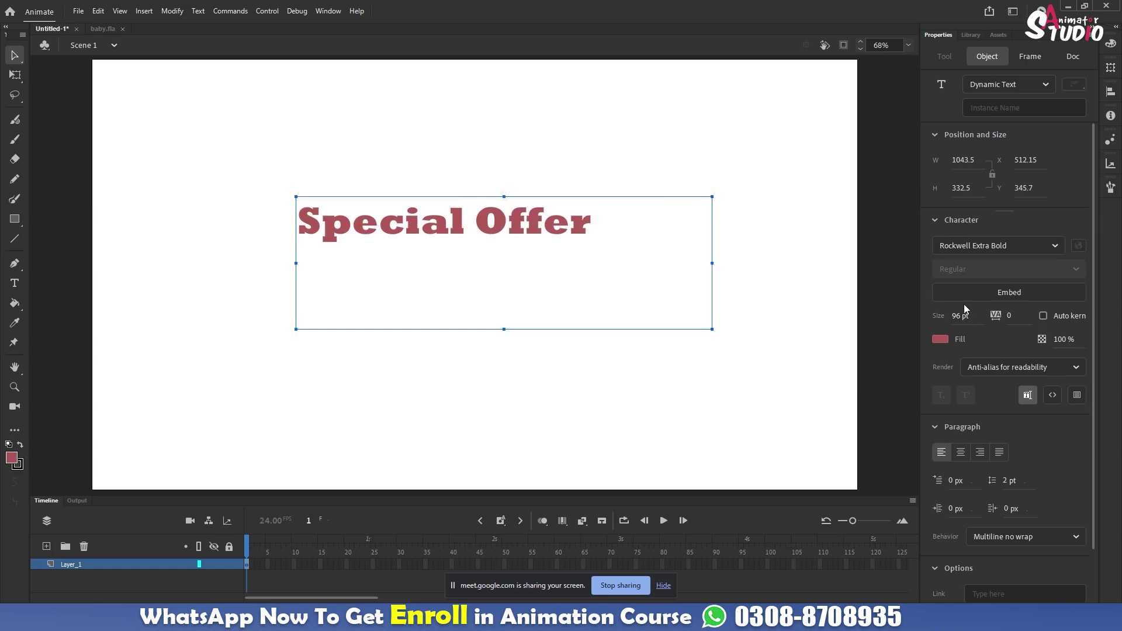
- Change the font of the entire "Special Offer" text to Showcard Gothic
{"action": "left_click", "coordinate": [15, 283]}
{"action": "left_click", "coordinate": [591, 223]}
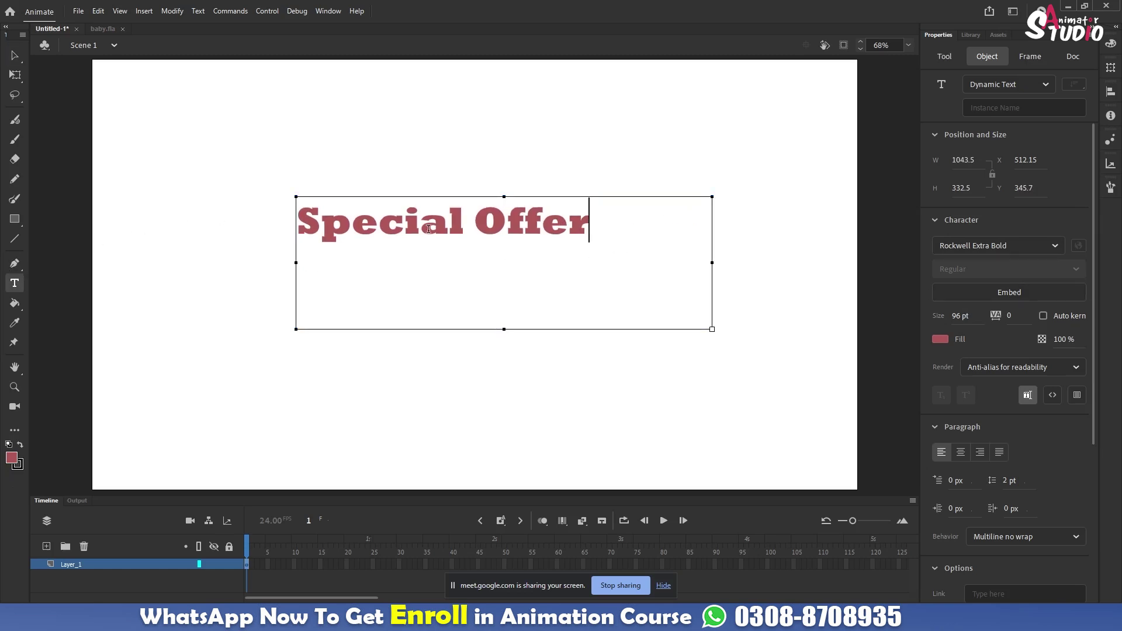
{"action": "key", "text": "ctrl+a"}
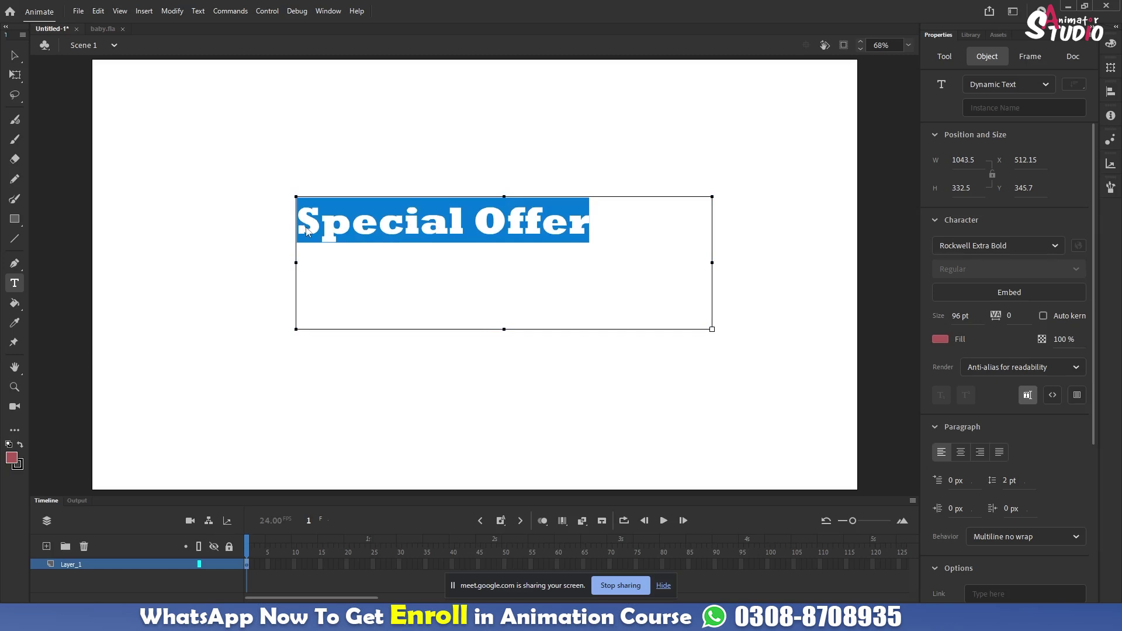
{"action": "left_click", "coordinate": [1056, 248]}
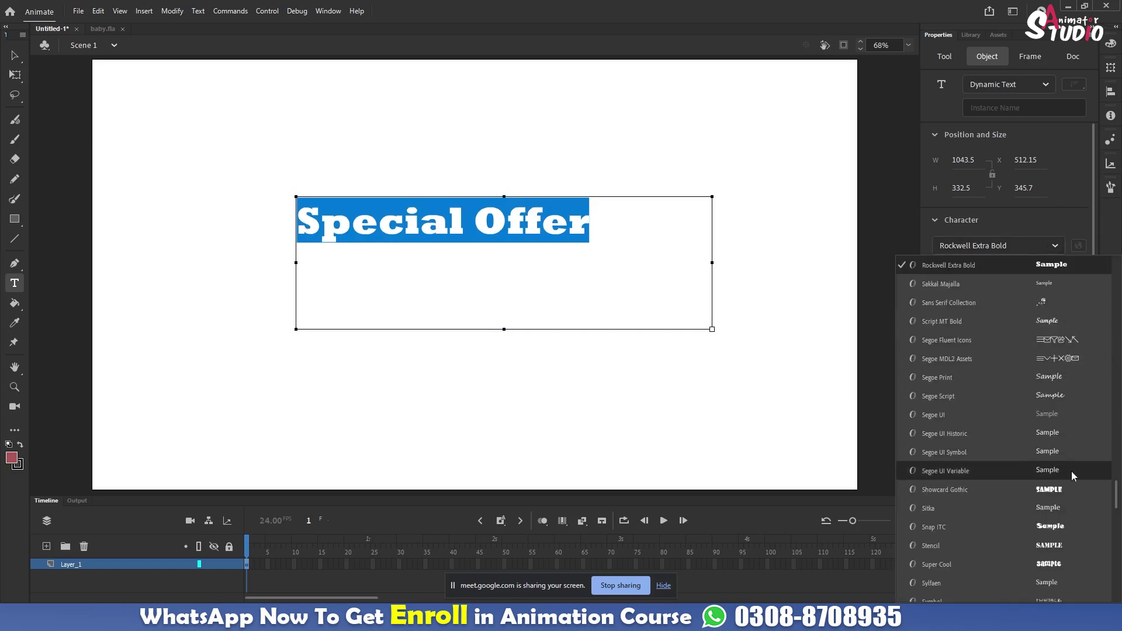
{"action": "left_click", "coordinate": [1065, 494]}
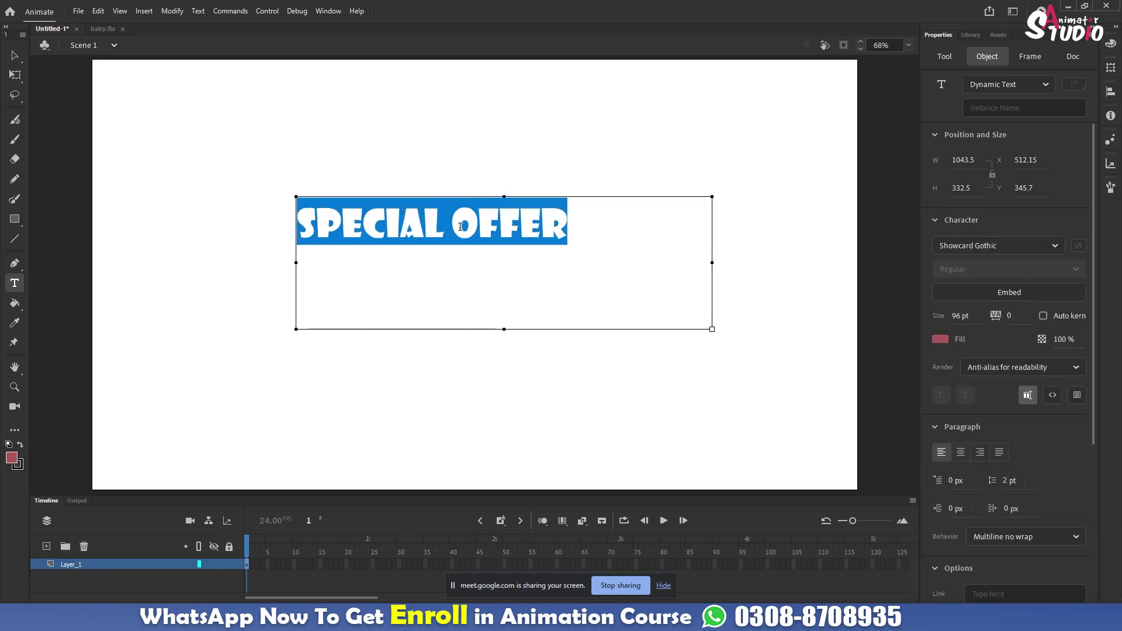
- Set the font of the whole "Special Offer" text to Super Cool
{"action": "left_click", "coordinate": [401, 230]}
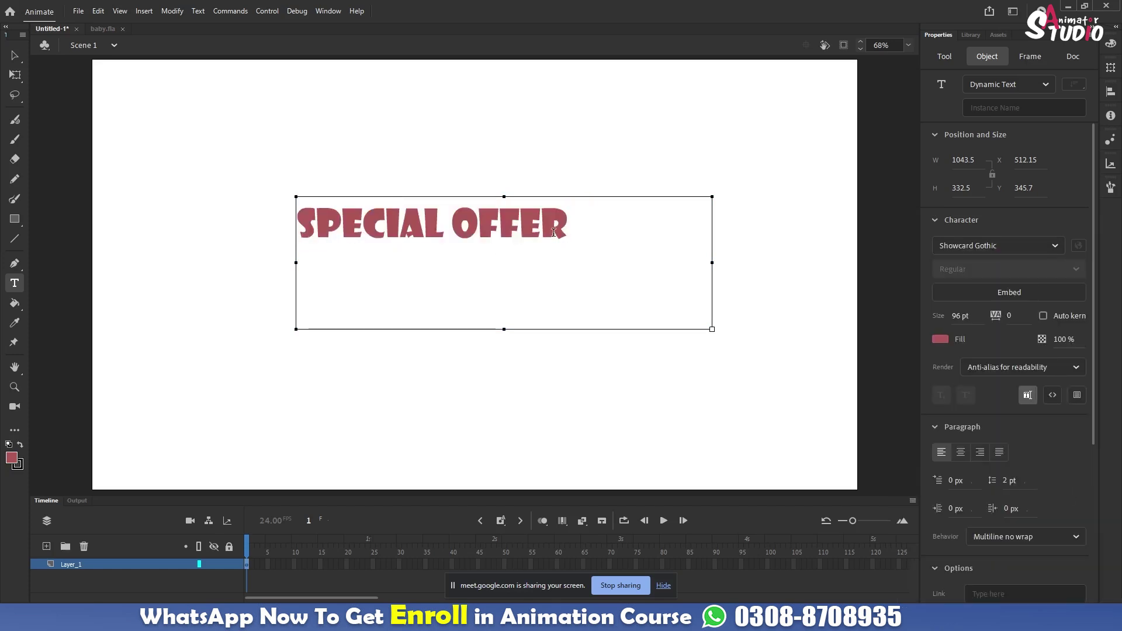
{"action": "left_click_drag", "start_coordinate": [565, 232], "coordinate": [304, 230]}
{"action": "left_click", "coordinate": [1056, 246]}
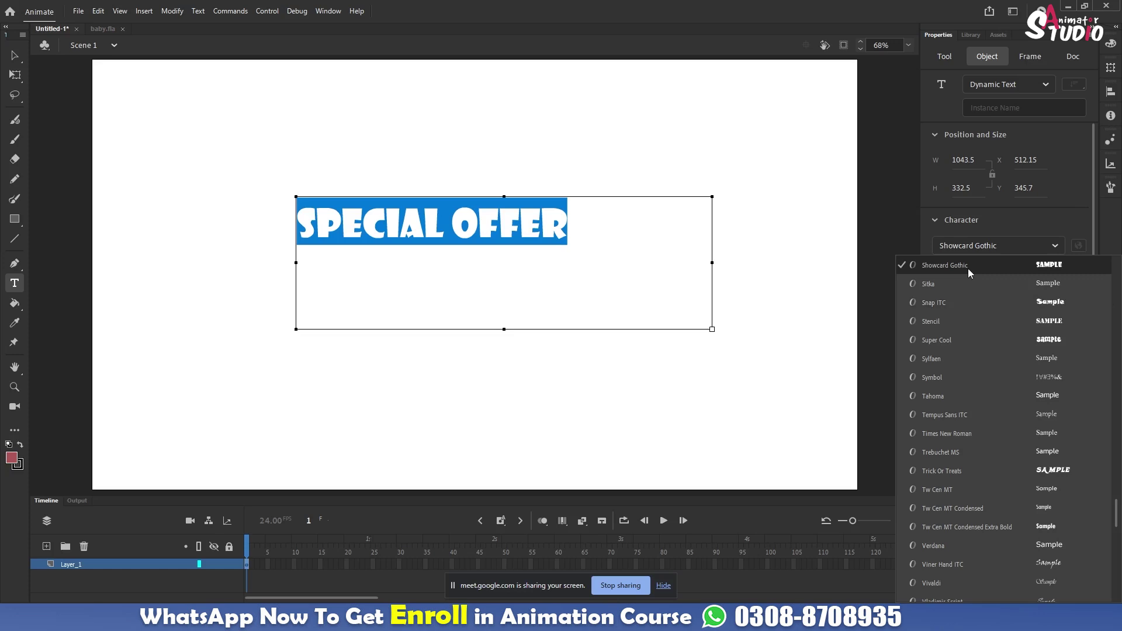
{"action": "left_click", "coordinate": [935, 340]}
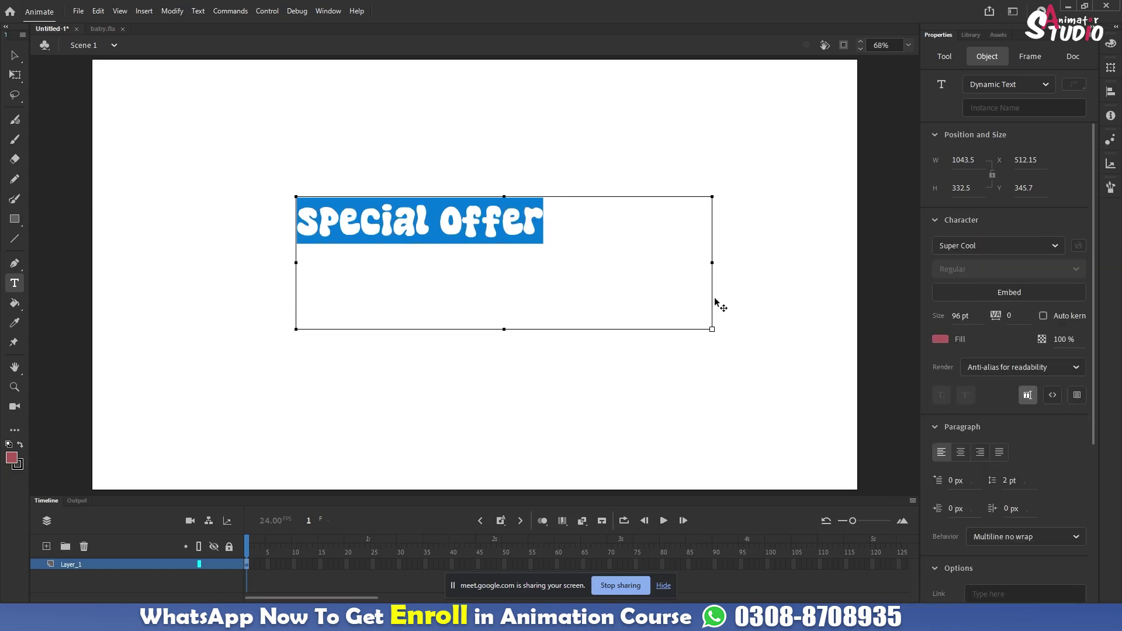
- Reposition the "Special Offer" text box with the Free Transform tool to about X 448, Y 435
{"action": "left_click", "coordinate": [15, 55]}
{"action": "left_click", "coordinate": [433, 216]}
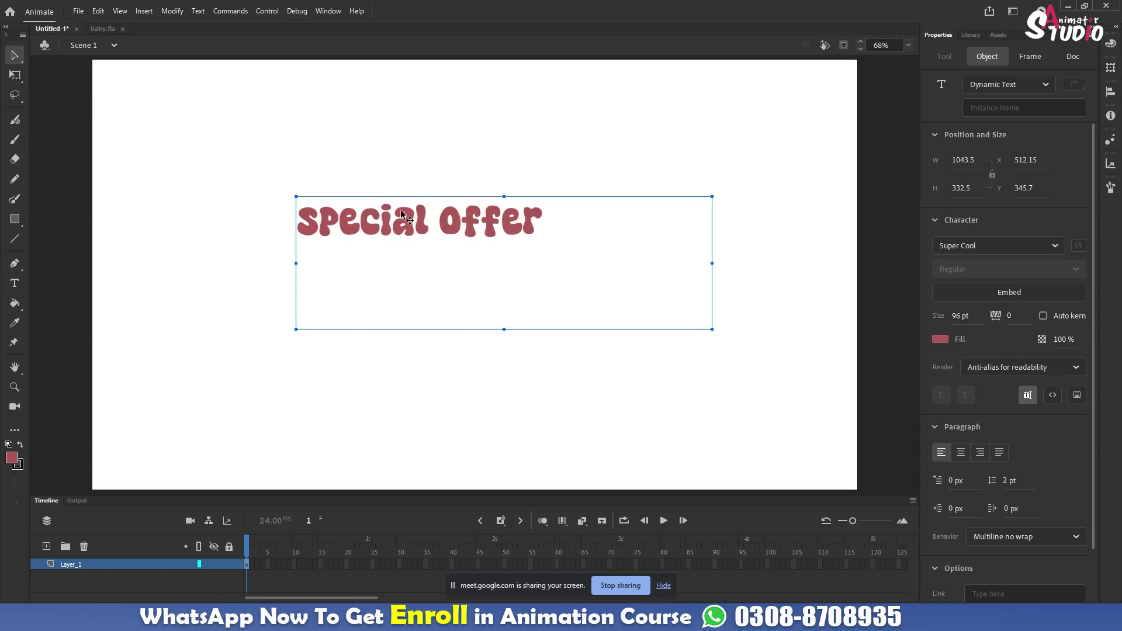
{"action": "key", "text": "ctrl+t"}
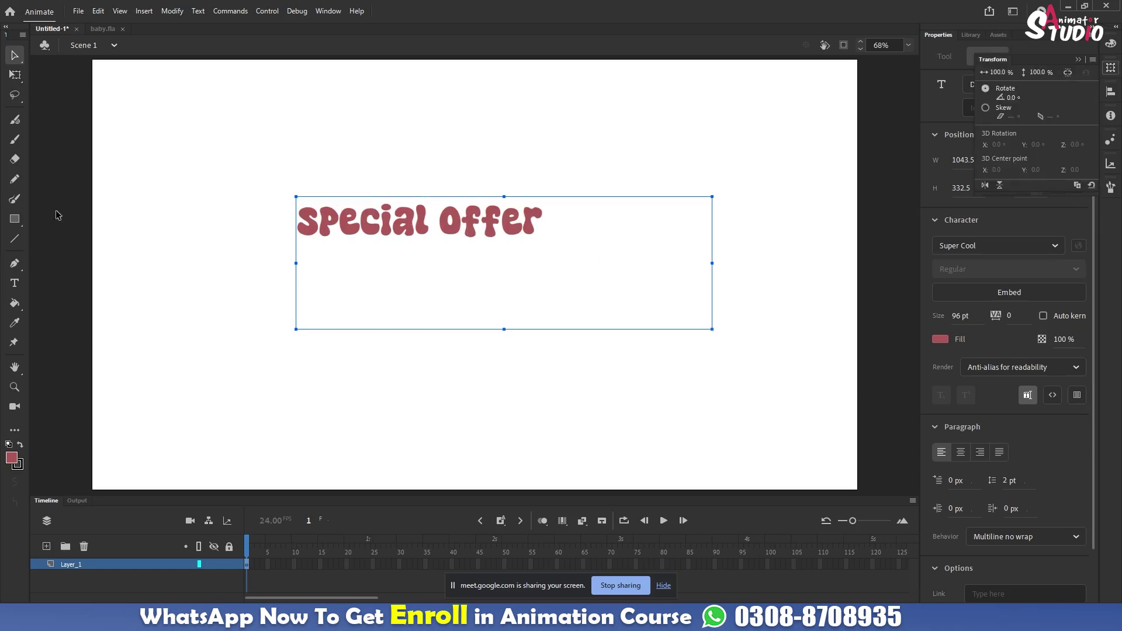
{"action": "left_click", "coordinate": [18, 287]}
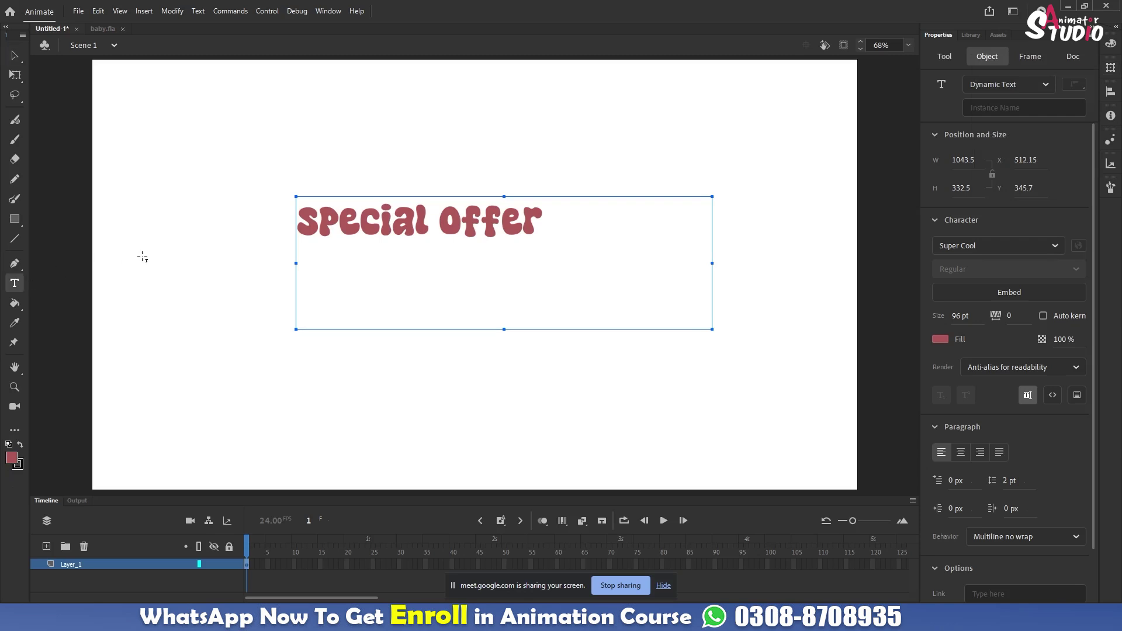
{"action": "left_click", "coordinate": [15, 75]}
{"action": "left_click_drag", "start_coordinate": [529, 221], "coordinate": [503, 256]}
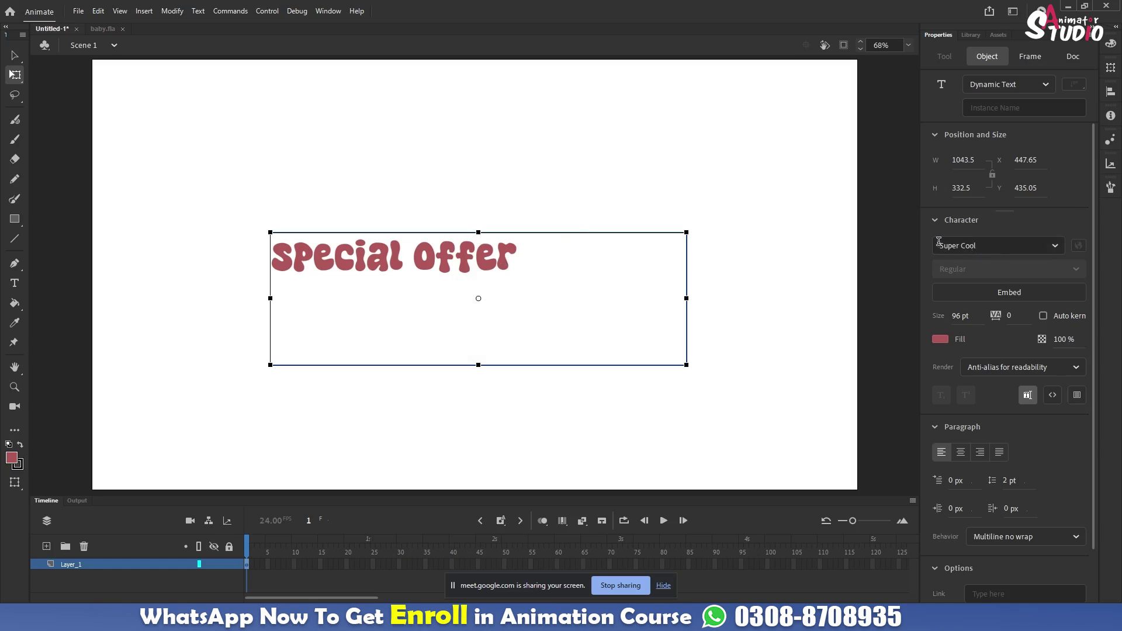
- Set the "Special Offer" text's font to Trick Or Treats and scale its box to about 1331 × 505 px
{"action": "left_click", "coordinate": [1055, 248]}
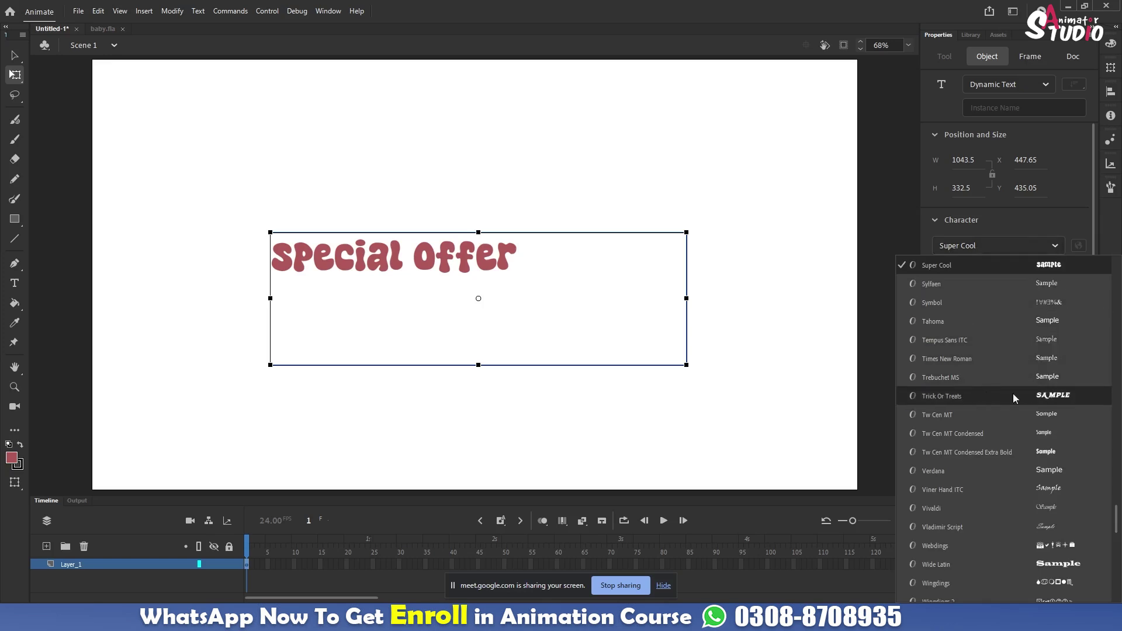
{"action": "left_click", "coordinate": [925, 401]}
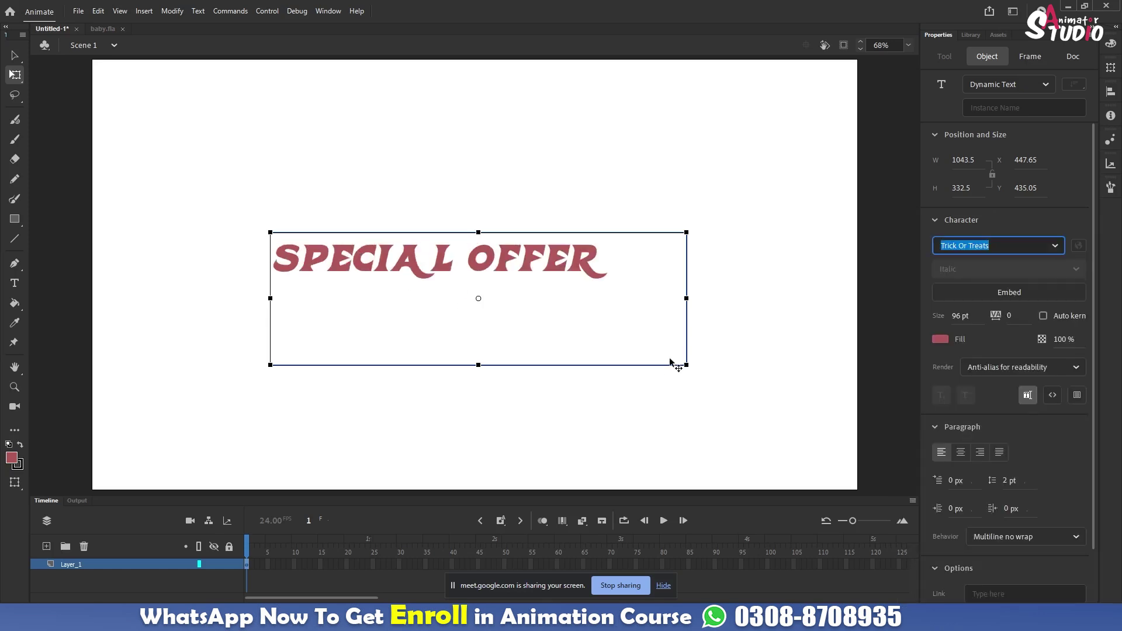
{"action": "left_click_drag", "start_coordinate": [685, 366], "coordinate": [743, 401]}
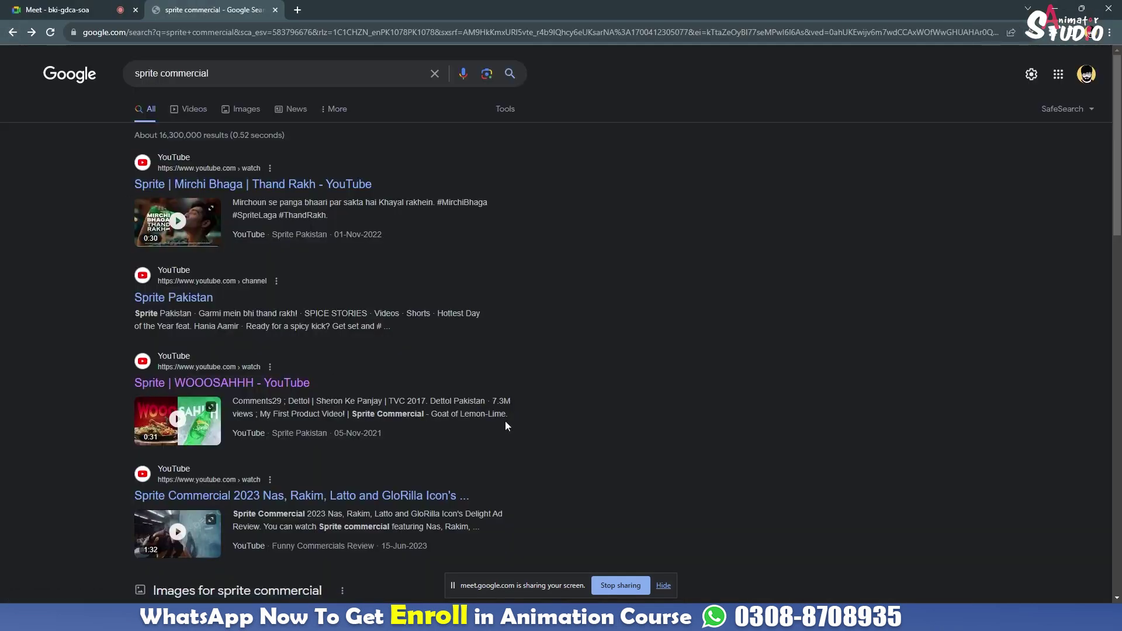
- Switch to the browser and examine the Google results for "sprite commercial", including the video listings and image previews
{"action": "scroll", "coordinate": [636, 445], "scroll_direction": "down", "scroll_amount": 5}
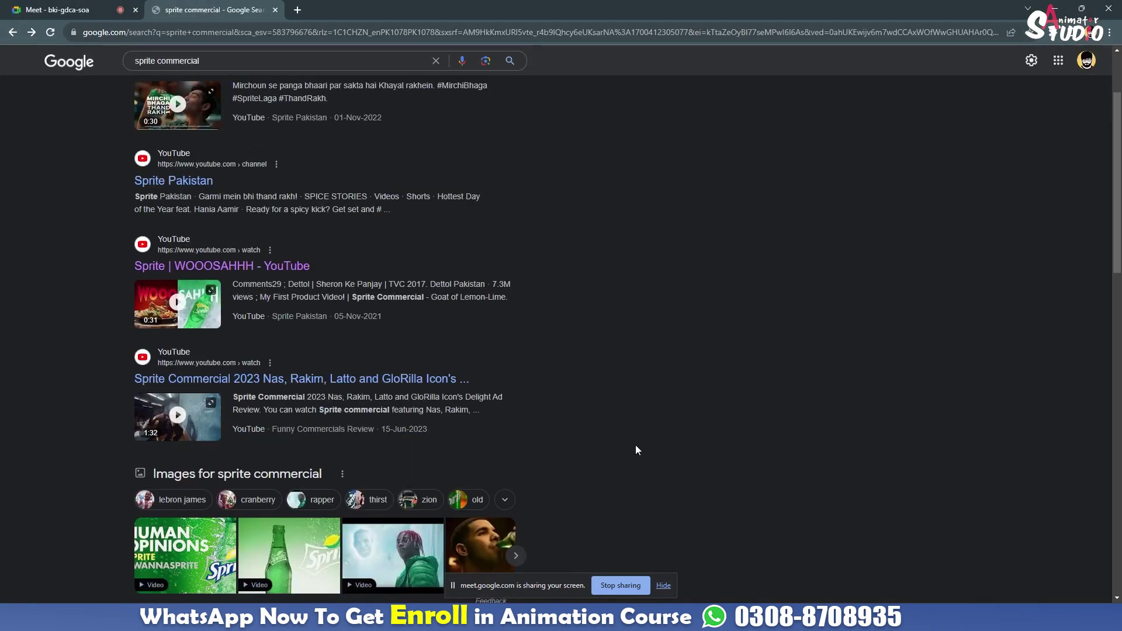
{"action": "scroll", "coordinate": [749, 462], "scroll_direction": "down", "scroll_amount": 2}
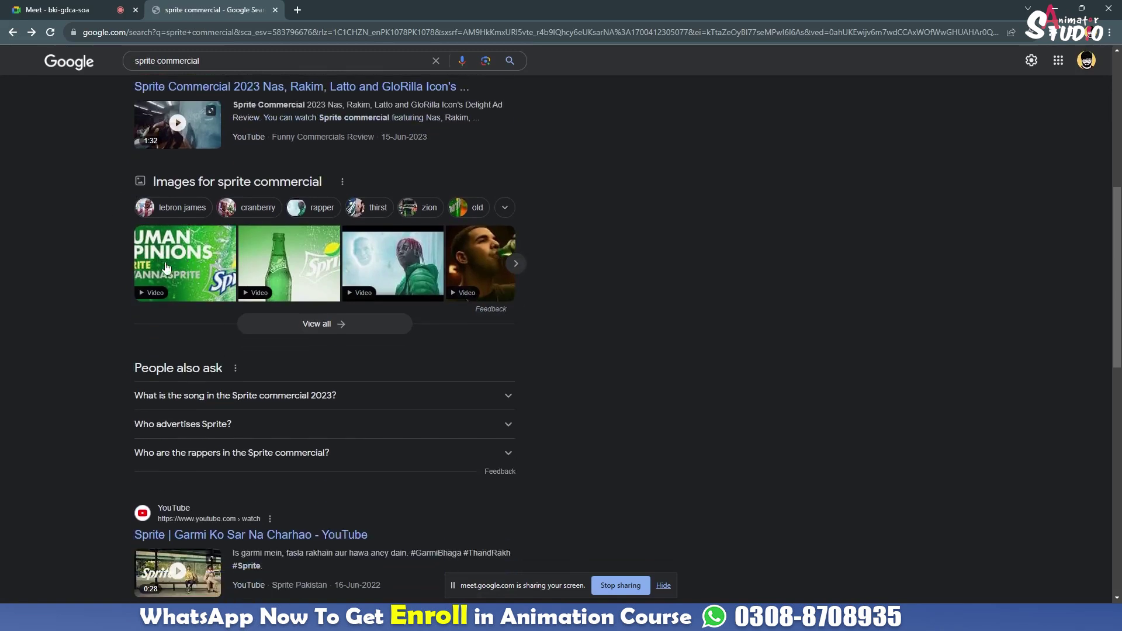
{"action": "scroll", "coordinate": [165, 263], "scroll_direction": "down", "scroll_amount": 3}
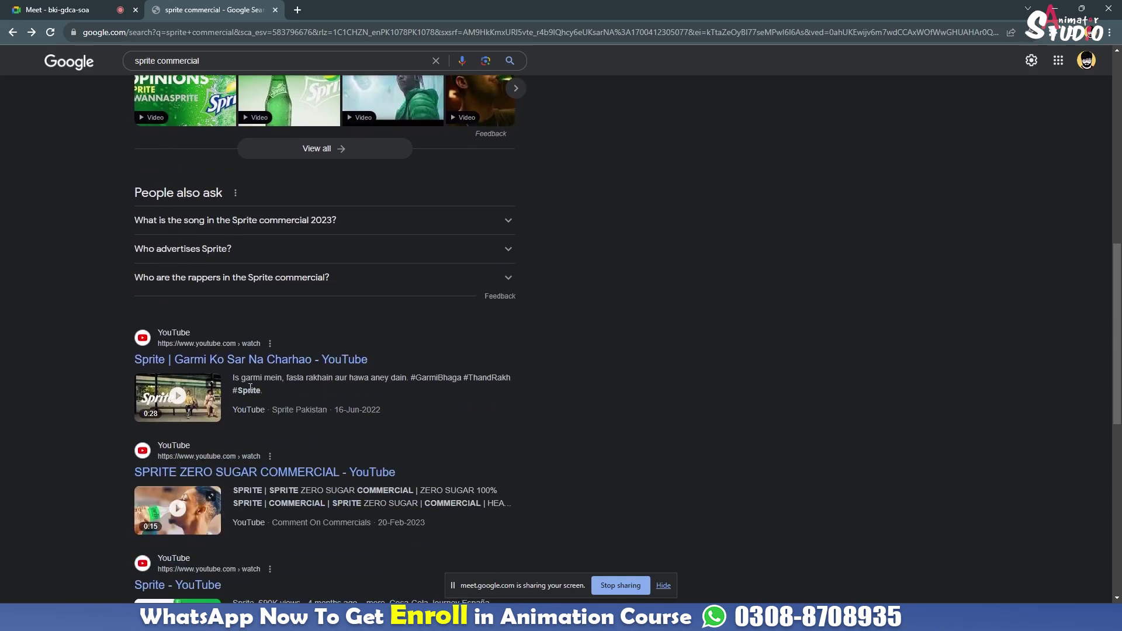
{"action": "scroll", "coordinate": [165, 144], "scroll_direction": "down", "scroll_amount": 4}
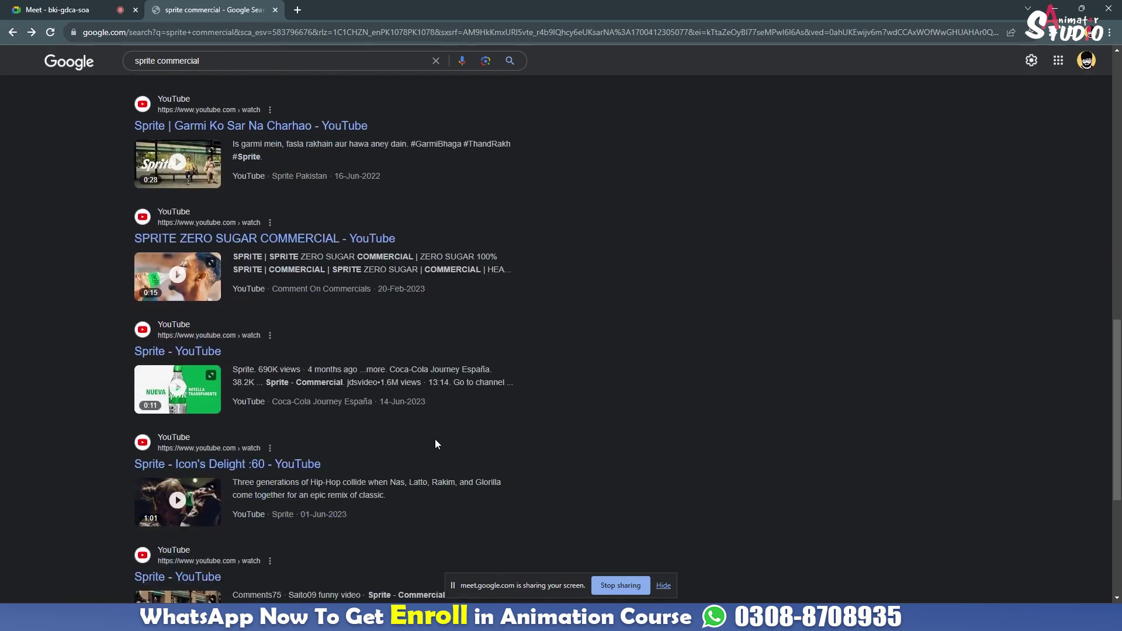
{"action": "scroll", "coordinate": [435, 444], "scroll_direction": "down", "scroll_amount": 2}
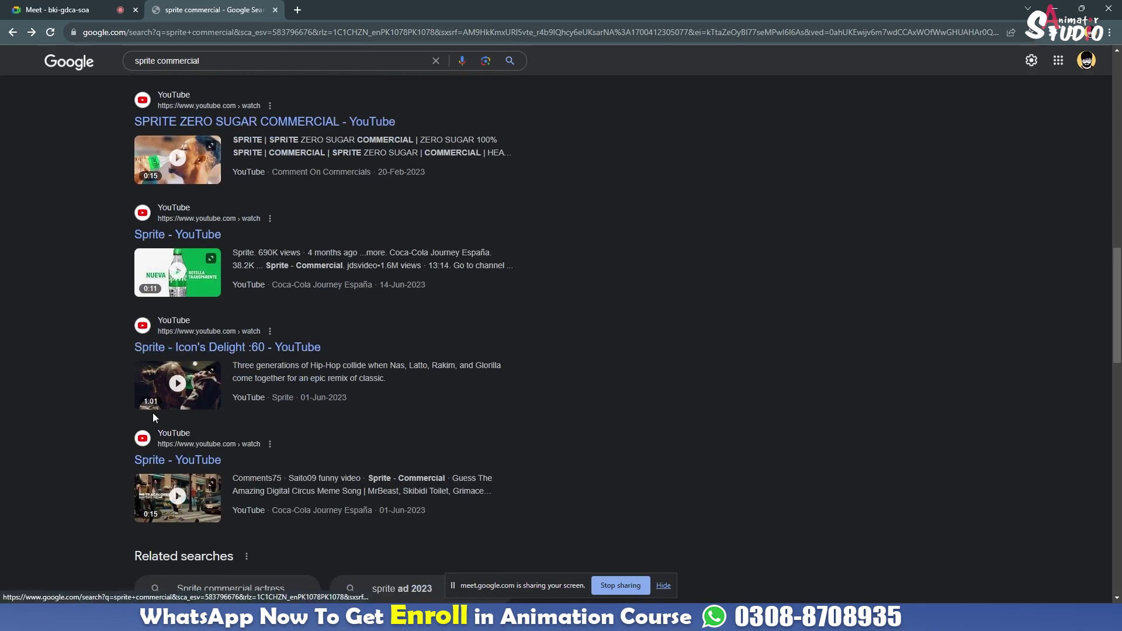
{"action": "scroll", "coordinate": [153, 413], "scroll_direction": "up", "scroll_amount": 3}
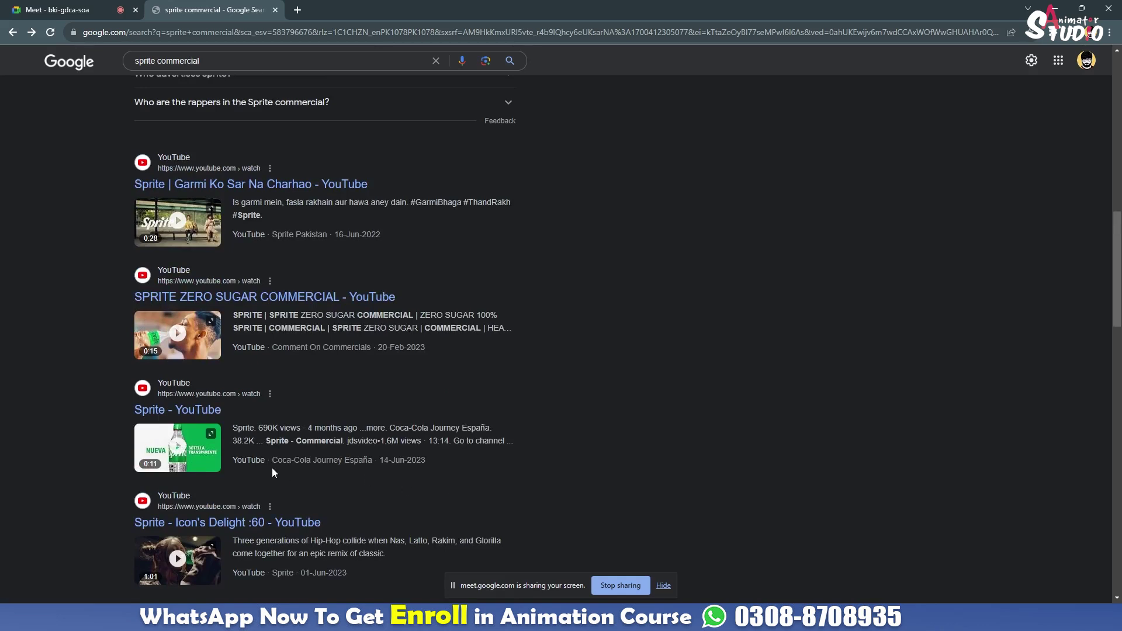
{"action": "scroll", "coordinate": [273, 471], "scroll_direction": "up", "scroll_amount": 8}
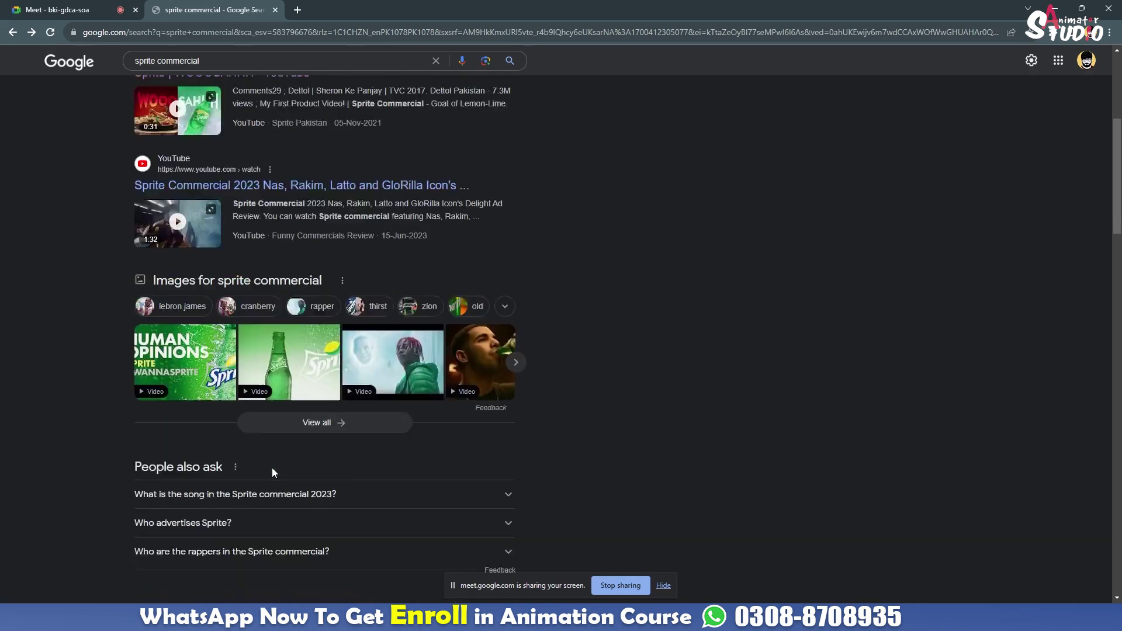
{"action": "scroll", "coordinate": [271, 473], "scroll_direction": "up", "scroll_amount": 2}
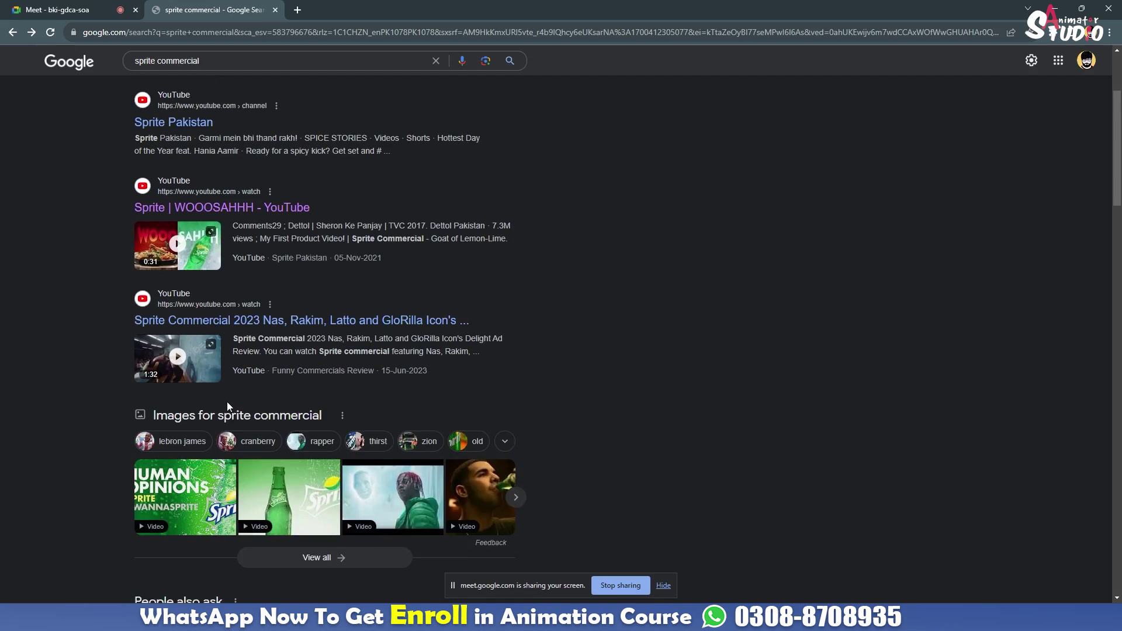
- Search Google for "ahad raza"
{"action": "left_click", "coordinate": [222, 62]}
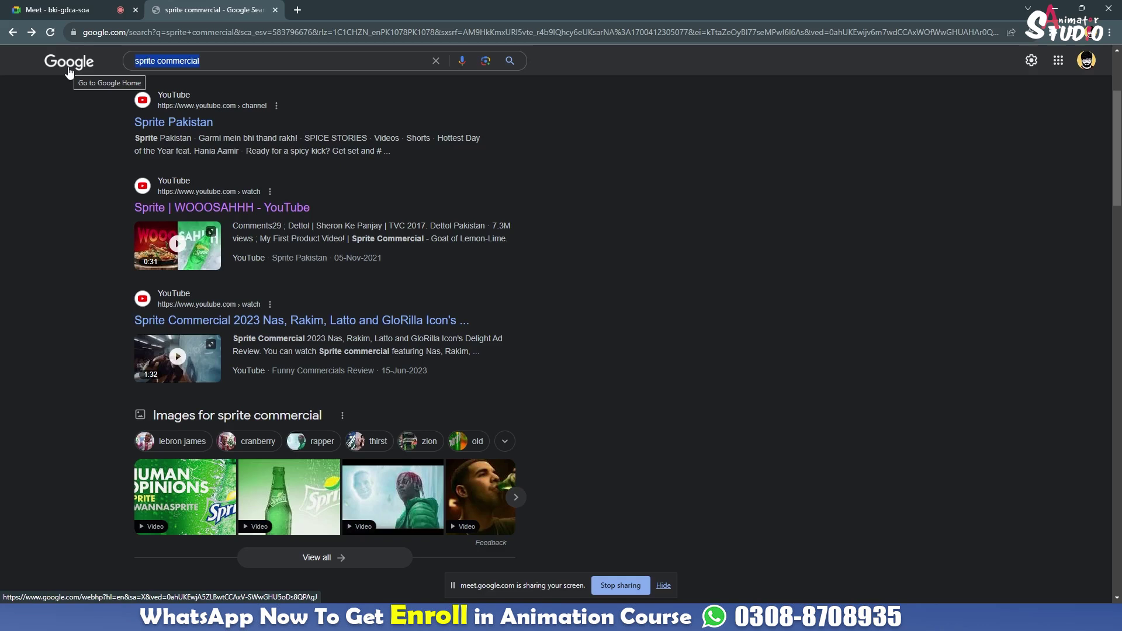
{"action": "type", "text": "ahad "}
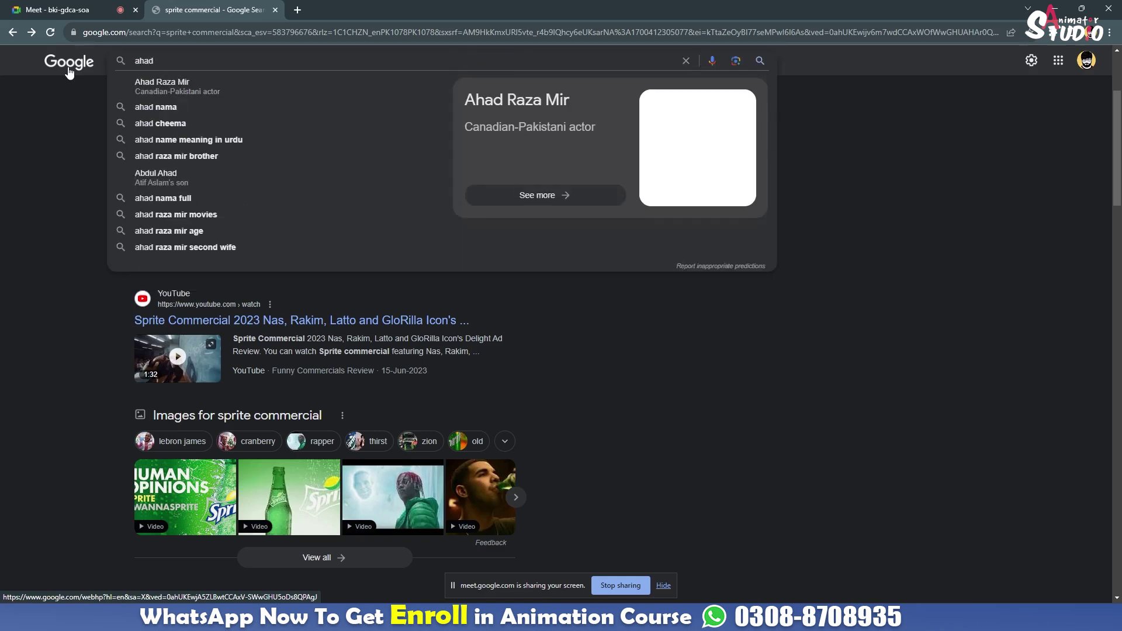
{"action": "type", "text": "raza"}
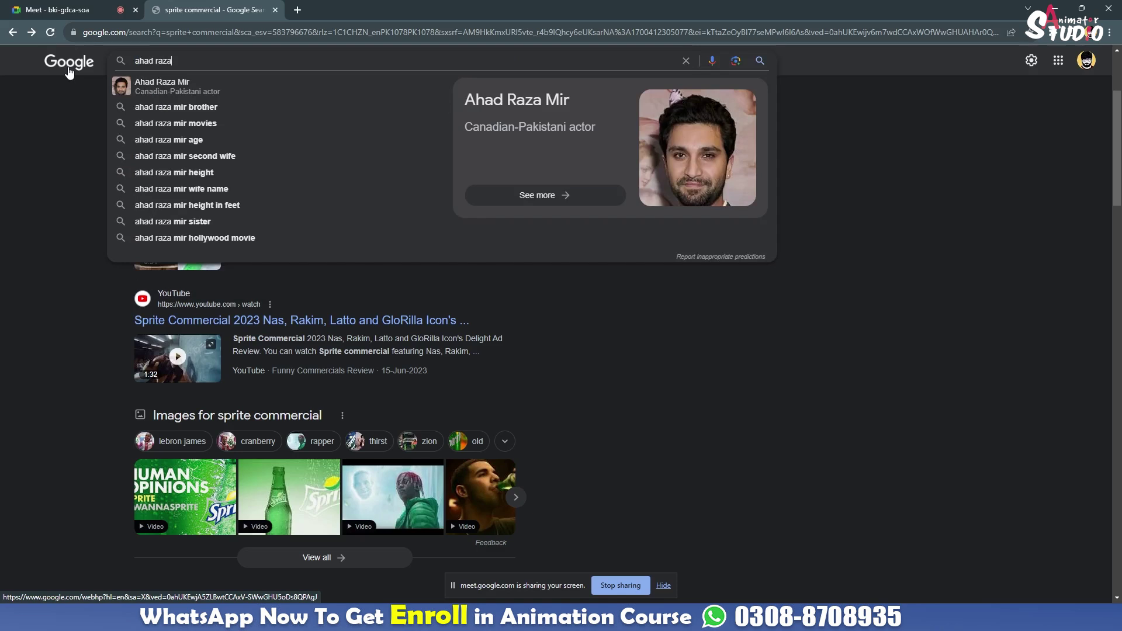
{"action": "key", "text": "Return"}
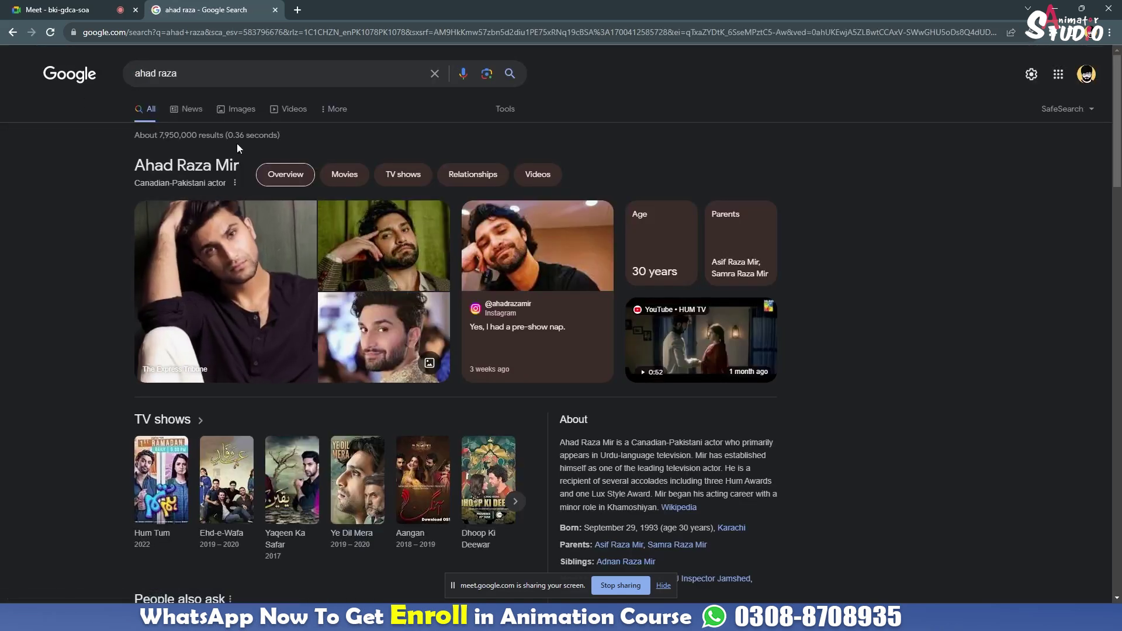
- Refine the Google search to "ahad raza sprite ad"
{"action": "left_click", "coordinate": [257, 72]}
{"action": "type", "text": "sprite"}
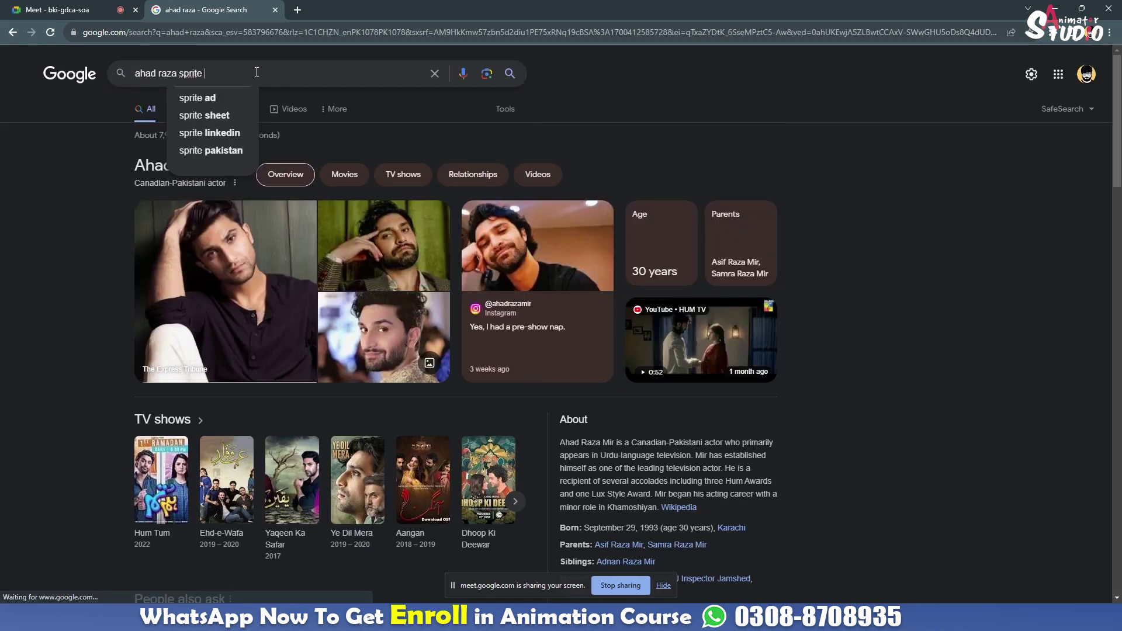
{"action": "left_click", "coordinate": [225, 97]}
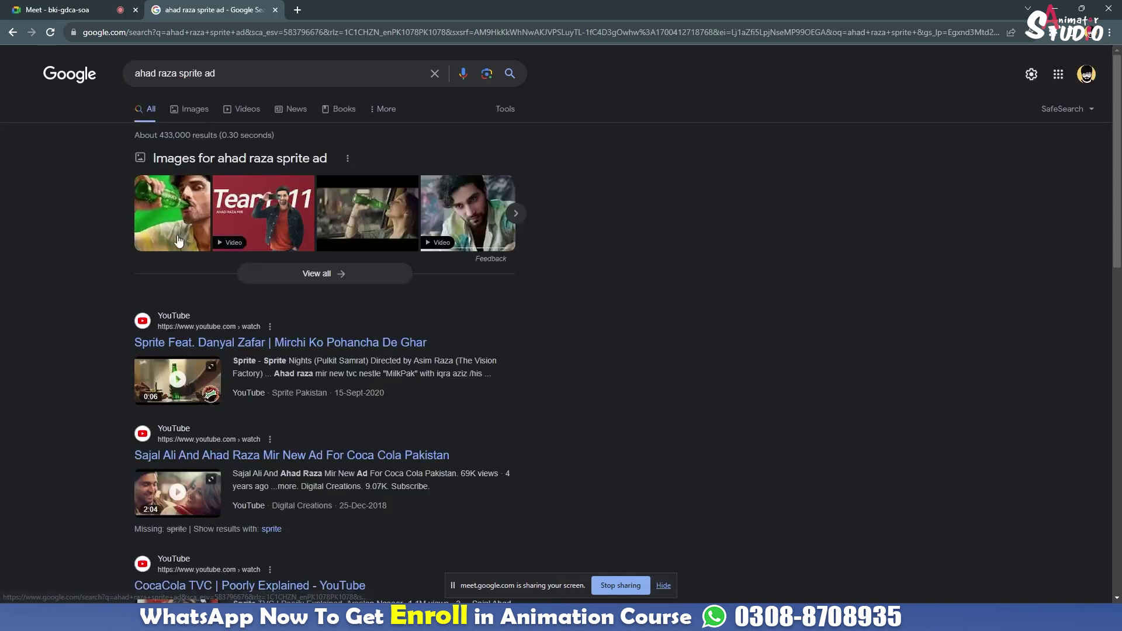
- Open the YouTube video "Sprite Feat. Danyal Zafar | Mirchi Ko Pohancha De Ghar", view its closing logo and slogan scene, and go back
{"action": "scroll", "coordinate": [169, 462], "scroll_direction": "down", "scroll_amount": 1}
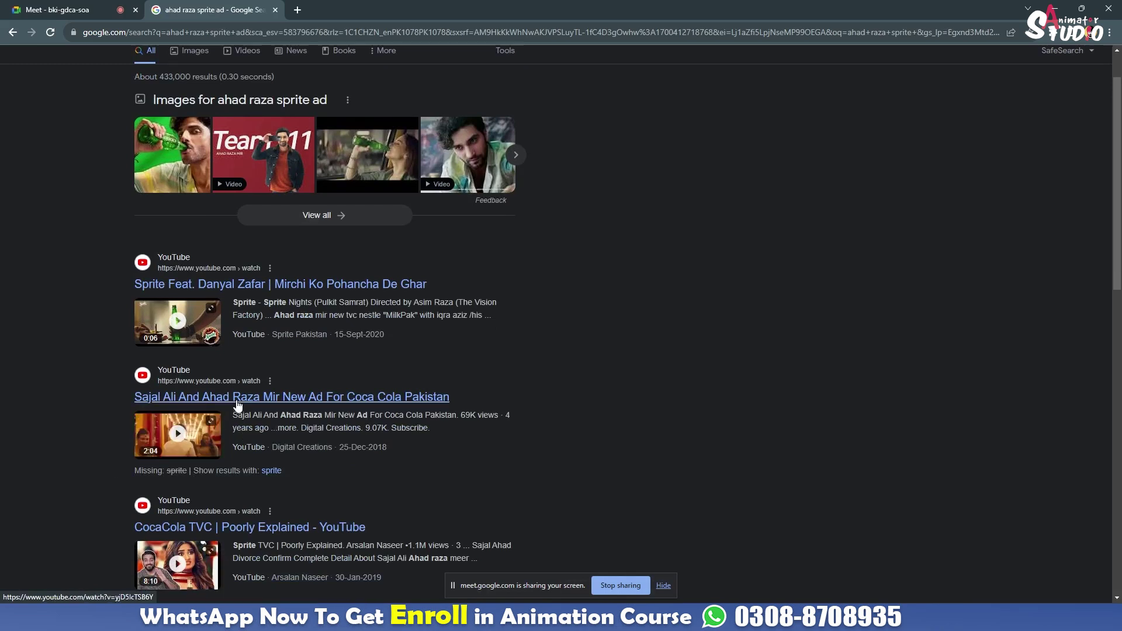
{"action": "left_click", "coordinate": [179, 287]}
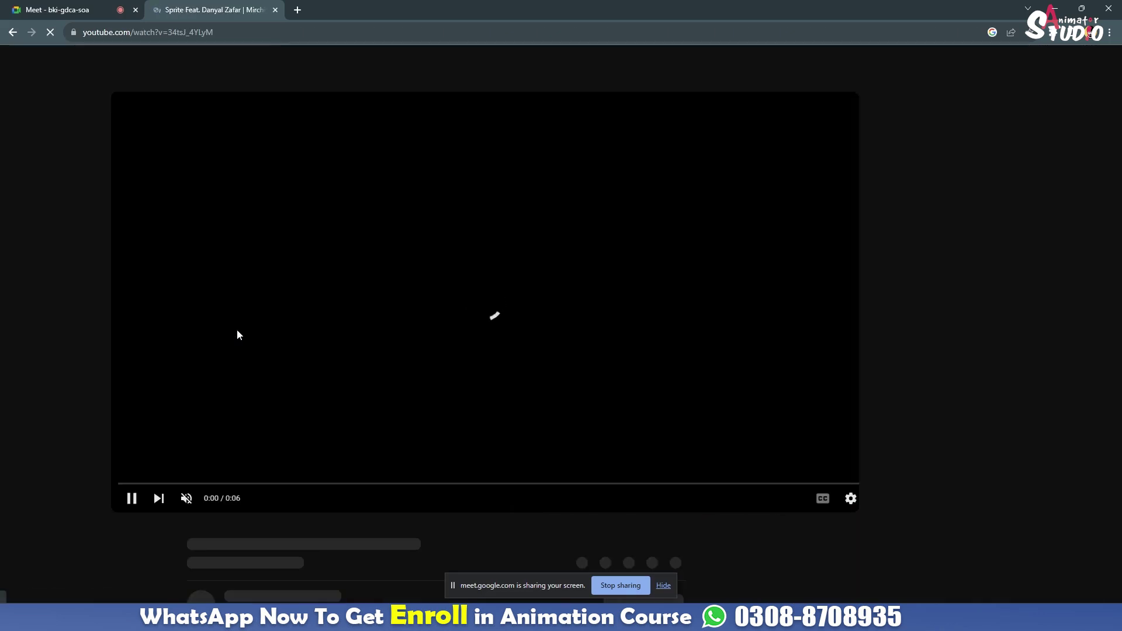
{"action": "left_click", "coordinate": [646, 484]}
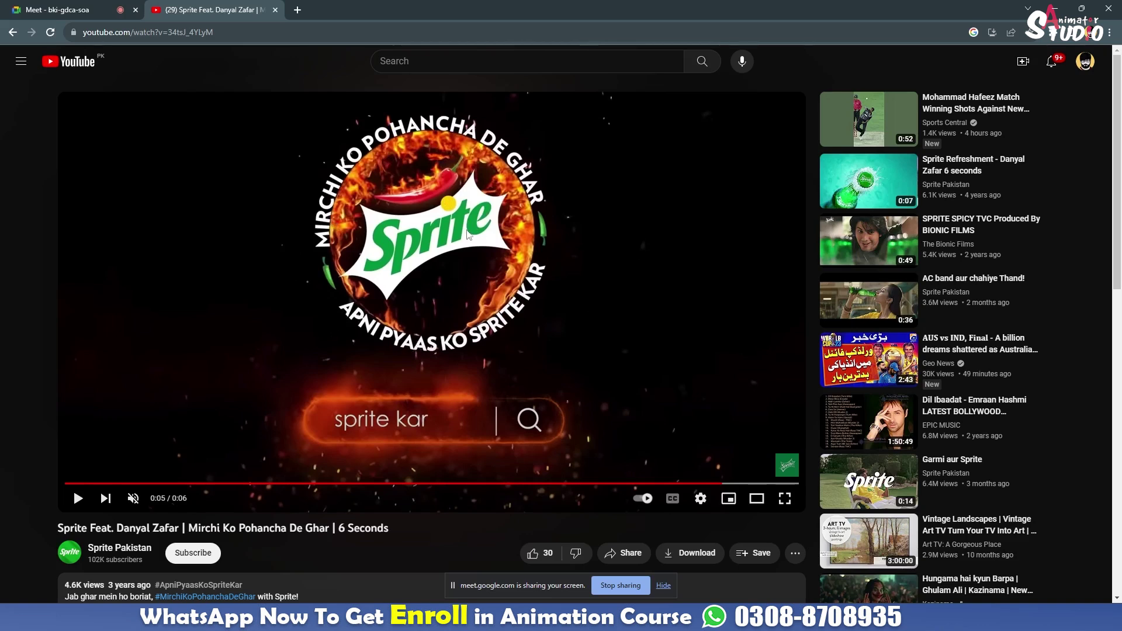
{"action": "left_click", "coordinate": [396, 325]}
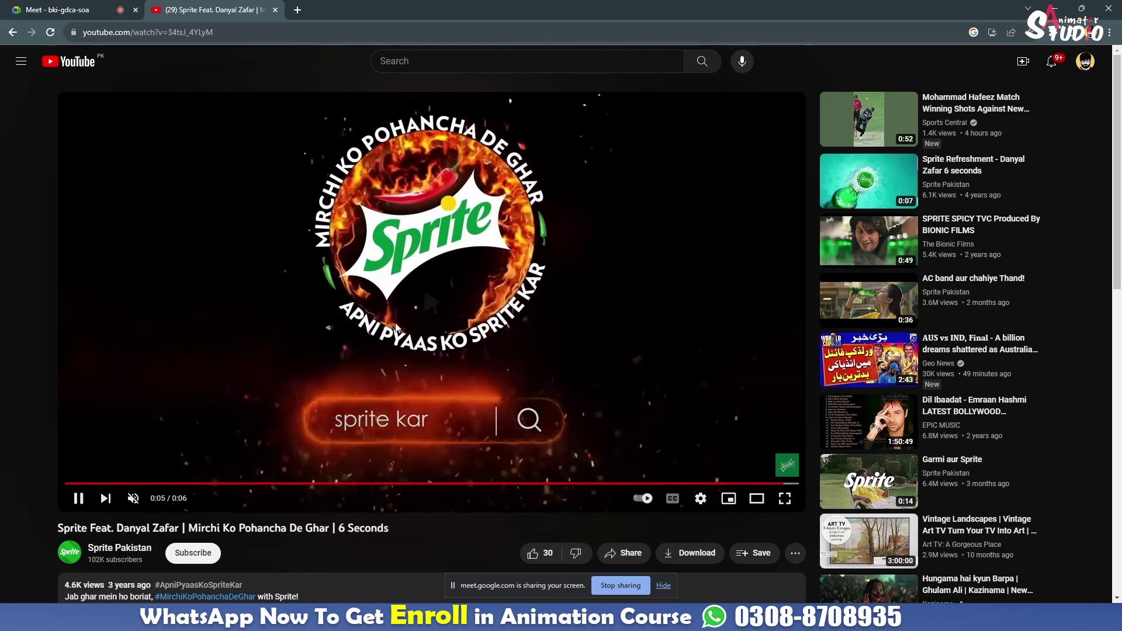
{"action": "left_click", "coordinate": [394, 325]}
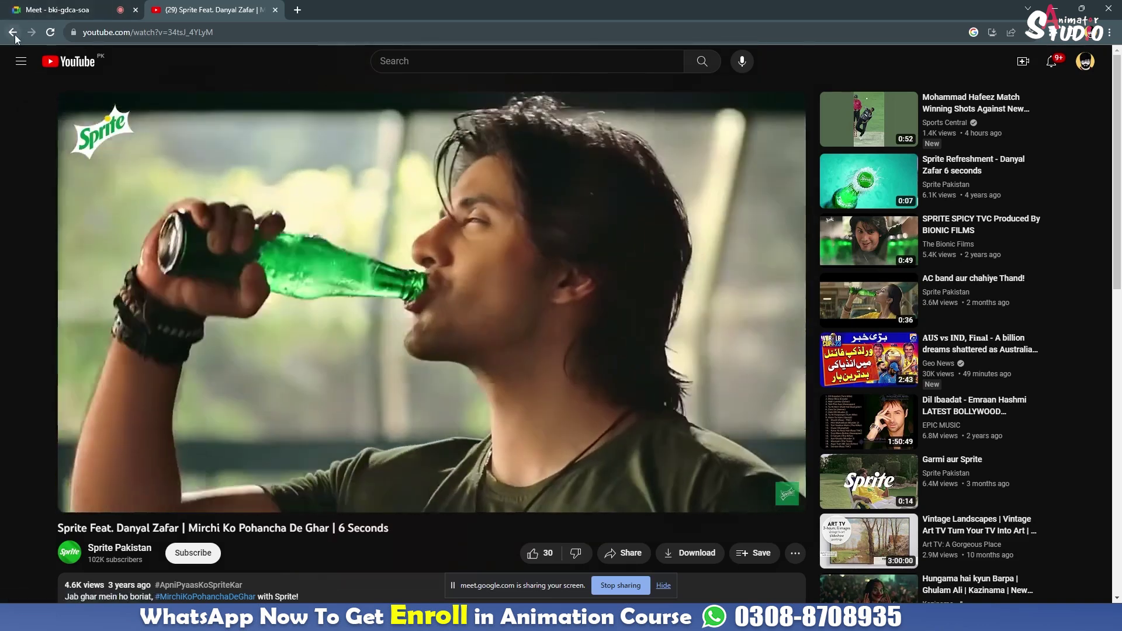
{"action": "left_click", "coordinate": [12, 32]}
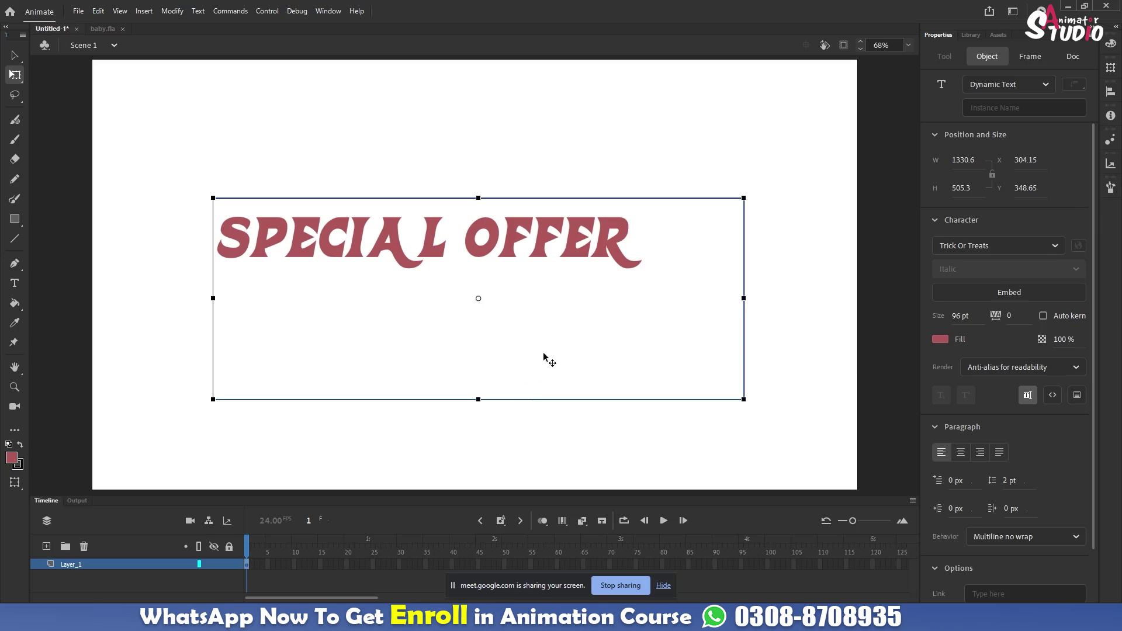
- Return to Animate and examine the available fonts and their samples for the "Special Offer" text without choosing one
{"action": "left_click", "coordinate": [1055, 251]}
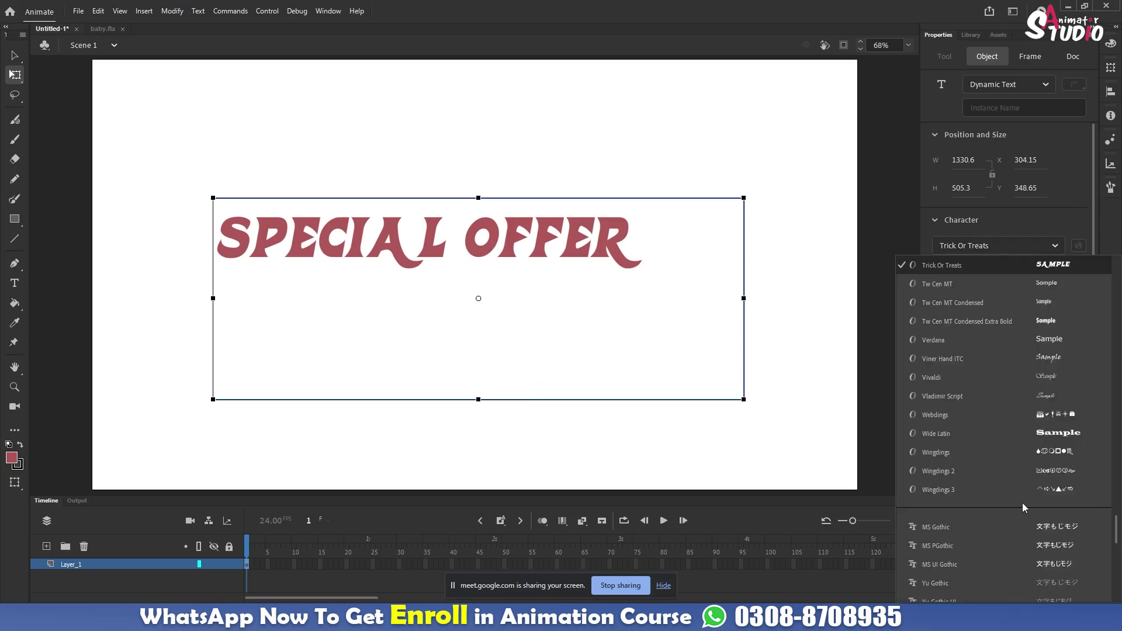
{"action": "scroll", "coordinate": [1021, 472], "scroll_direction": "up", "scroll_amount": 8}
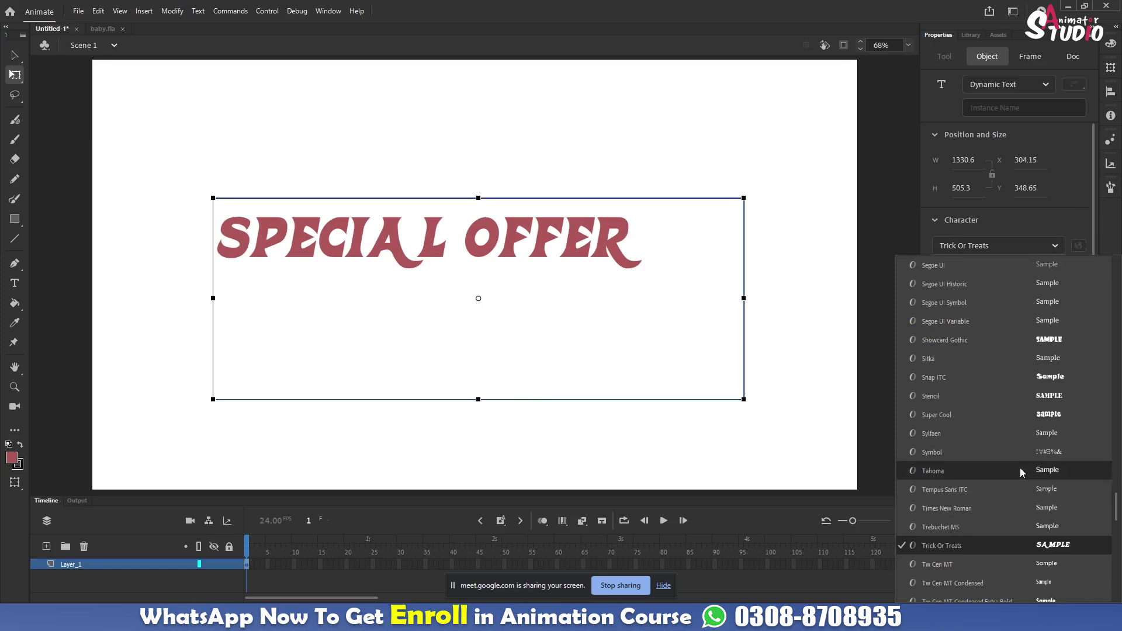
{"action": "scroll", "coordinate": [1021, 472], "scroll_direction": "up", "scroll_amount": 8}
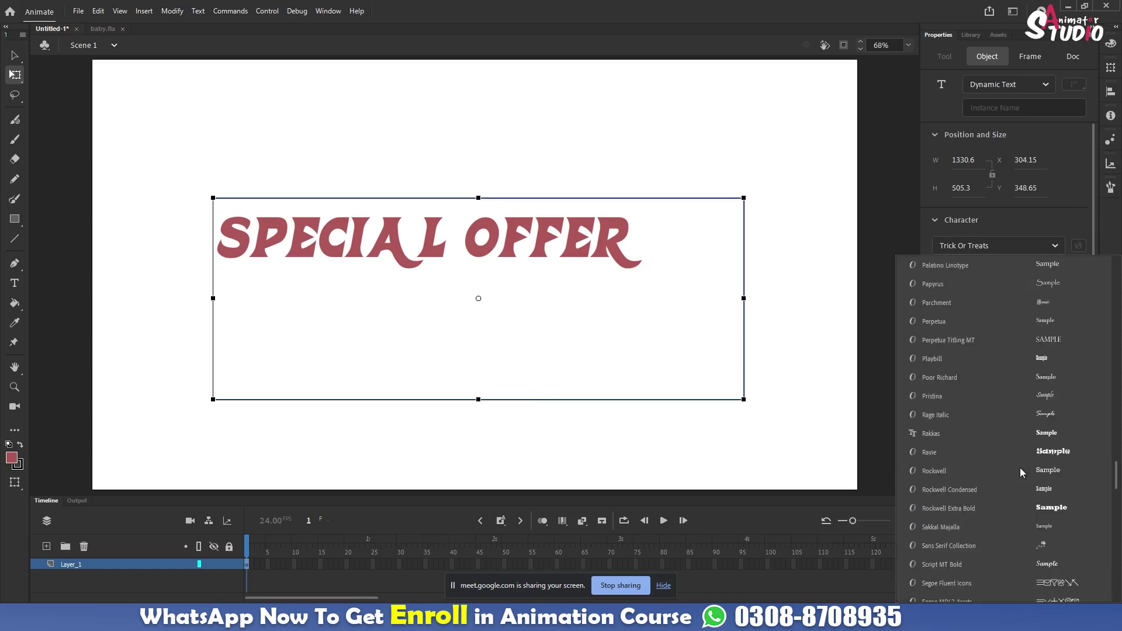
{"action": "scroll", "coordinate": [1021, 473], "scroll_direction": "up", "scroll_amount": 8}
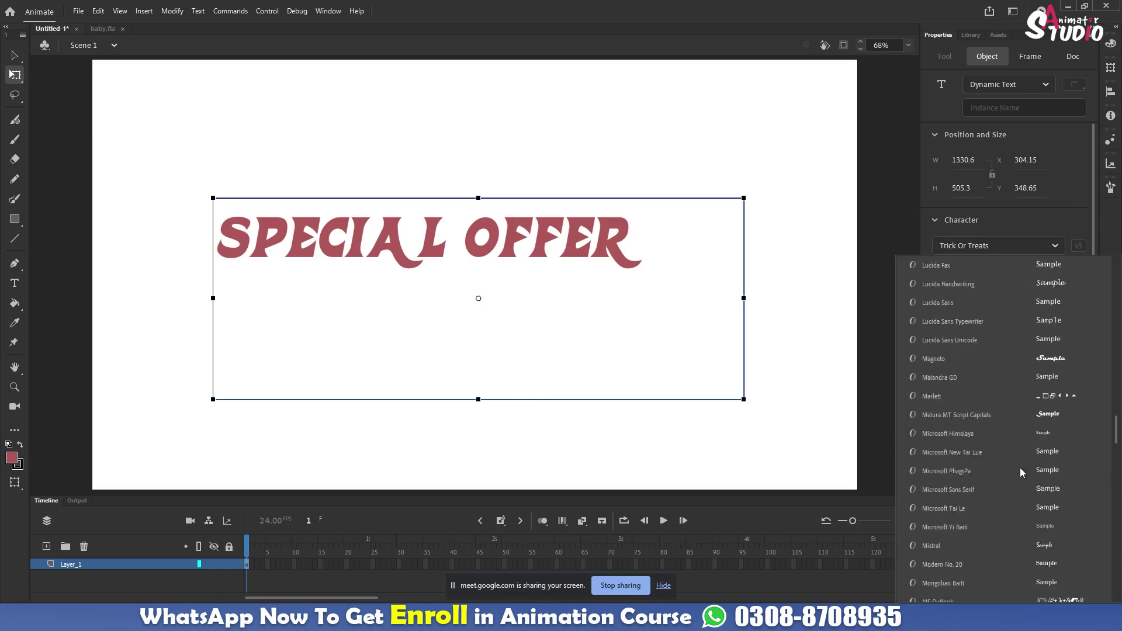
{"action": "scroll", "coordinate": [1019, 468], "scroll_direction": "up", "scroll_amount": 4}
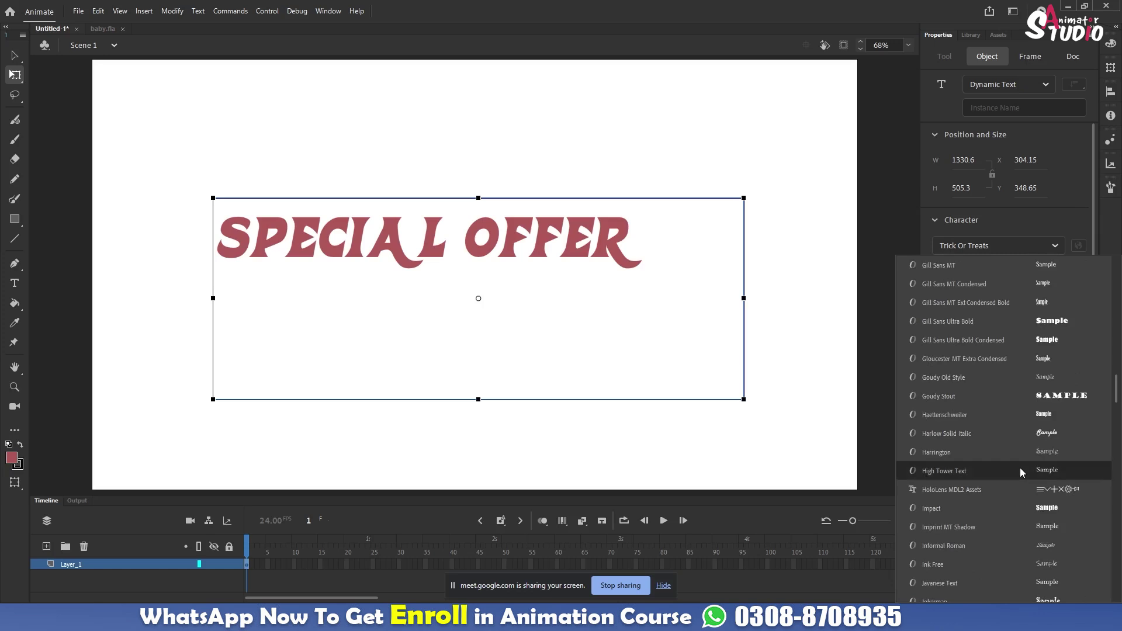
{"action": "scroll", "coordinate": [1020, 468], "scroll_direction": "up", "scroll_amount": 6}
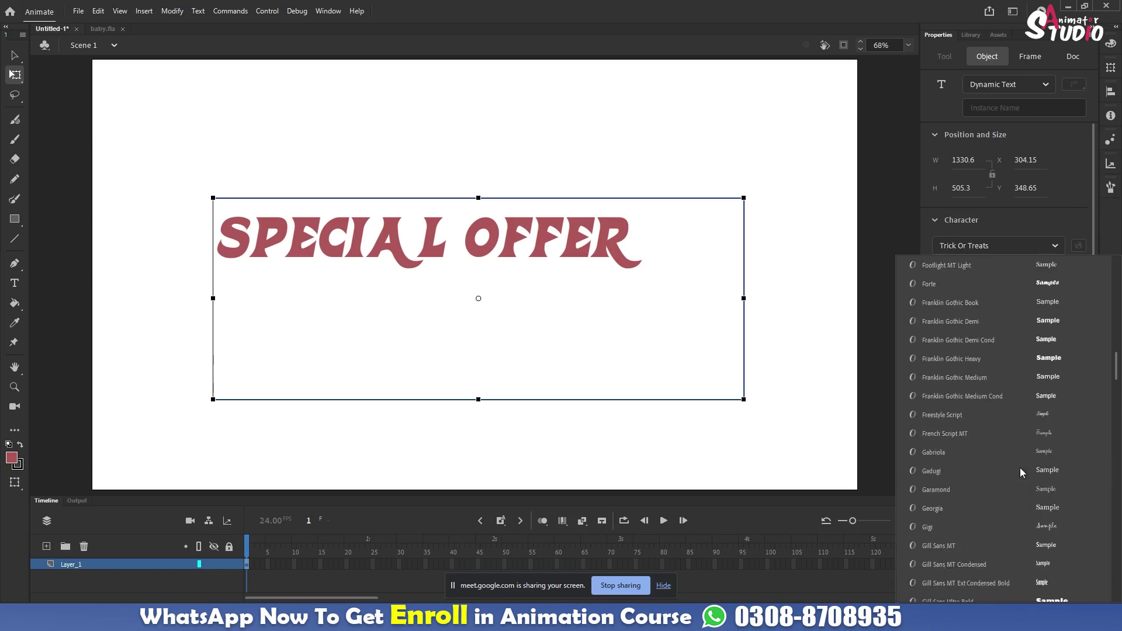
{"action": "scroll", "coordinate": [1006, 441], "scroll_direction": "up", "scroll_amount": 4}
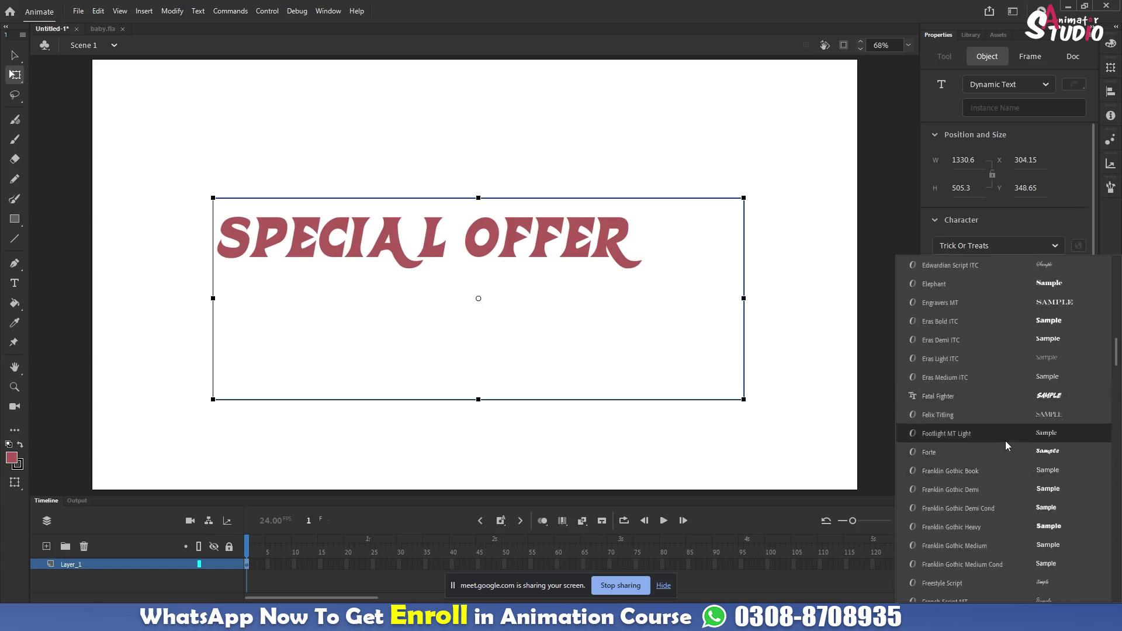
{"action": "scroll", "coordinate": [1005, 446], "scroll_direction": "up", "scroll_amount": 1}
{"action": "scroll", "coordinate": [1007, 445], "scroll_direction": "up", "scroll_amount": 7}
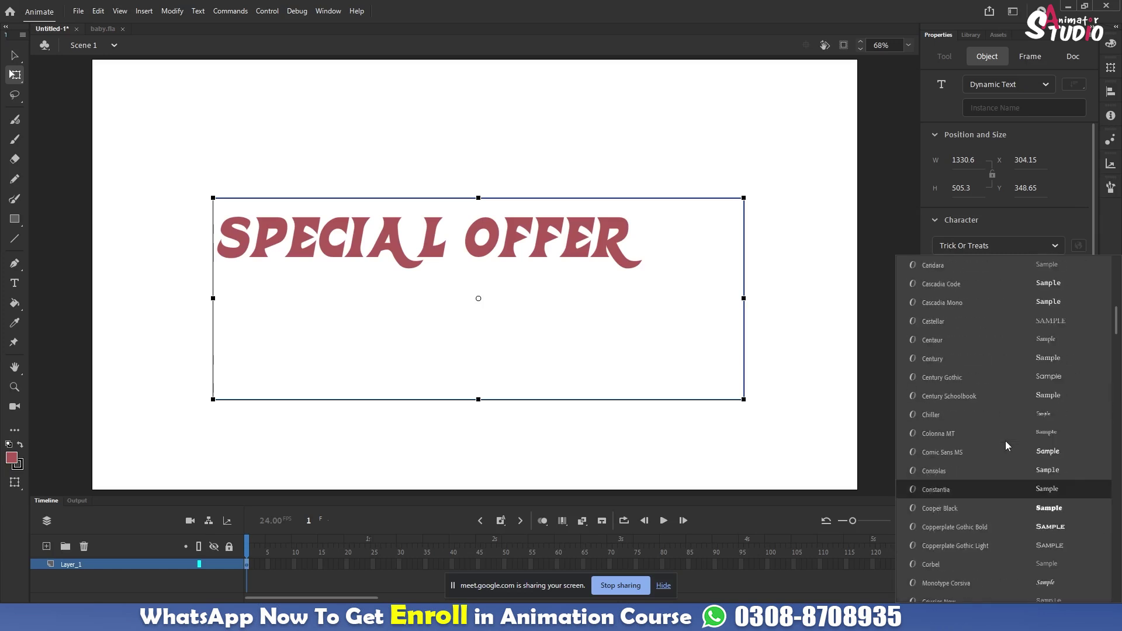
{"action": "scroll", "coordinate": [1006, 445], "scroll_direction": "up", "scroll_amount": 2}
{"action": "key", "text": "Escape"}
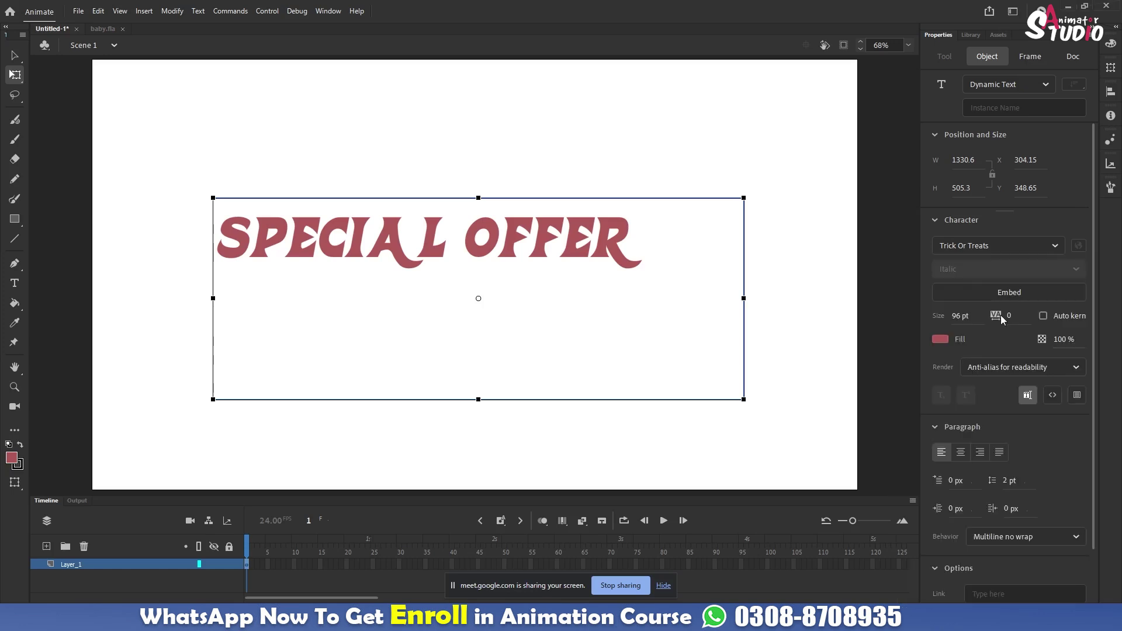
- Change the "Special Offer" text font to Fatal Fighter
{"action": "left_click", "coordinate": [1057, 246]}
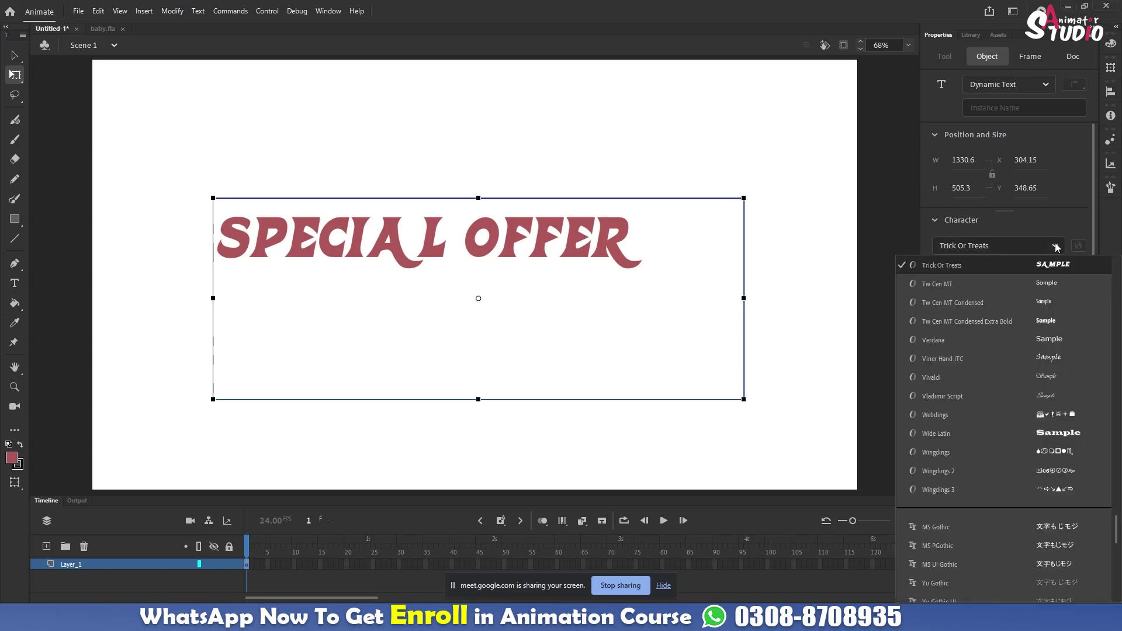
{"action": "scroll", "coordinate": [984, 450], "scroll_direction": "up", "scroll_amount": 6}
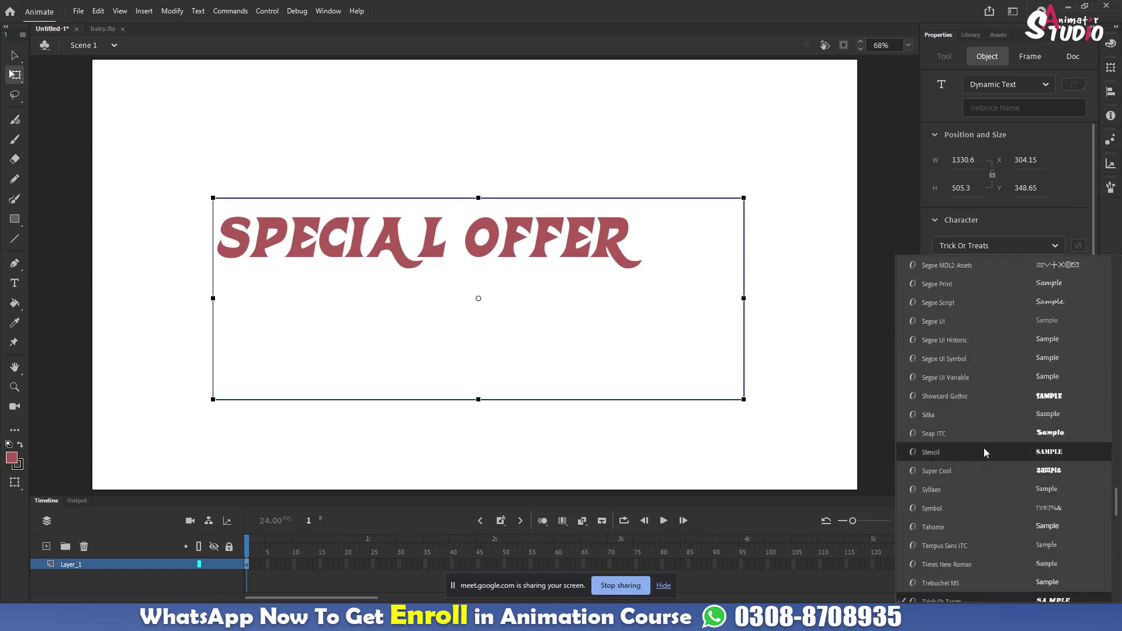
{"action": "scroll", "coordinate": [983, 447], "scroll_direction": "up", "scroll_amount": 15}
{"action": "scroll", "coordinate": [984, 447], "scroll_direction": "up", "scroll_amount": 7}
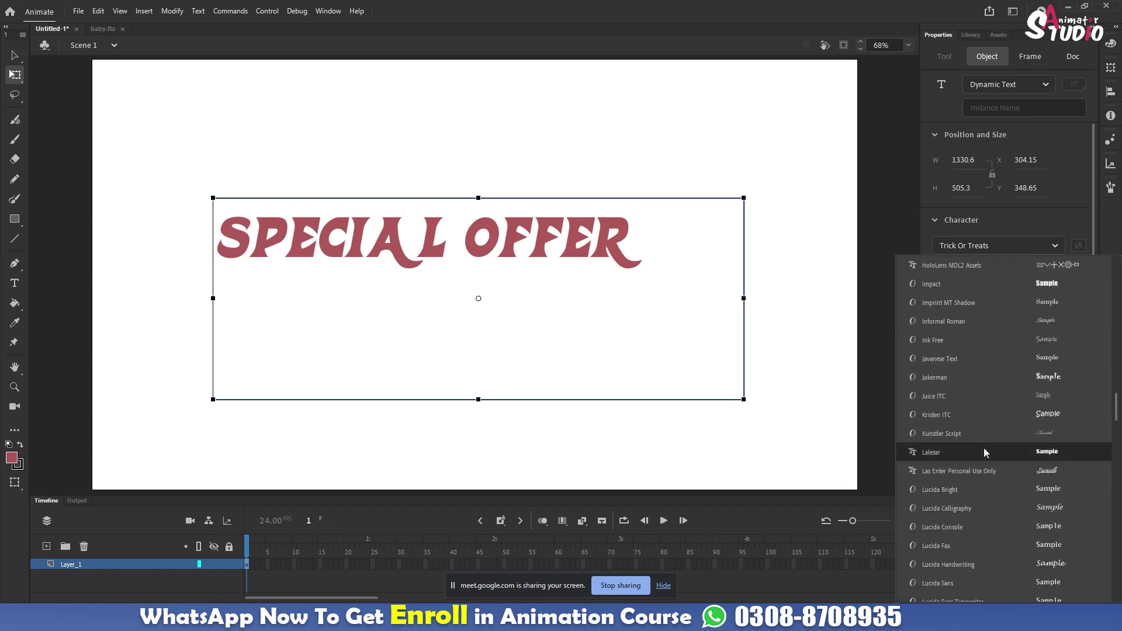
{"action": "scroll", "coordinate": [984, 448], "scroll_direction": "up", "scroll_amount": 4}
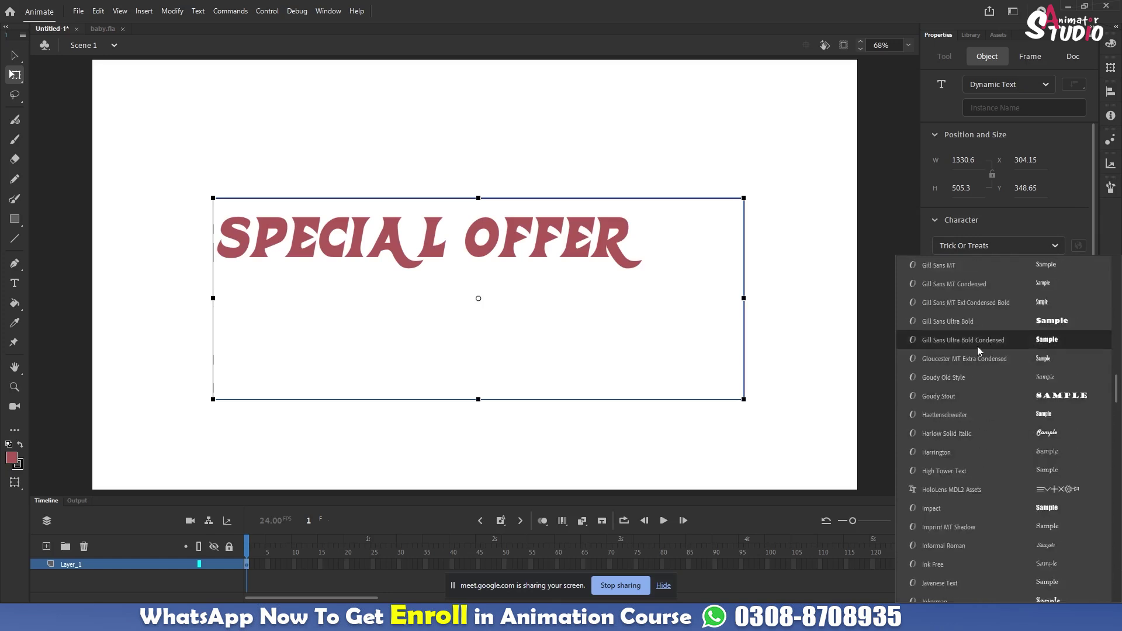
{"action": "scroll", "coordinate": [978, 346], "scroll_direction": "up", "scroll_amount": 2}
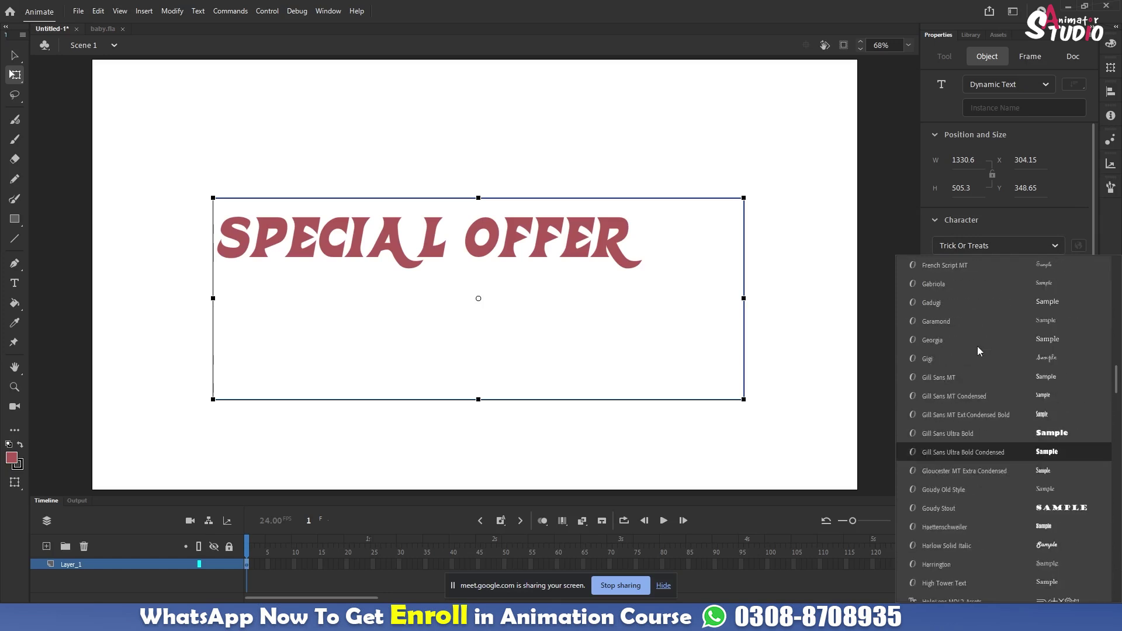
{"action": "scroll", "coordinate": [994, 415], "scroll_direction": "up", "scroll_amount": 4}
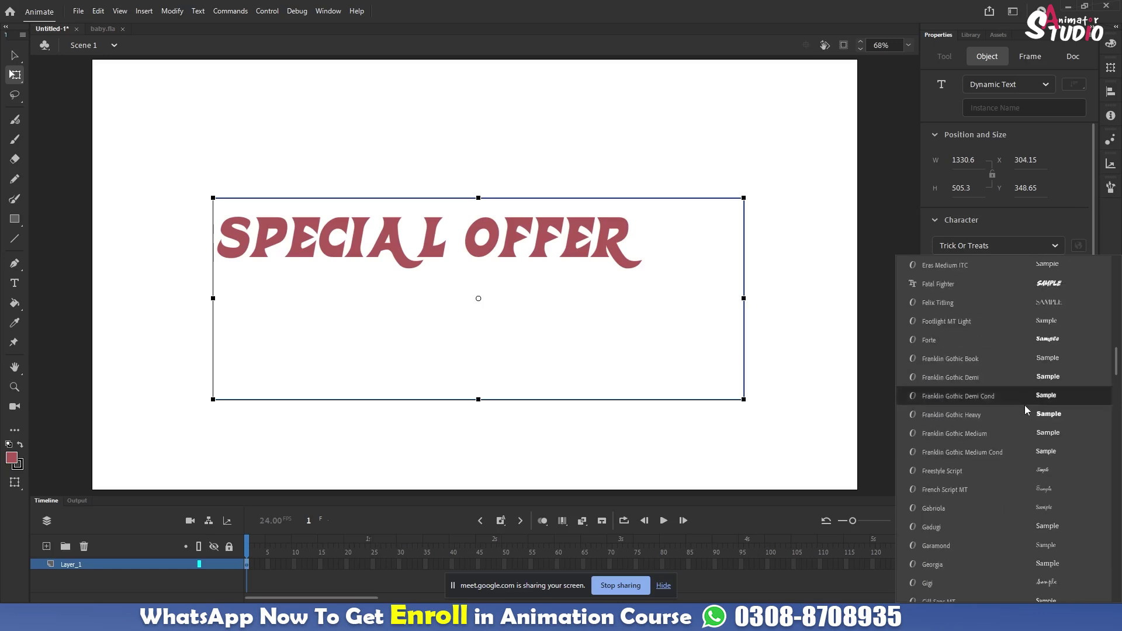
{"action": "scroll", "coordinate": [988, 386], "scroll_direction": "up", "scroll_amount": 3}
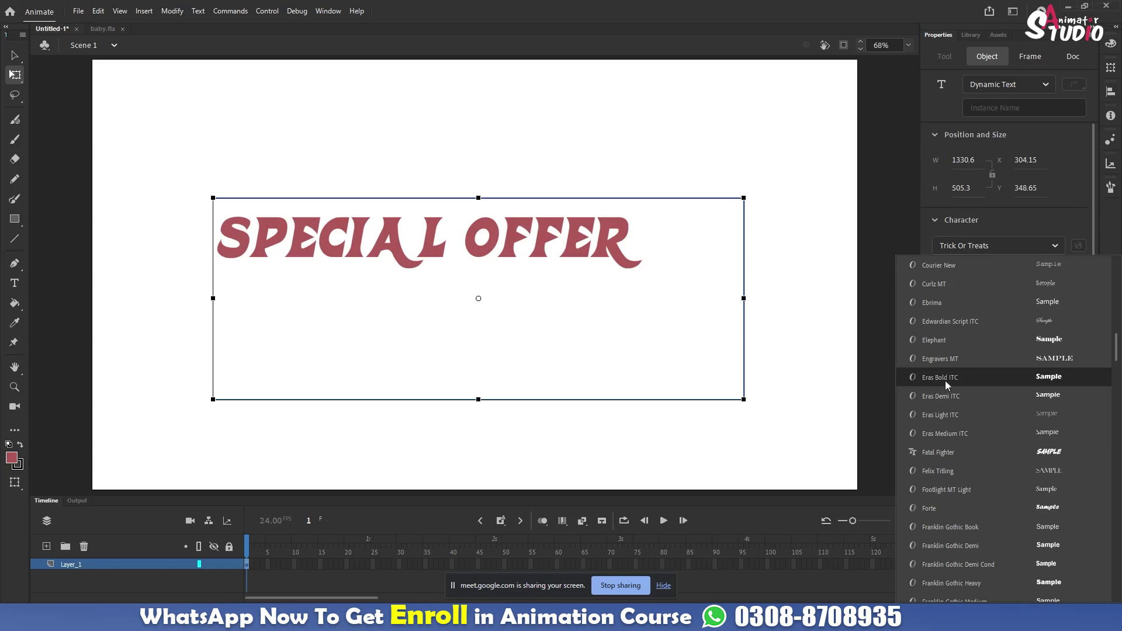
{"action": "left_click", "coordinate": [935, 455]}
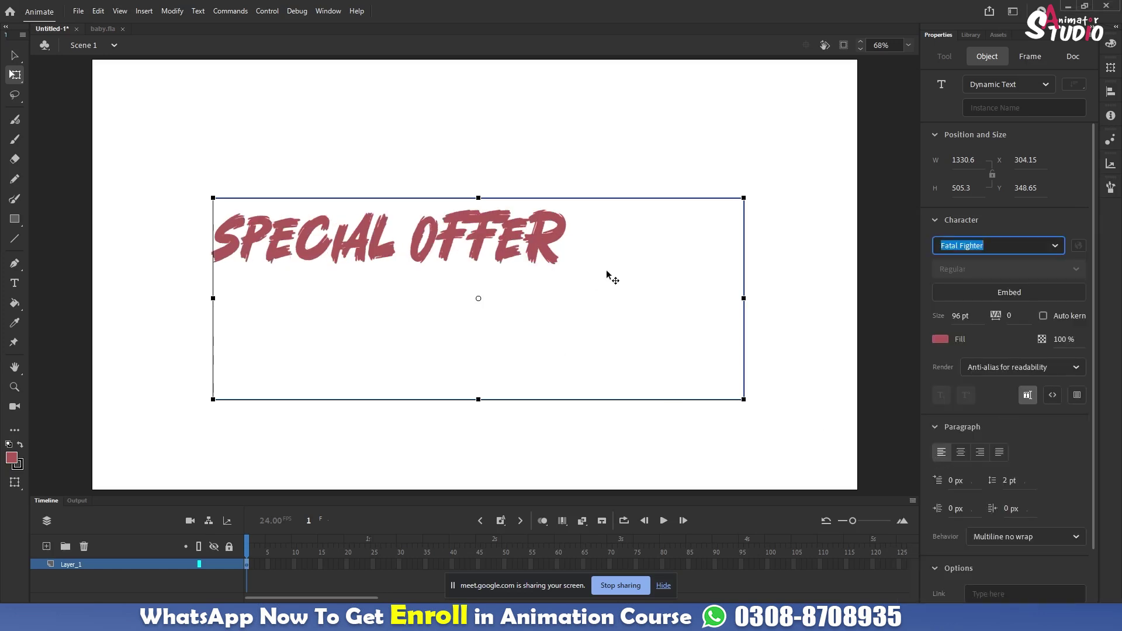
- Enlarge the text box to about 1878 by 725 px and move it to about X 191, Y 355
{"action": "left_click", "coordinate": [743, 198]}
{"action": "left_click_drag", "start_coordinate": [743, 197], "coordinate": [806, 153]}
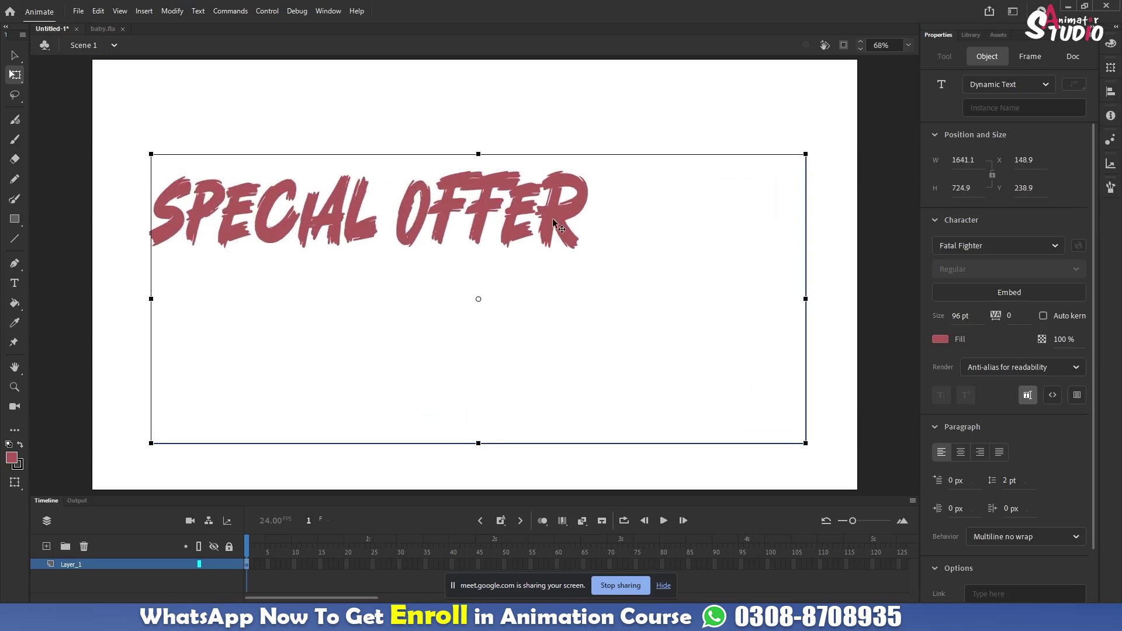
{"action": "left_click_drag", "start_coordinate": [806, 298], "coordinate": [855, 299]}
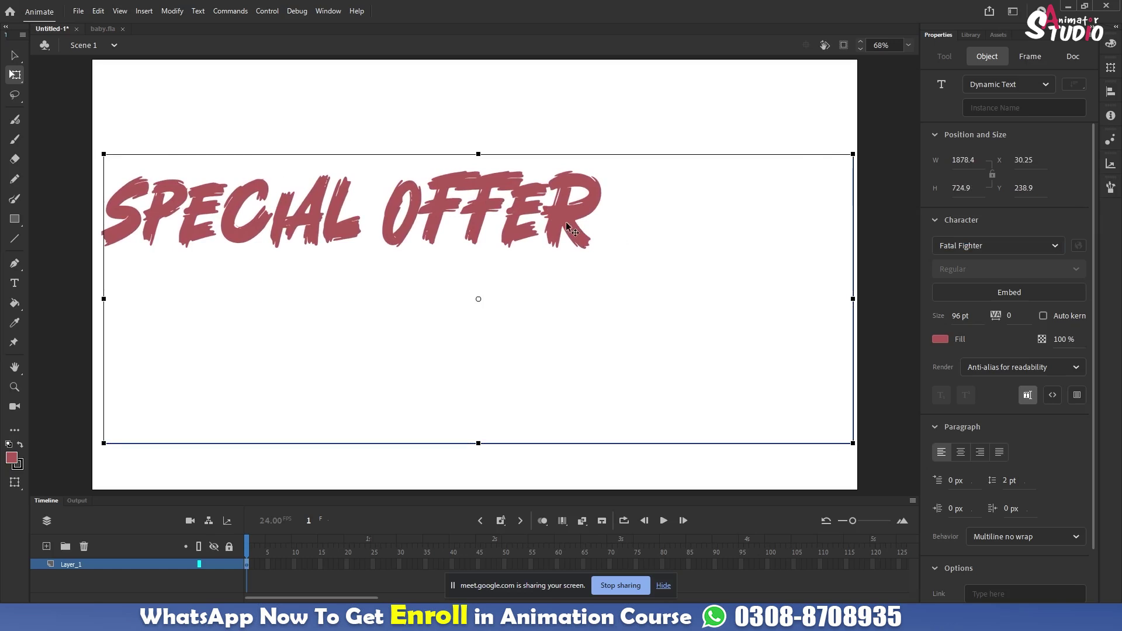
{"action": "left_click_drag", "start_coordinate": [607, 245], "coordinate": [630, 274]}
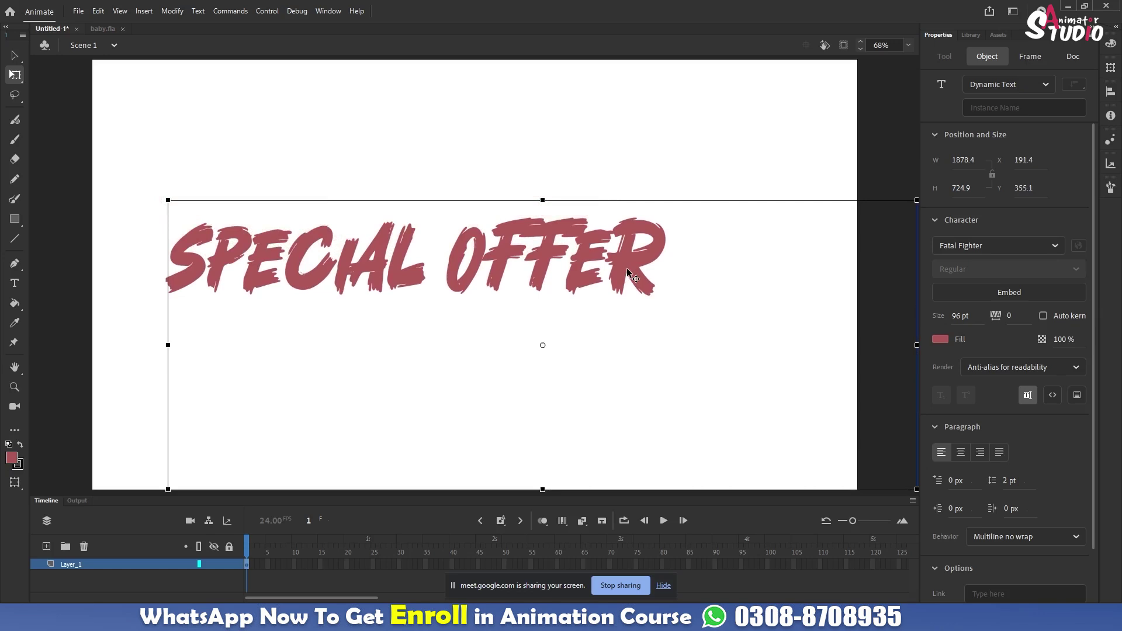
- Break the "Special Offer" text apart into individual letters
{"action": "left_click", "coordinate": [14, 57]}
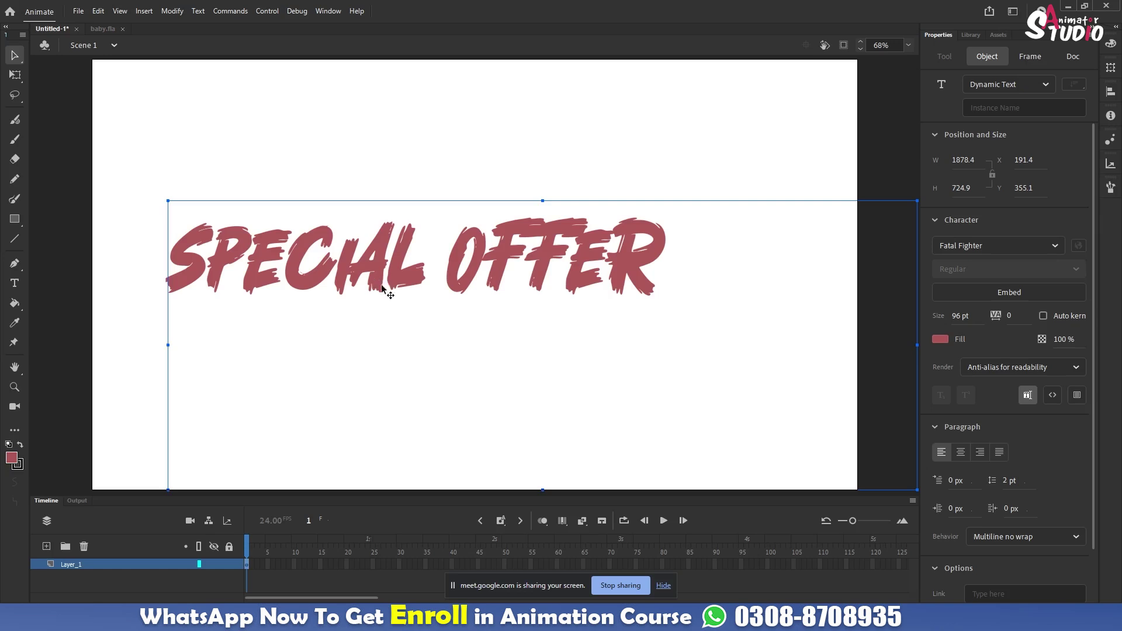
{"action": "mouse_move", "coordinate": [651, 618]}
{"action": "key", "text": "ctrl+b"}
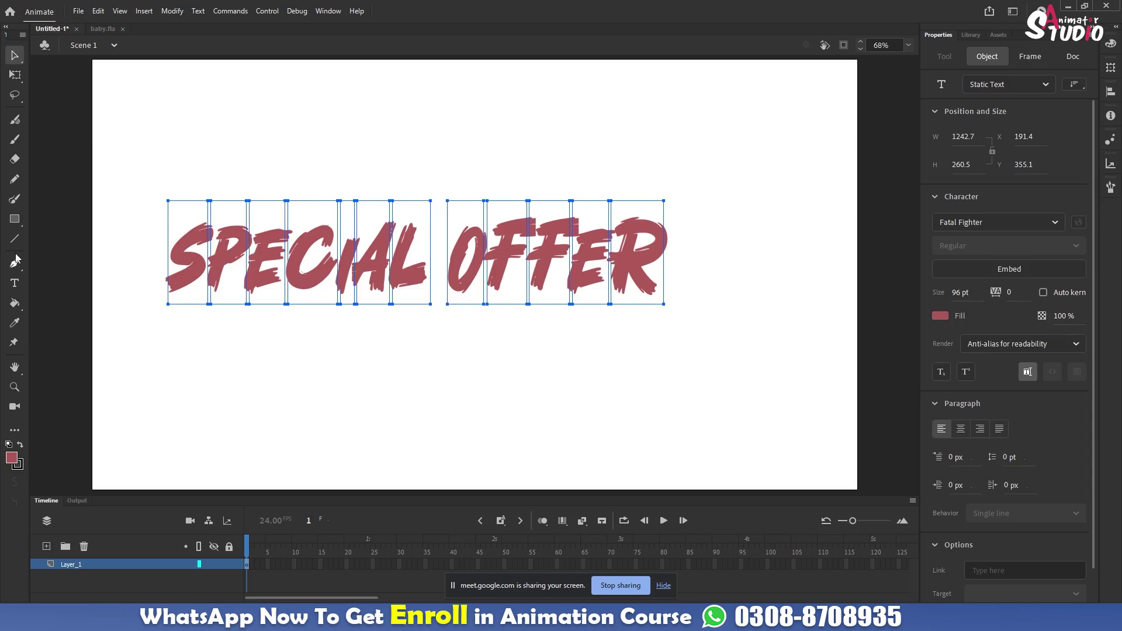
- Handwrite "Strocks" in black above the word SPECIAL using the Classic Brush at size 6
{"action": "left_click", "coordinate": [15, 143]}
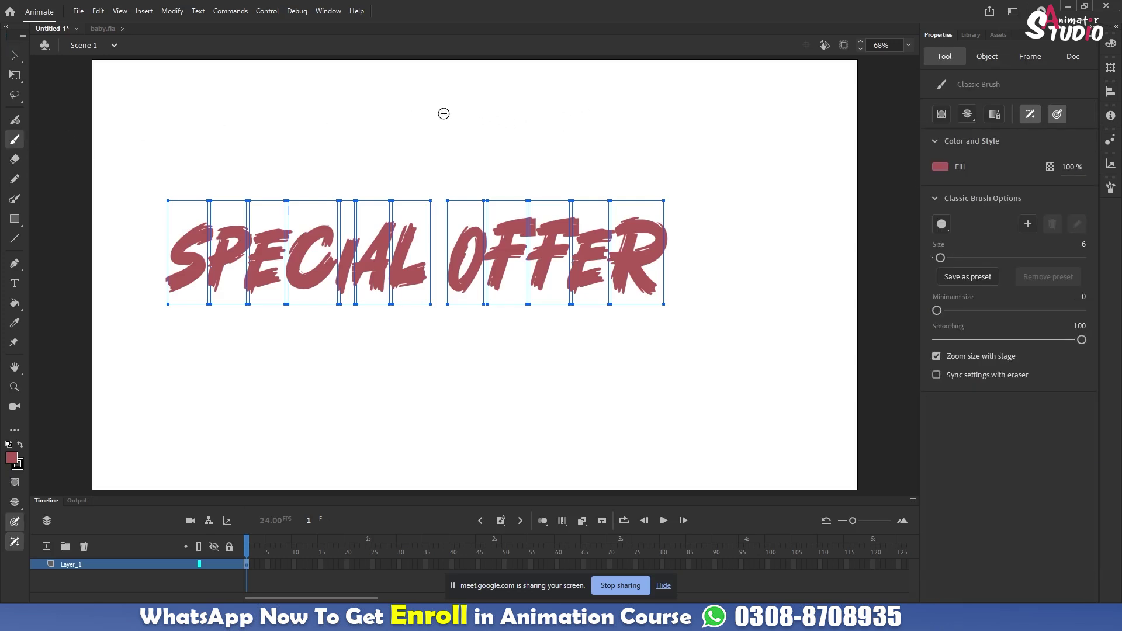
{"action": "left_click", "coordinate": [934, 168]}
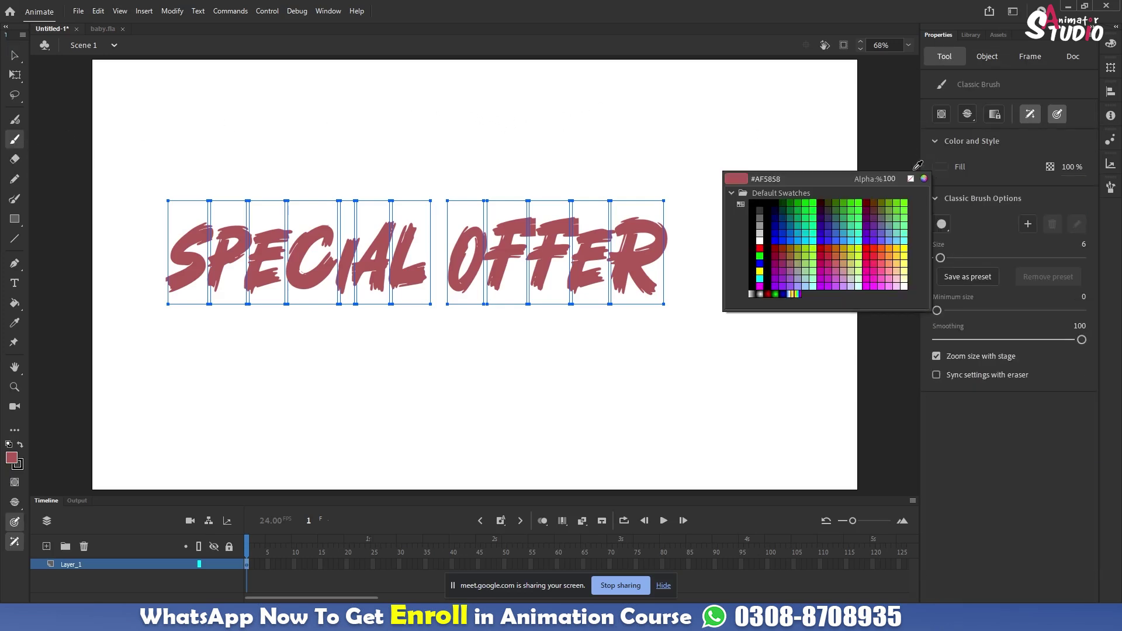
{"action": "left_click", "coordinate": [762, 198]}
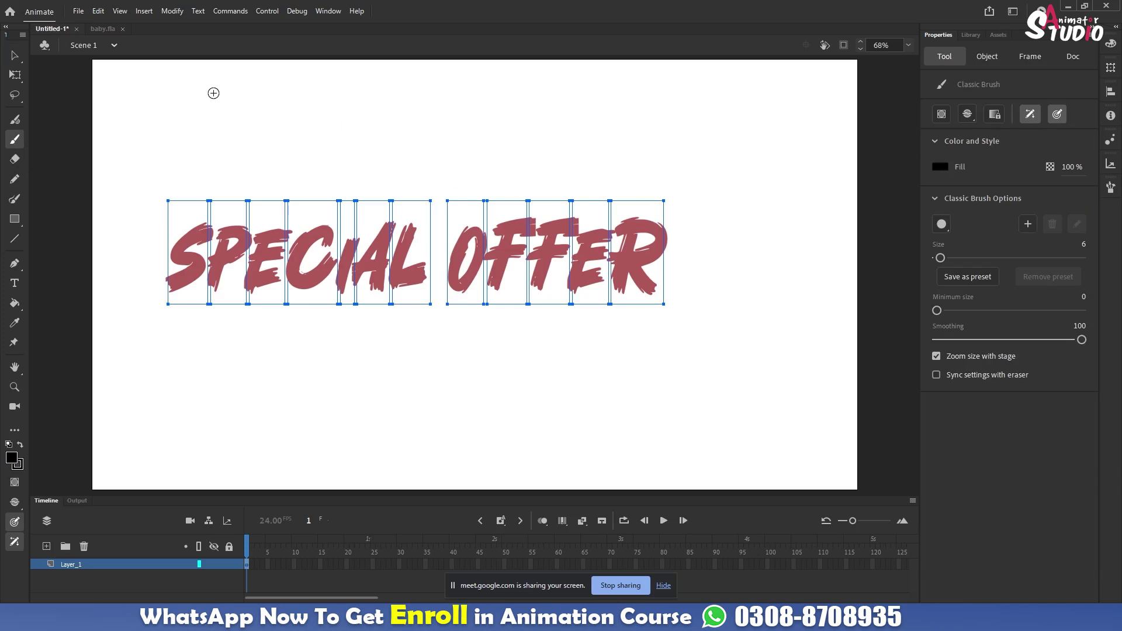
{"action": "left_click_drag", "start_coordinate": [216, 95], "coordinate": [282, 97]}
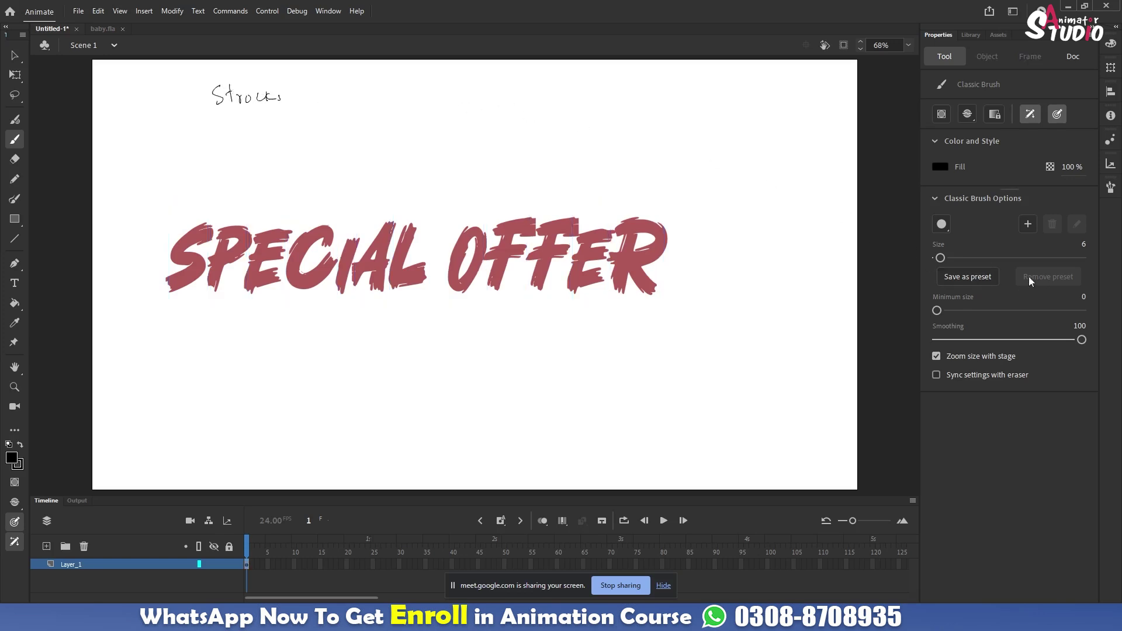
- Set the brush size to 51, handwrite "fills" above OFFER, and retrace and extend the first label to "Strocks/objects"
{"action": "left_click_drag", "start_coordinate": [940, 257], "coordinate": [973, 257]}
{"action": "mouse_move", "coordinate": [526, 80]}
{"action": "left_mouse_down"}
{"action": "mouse_move", "coordinate": [522, 114]}
{"action": "mouse_move", "coordinate": [530, 95]}
{"action": "mouse_move", "coordinate": [531, 104]}
{"action": "left_mouse_up"}
{"action": "left_click_drag", "start_coordinate": [539, 91], "coordinate": [550, 105]}
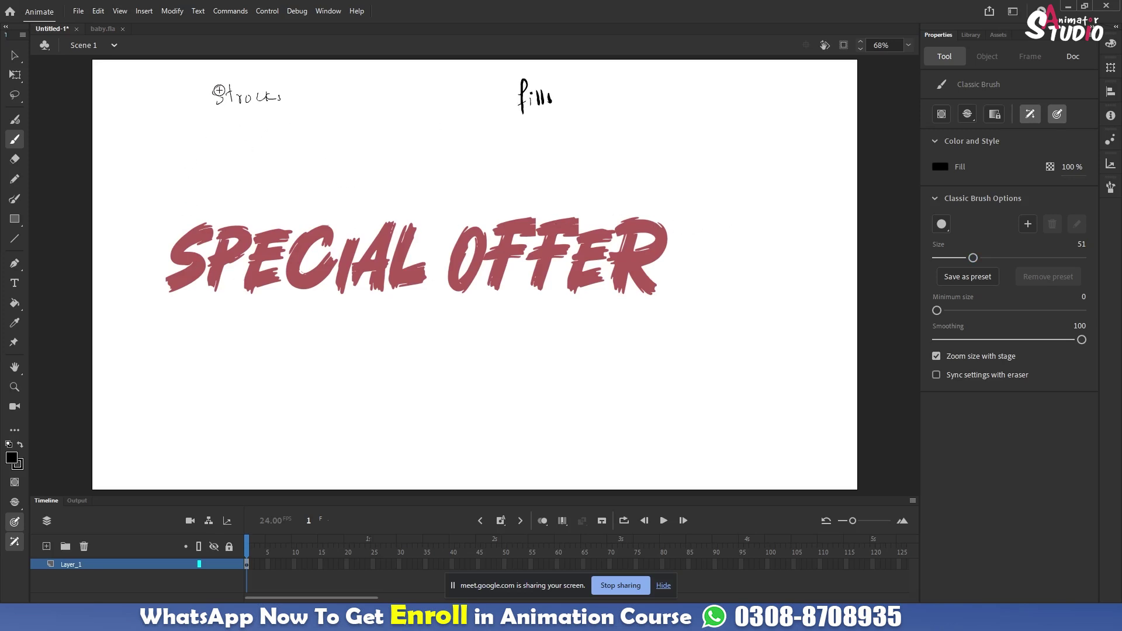
{"action": "mouse_move", "coordinate": [217, 89]}
{"action": "left_mouse_down"}
{"action": "mouse_move", "coordinate": [219, 103]}
{"action": "mouse_move", "coordinate": [270, 95]}
{"action": "mouse_move", "coordinate": [287, 110]}
{"action": "mouse_move", "coordinate": [321, 96]}
{"action": "mouse_move", "coordinate": [320, 114]}
{"action": "mouse_move", "coordinate": [325, 94]}
{"action": "mouse_move", "coordinate": [356, 90]}
{"action": "mouse_move", "coordinate": [345, 93]}
{"action": "left_mouse_up"}
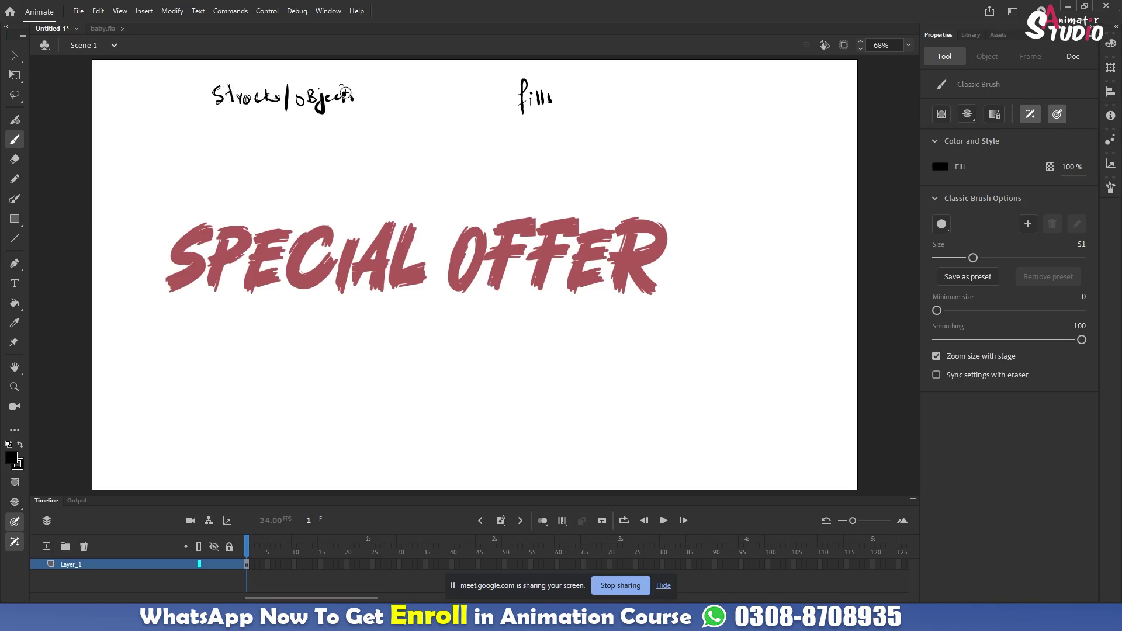
- Select all the separate letters of "SPECIAL OFFER" together to show their individual boxes, and clear the selection
{"action": "left_click", "coordinate": [15, 56]}
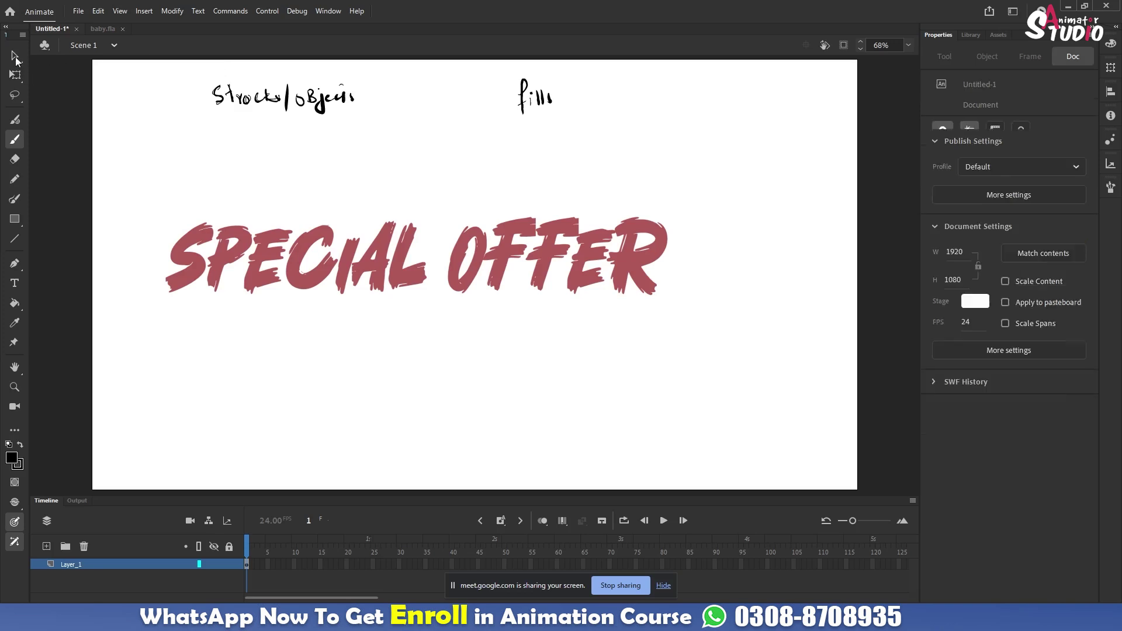
{"action": "left_click_drag", "start_coordinate": [138, 197], "coordinate": [724, 349]}
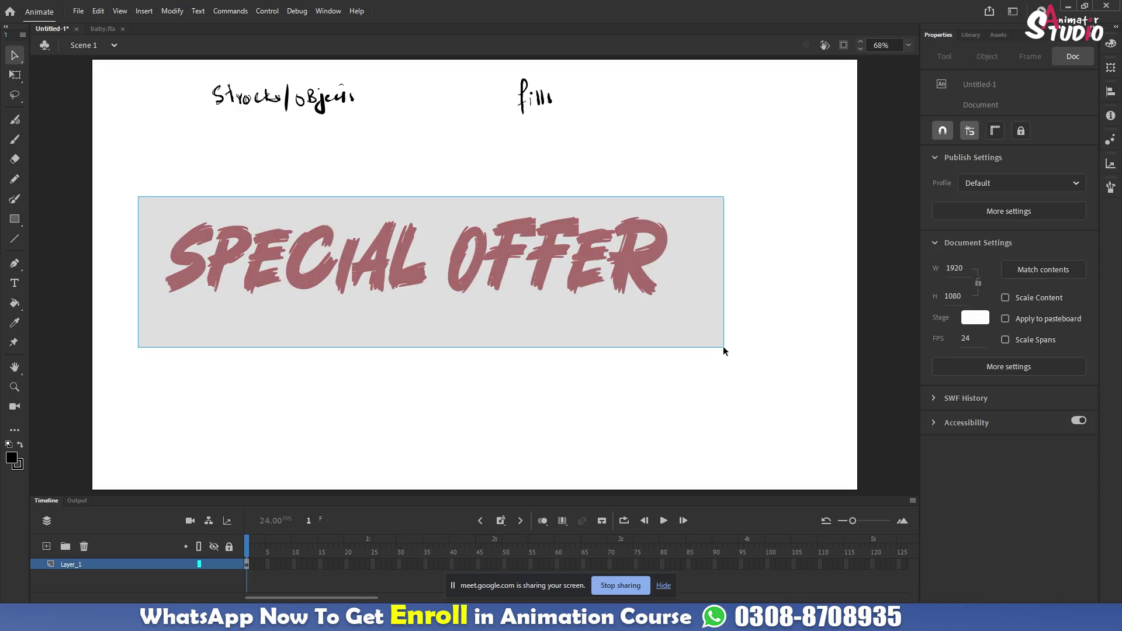
{"action": "left_click_drag", "start_coordinate": [723, 348], "coordinate": [724, 348]}
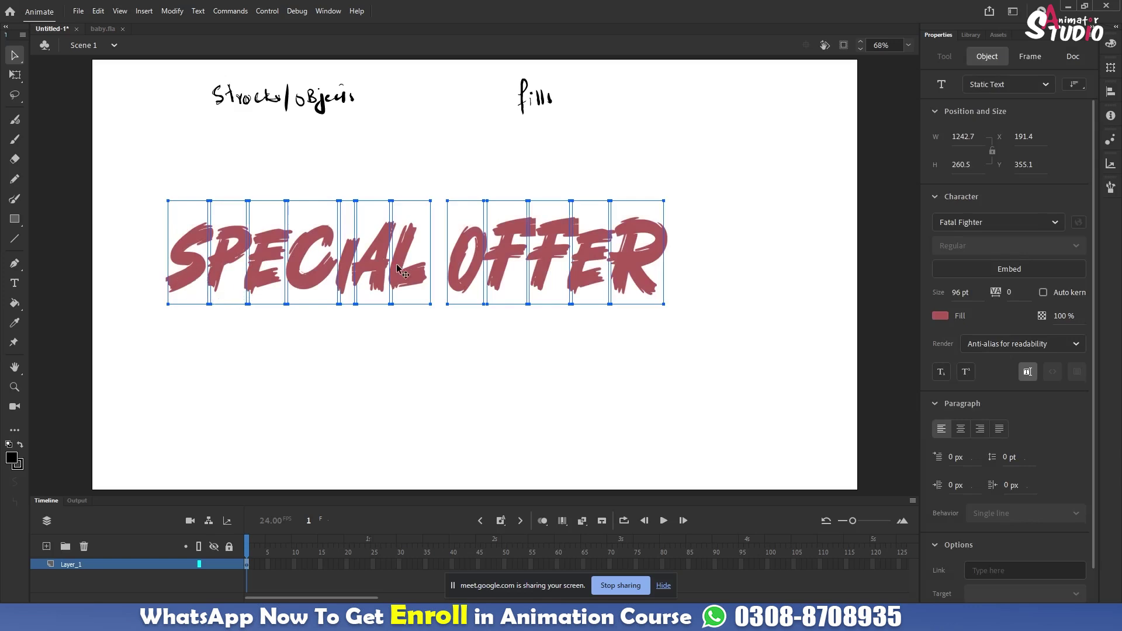
{"action": "left_click", "coordinate": [212, 342]}
- Move the letters S and P individually out of the word SPECIAL, and undo both moves
{"action": "left_click", "coordinate": [181, 281]}
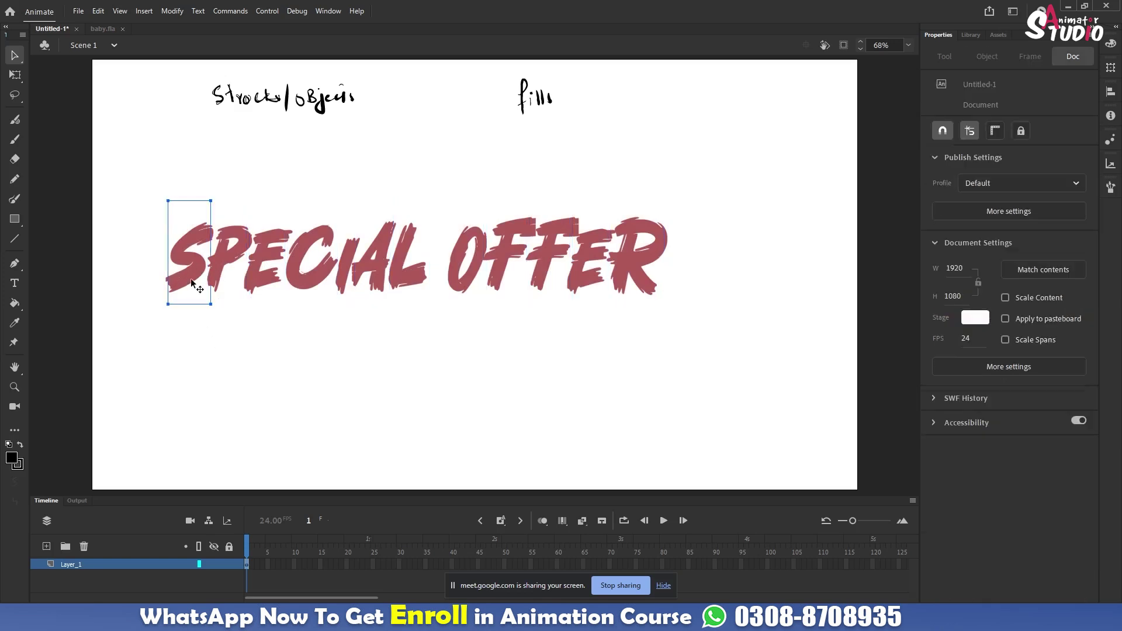
{"action": "left_click_drag", "start_coordinate": [181, 281], "coordinate": [215, 229]}
{"action": "left_click", "coordinate": [222, 266]}
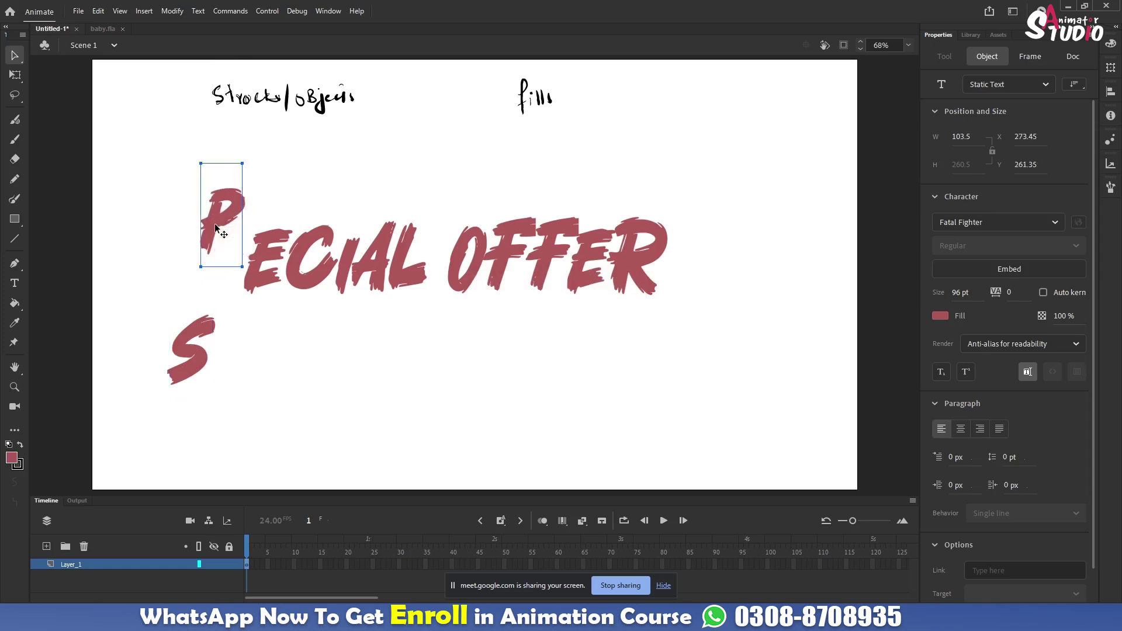
{"action": "key", "text": "ctrl+z"}
{"action": "key", "text": "ctrl+z"}
{"action": "key", "text": "ctrl+z"}
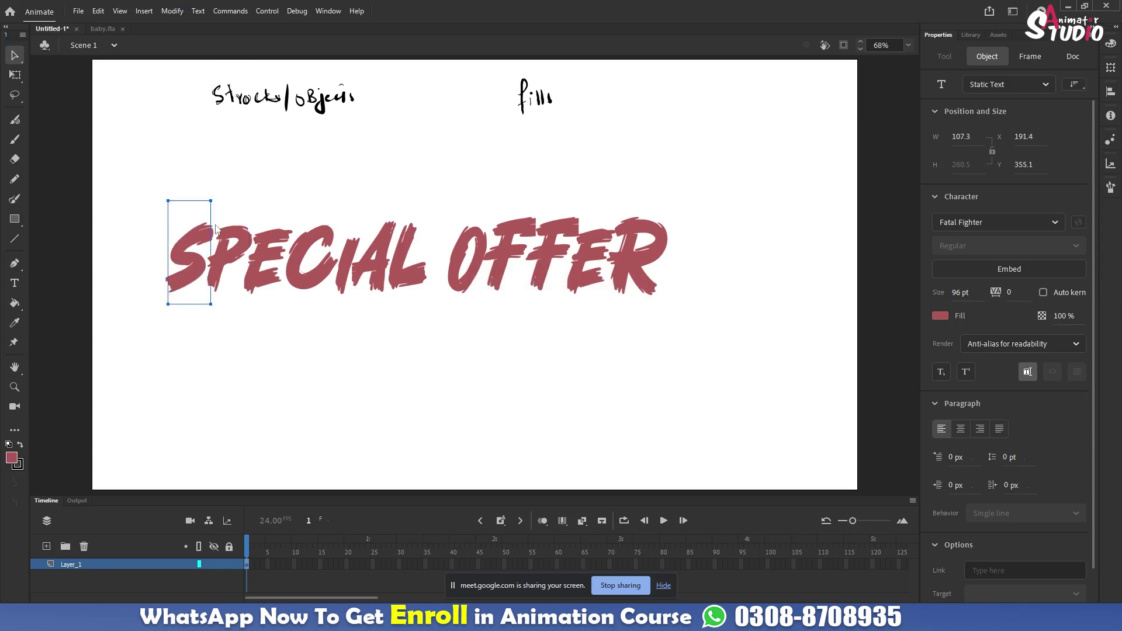
- Draw a curved reddish arrow with the Classic Brush from SPECIAL up to the "Strocks/objects" label
{"action": "left_click", "coordinate": [12, 145]}
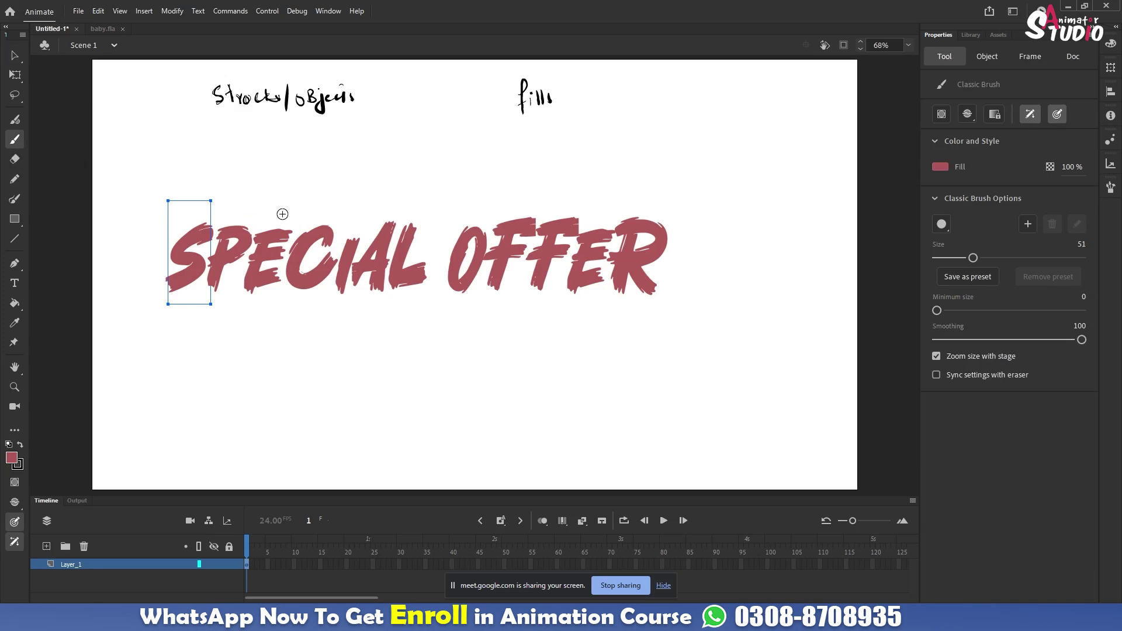
{"action": "mouse_move", "coordinate": [274, 210]}
{"action": "left_mouse_down"}
{"action": "mouse_move", "coordinate": [240, 190]}
{"action": "mouse_move", "coordinate": [269, 126]}
{"action": "left_mouse_up"}
{"action": "key", "text": "Escape"}
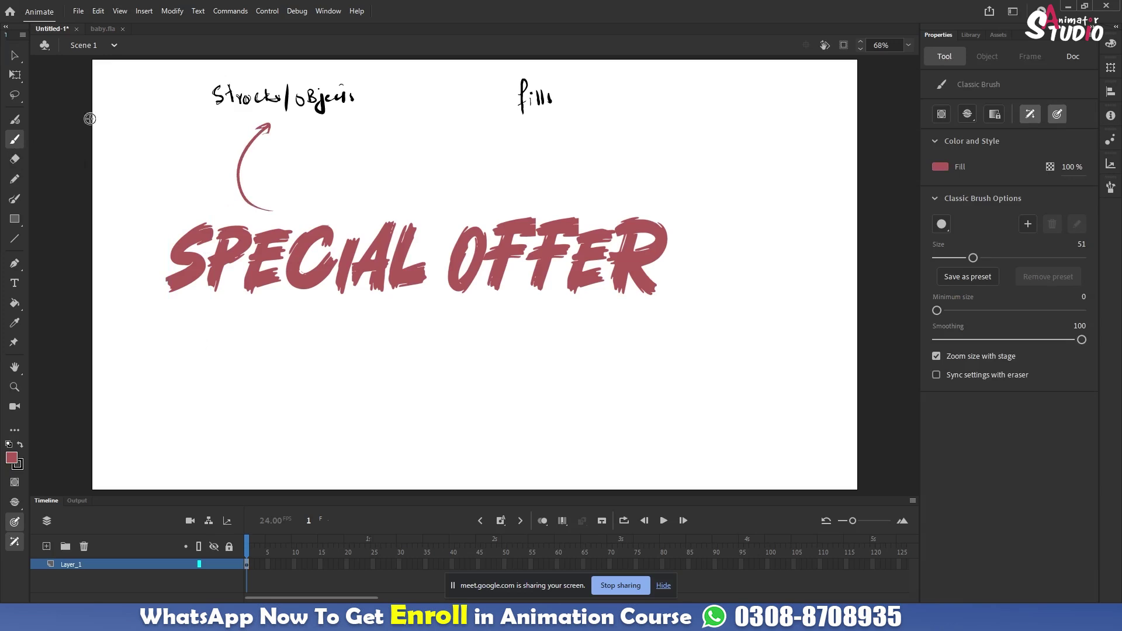
- Set the fill colour of the letter S in SPECIAL to black
{"action": "left_click", "coordinate": [16, 58]}
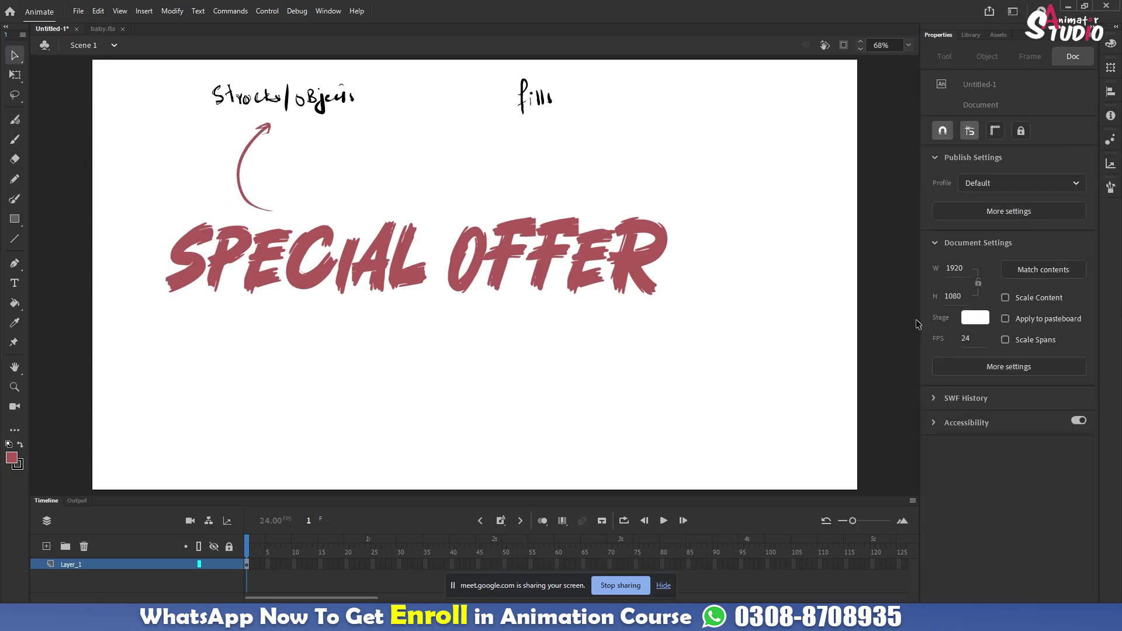
{"action": "left_click", "coordinate": [199, 265]}
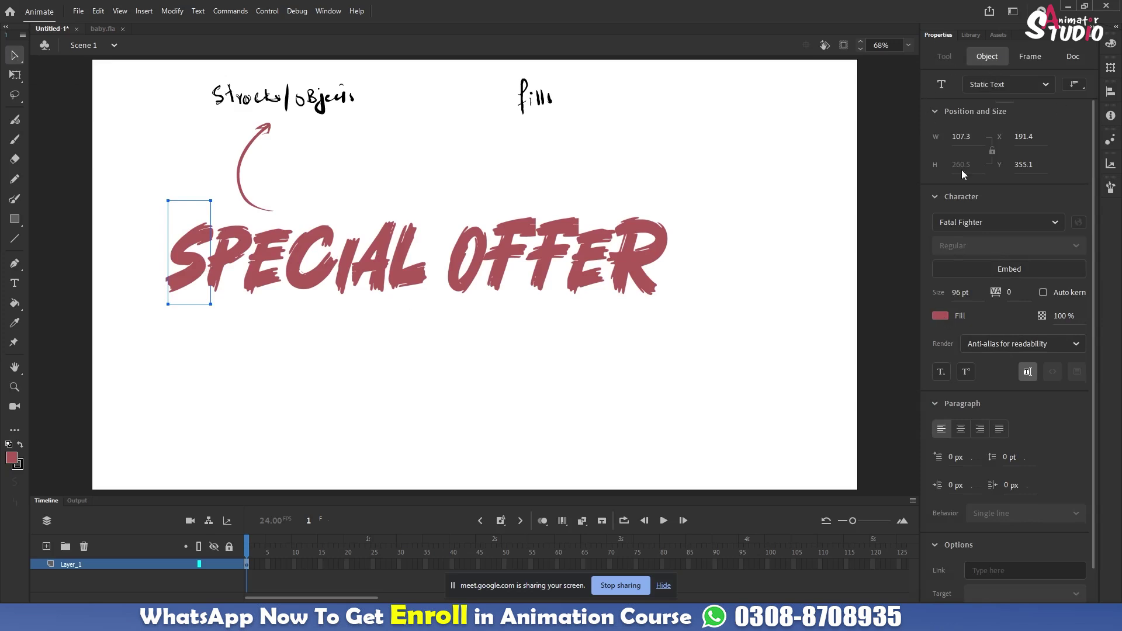
{"action": "left_click", "coordinate": [940, 317]}
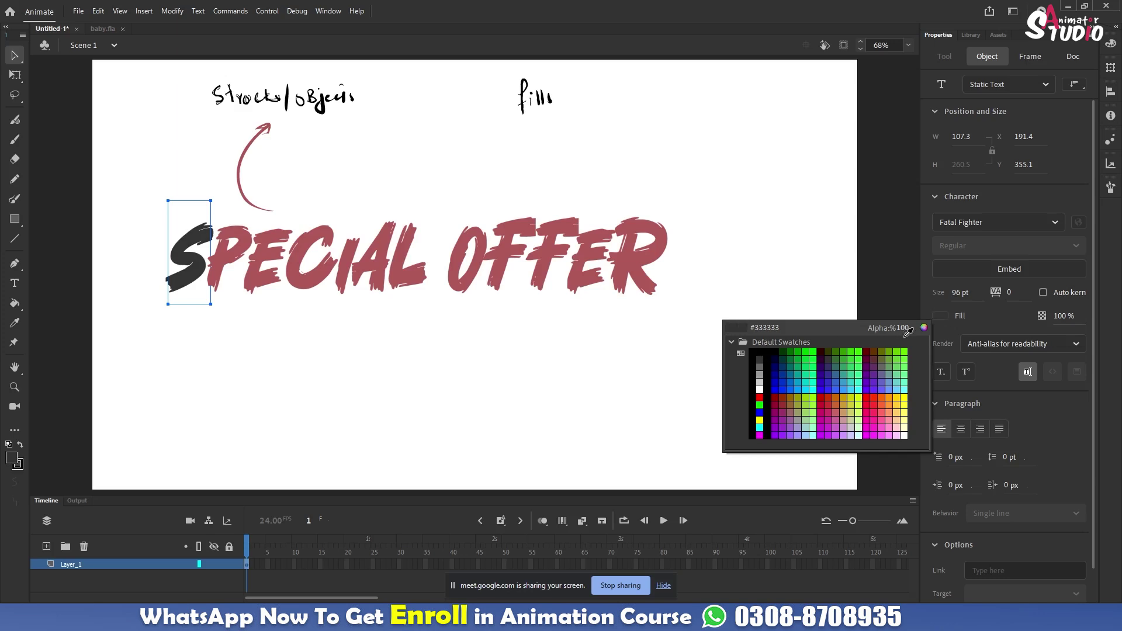
{"action": "left_click", "coordinate": [767, 352]}
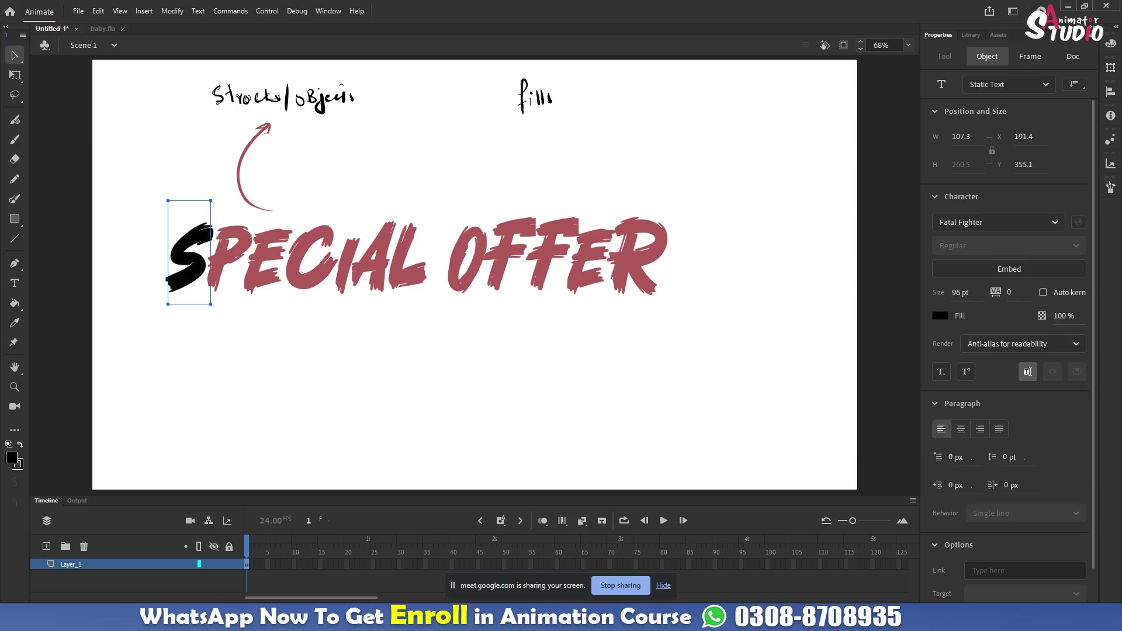
- Switch to the Google Meet call in the browser to check the participants, and return to Animate
{"action": "key", "text": "alt+Tab"}
{"action": "left_click", "coordinate": [53, 10]}
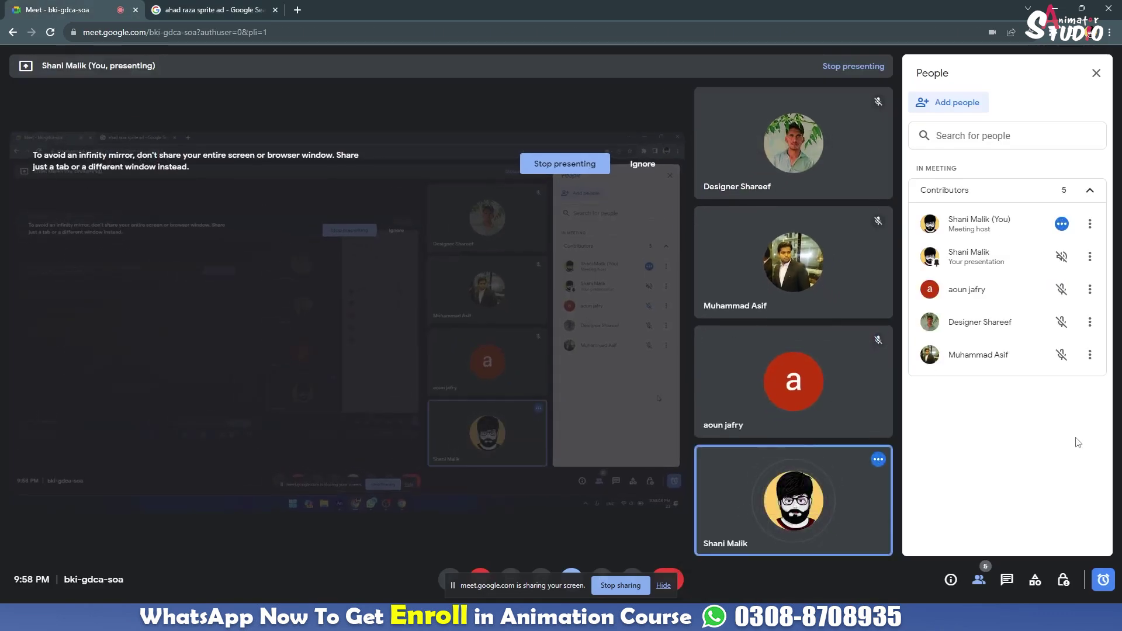
{"action": "mouse_move", "coordinate": [575, 622]}
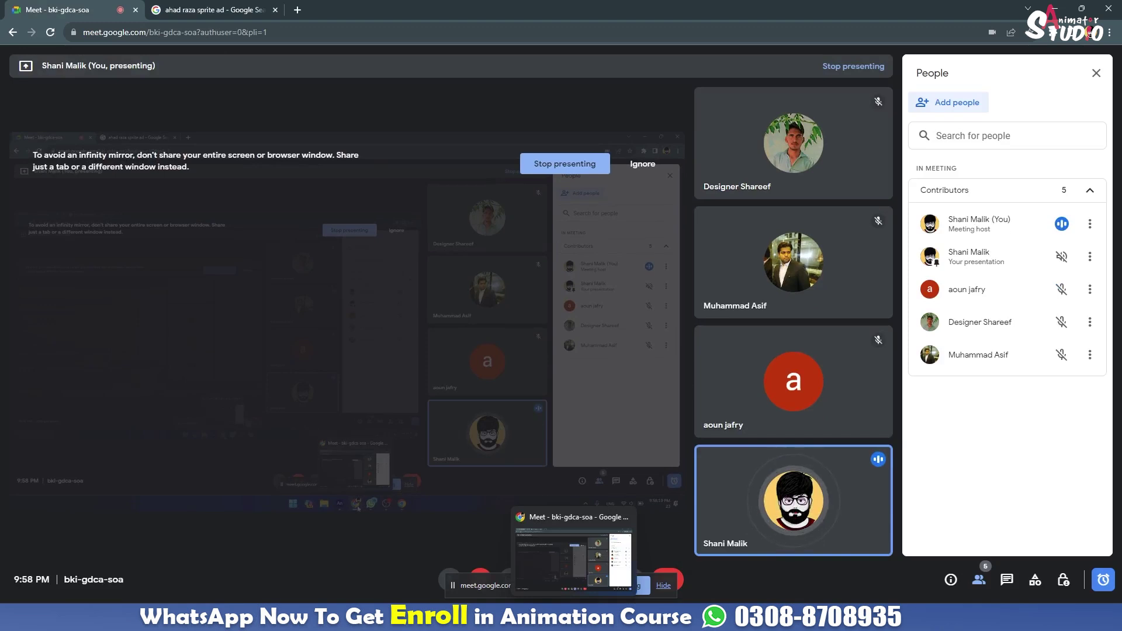
{"action": "left_click", "coordinate": [576, 622]}
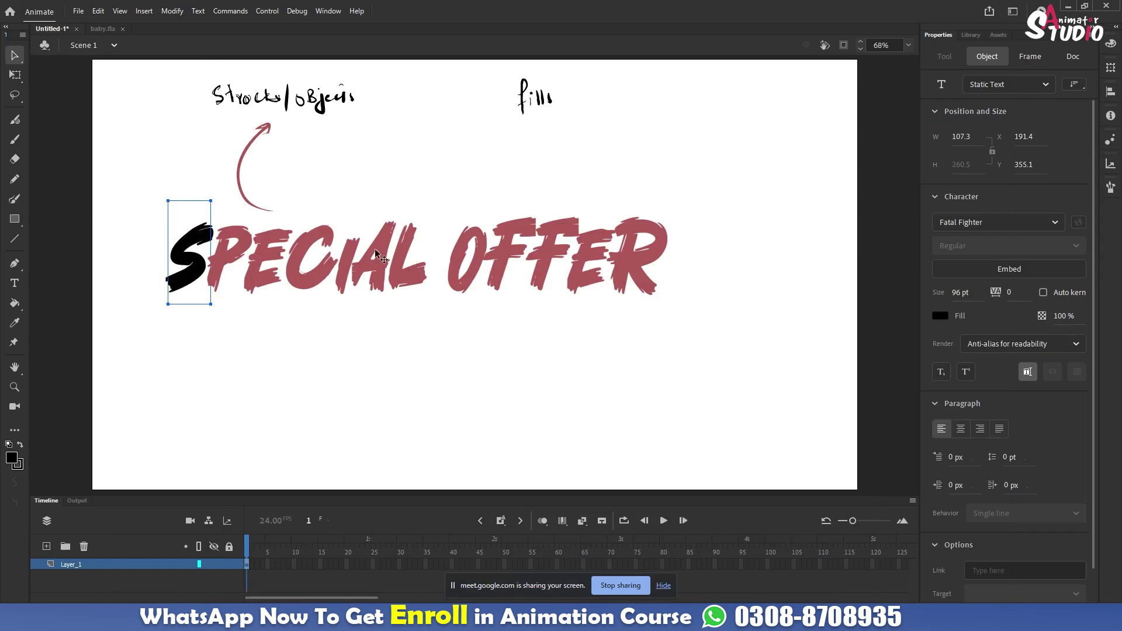
- Break apart the five letters of OFFER into fills and check them by selecting the word
{"action": "left_click", "coordinate": [402, 268]}
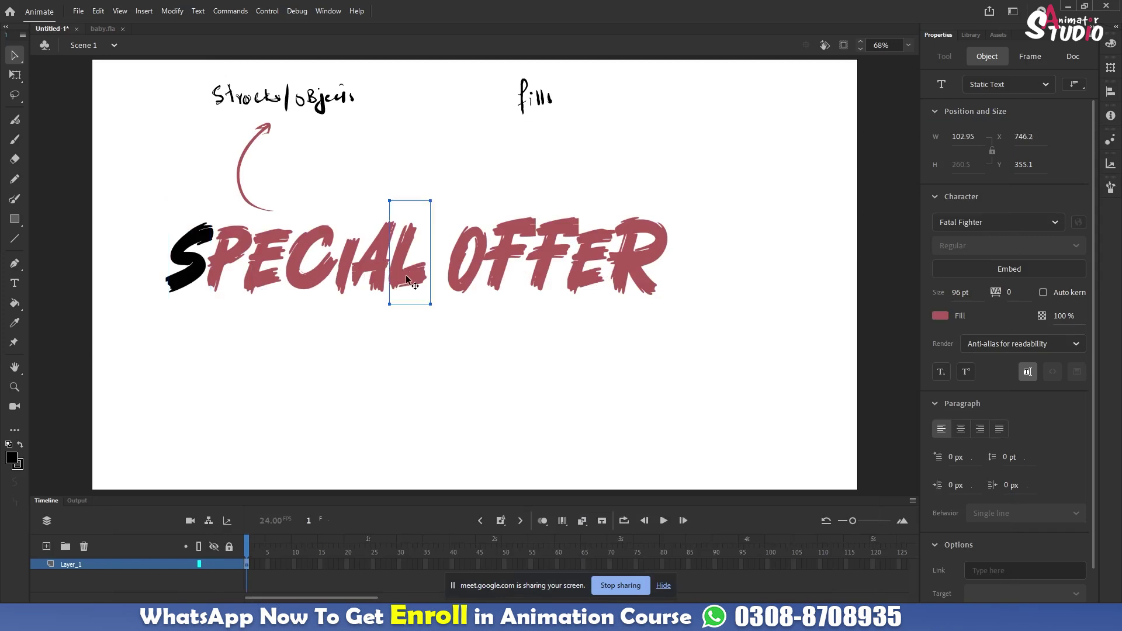
{"action": "left_click_drag", "start_coordinate": [447, 197], "coordinate": [677, 317]}
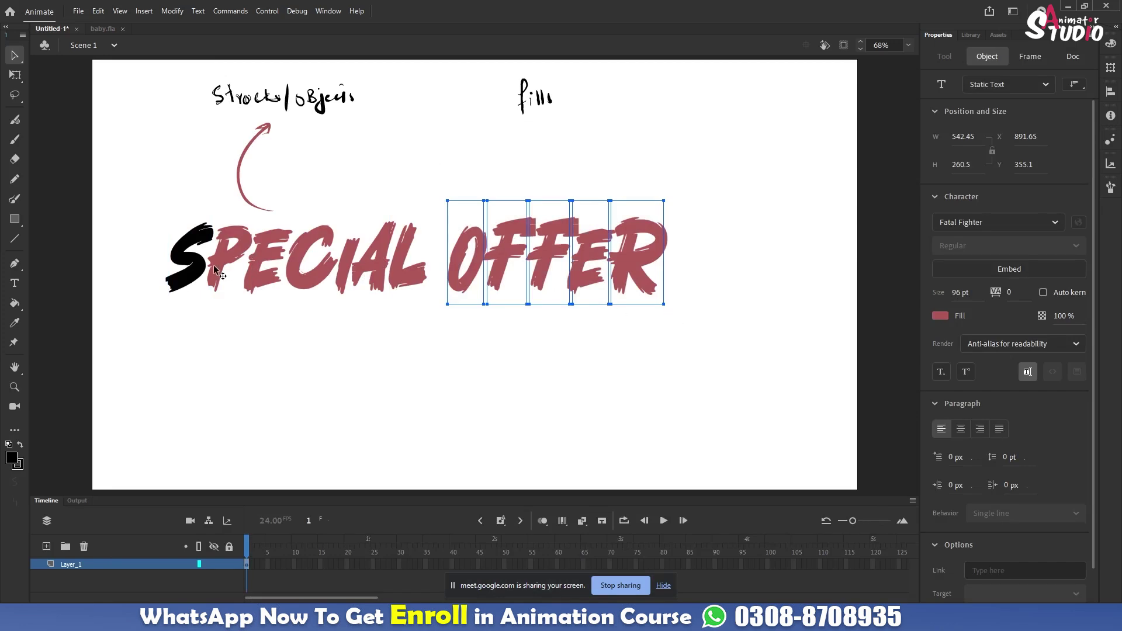
{"action": "key", "text": "ctrl+b"}
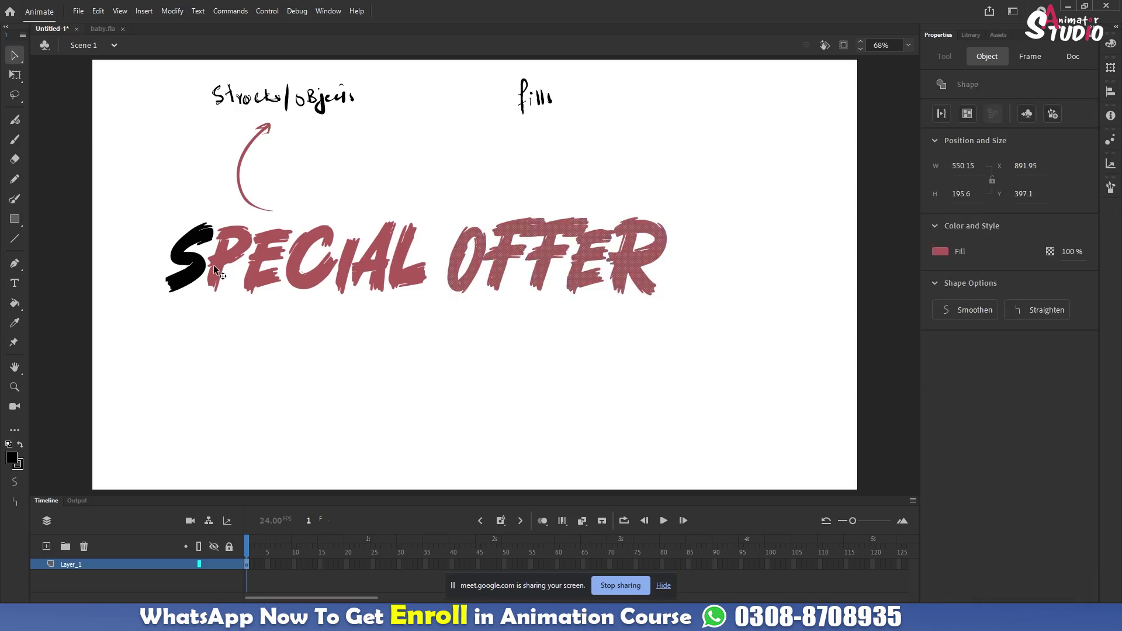
{"action": "left_click", "coordinate": [437, 247]}
{"action": "left_click_drag", "start_coordinate": [441, 195], "coordinate": [702, 325]}
{"action": "left_click", "coordinate": [672, 356]}
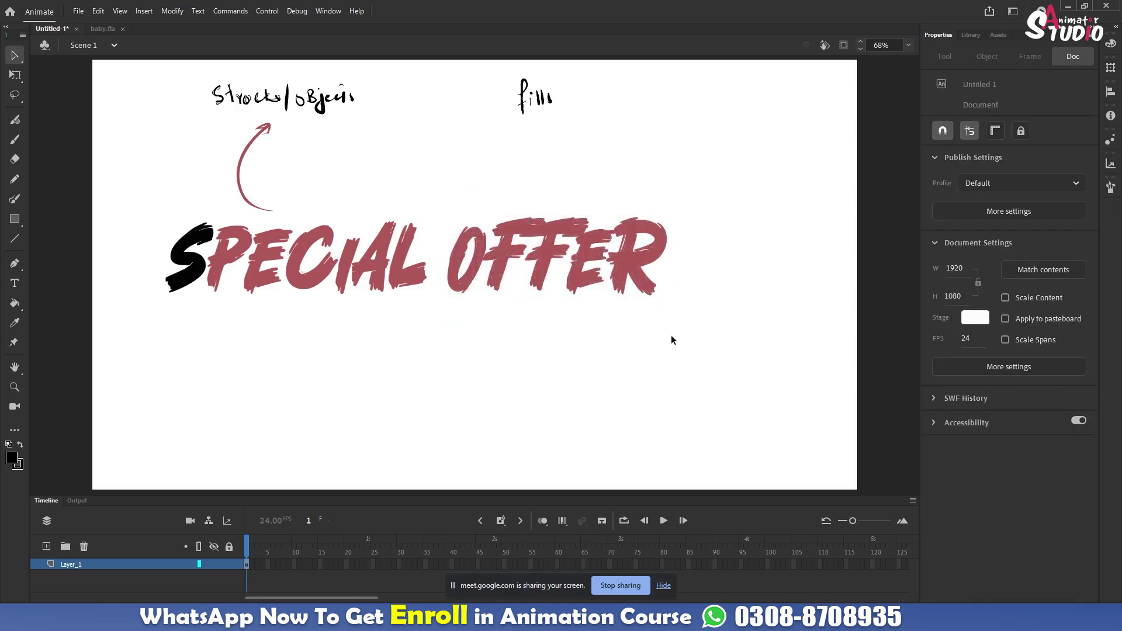
- Draw a curved black arrow with the Classic Brush from OFFER up to the "fills" label
{"action": "left_click", "coordinate": [17, 141]}
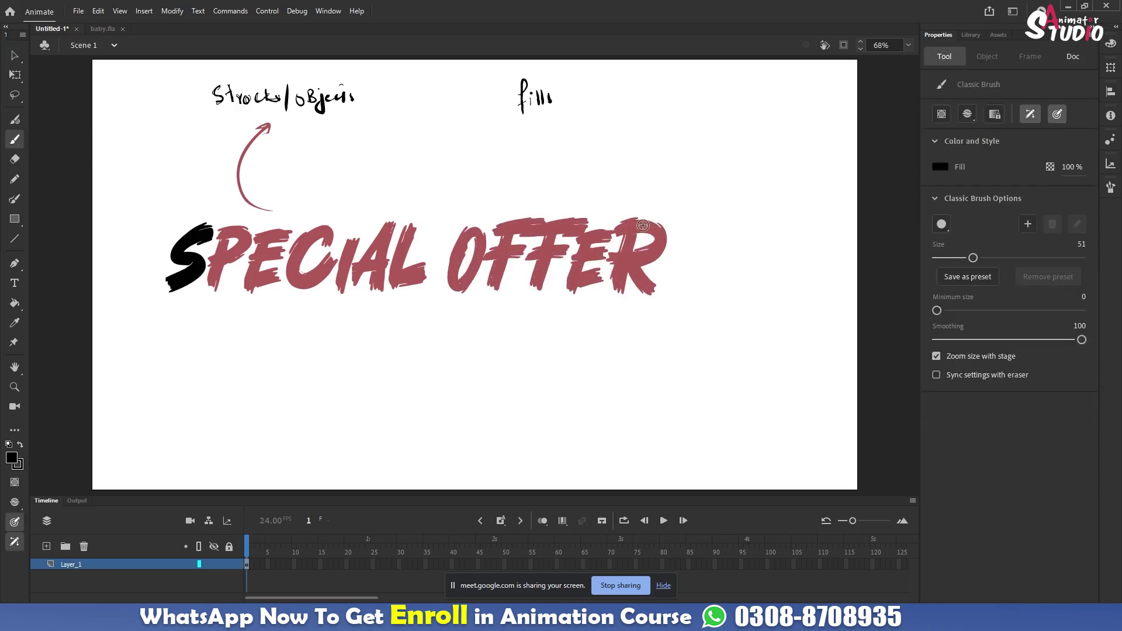
{"action": "mouse_move", "coordinate": [602, 209]}
{"action": "left_mouse_down"}
{"action": "mouse_move", "coordinate": [615, 134]}
{"action": "mouse_move", "coordinate": [579, 111]}
{"action": "left_mouse_up"}
{"action": "left_click", "coordinate": [14, 61]}
- Select all letters of SPECIAL and move them together down the stage, below OFFER's baseline
{"action": "left_click_drag", "start_coordinate": [134, 202], "coordinate": [433, 359]}
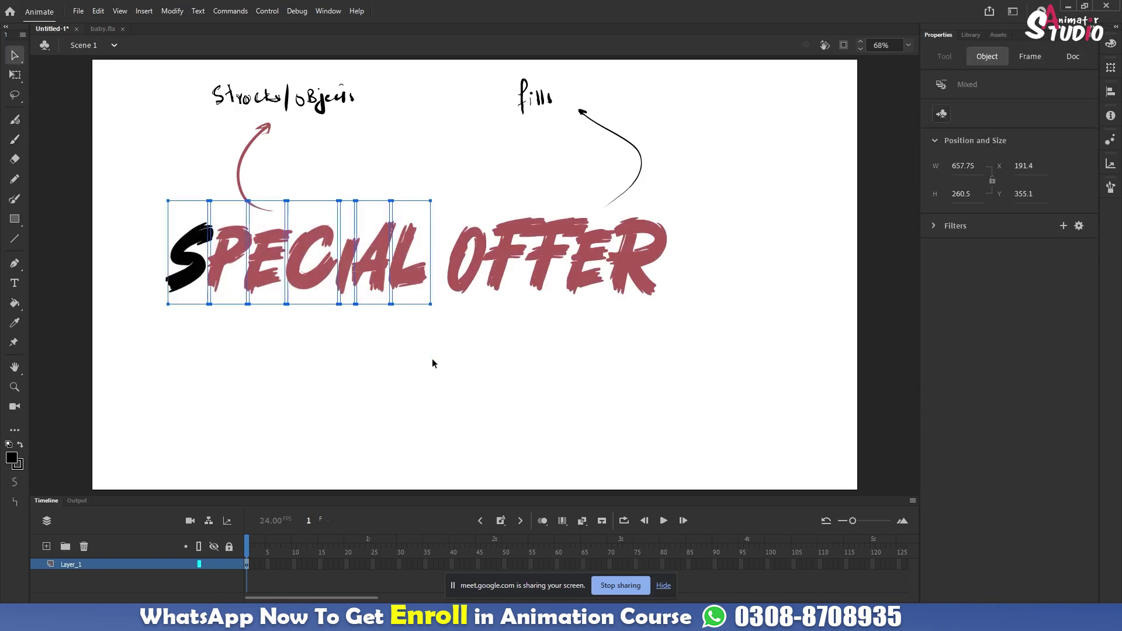
{"action": "left_click", "coordinate": [406, 357]}
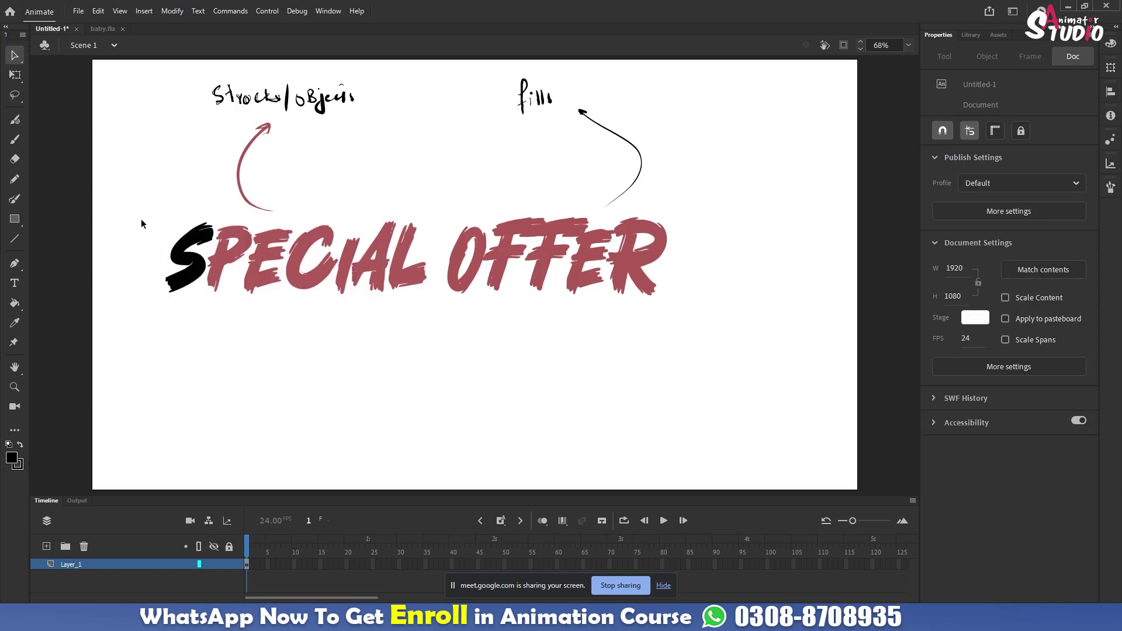
{"action": "left_click_drag", "start_coordinate": [443, 348], "coordinate": [135, 225]}
{"action": "left_click_drag", "start_coordinate": [307, 279], "coordinate": [303, 337]}
{"action": "left_click_drag", "start_coordinate": [709, 348], "coordinate": [449, 232]}
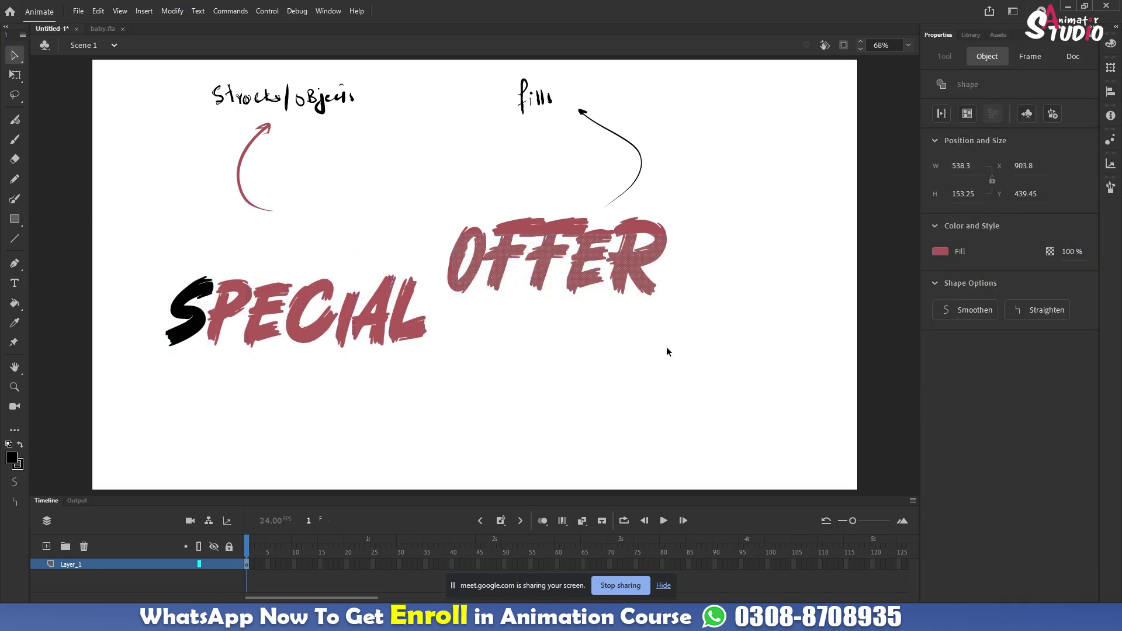
{"action": "left_click", "coordinate": [623, 351]}
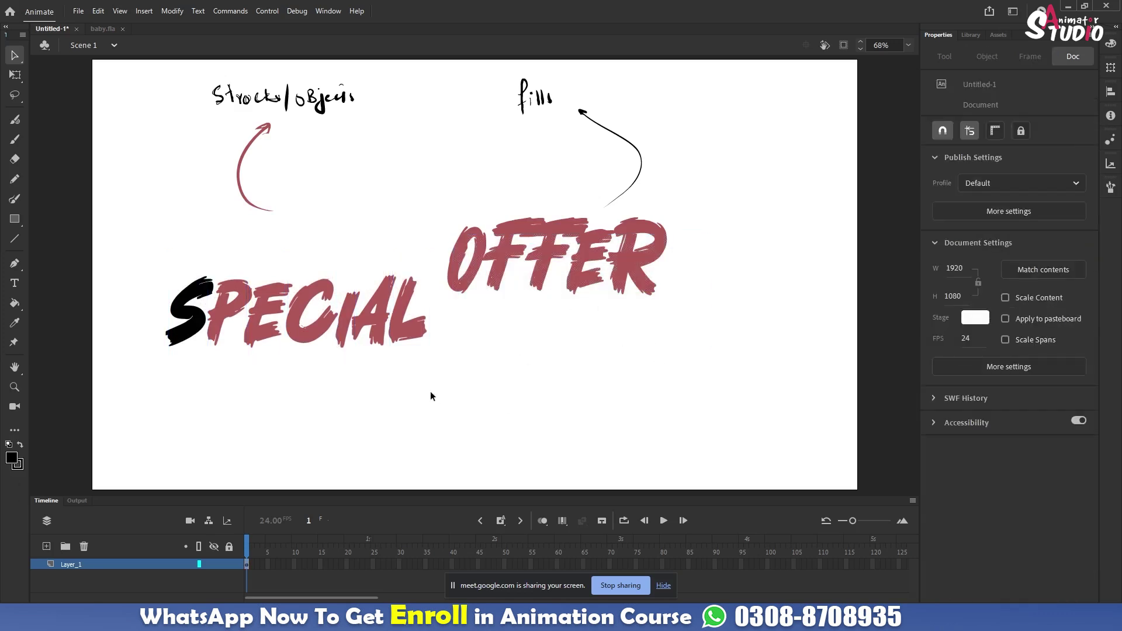
{"action": "left_click_drag", "start_coordinate": [428, 384], "coordinate": [139, 317]}
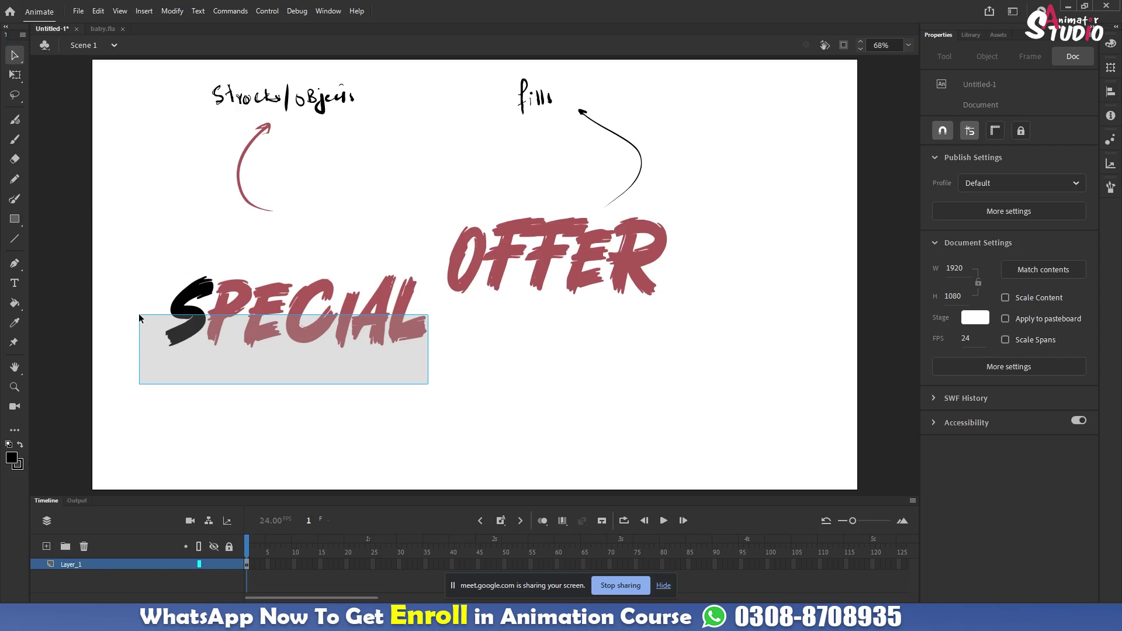
{"action": "left_click_drag", "start_coordinate": [140, 316], "coordinate": [139, 313]}
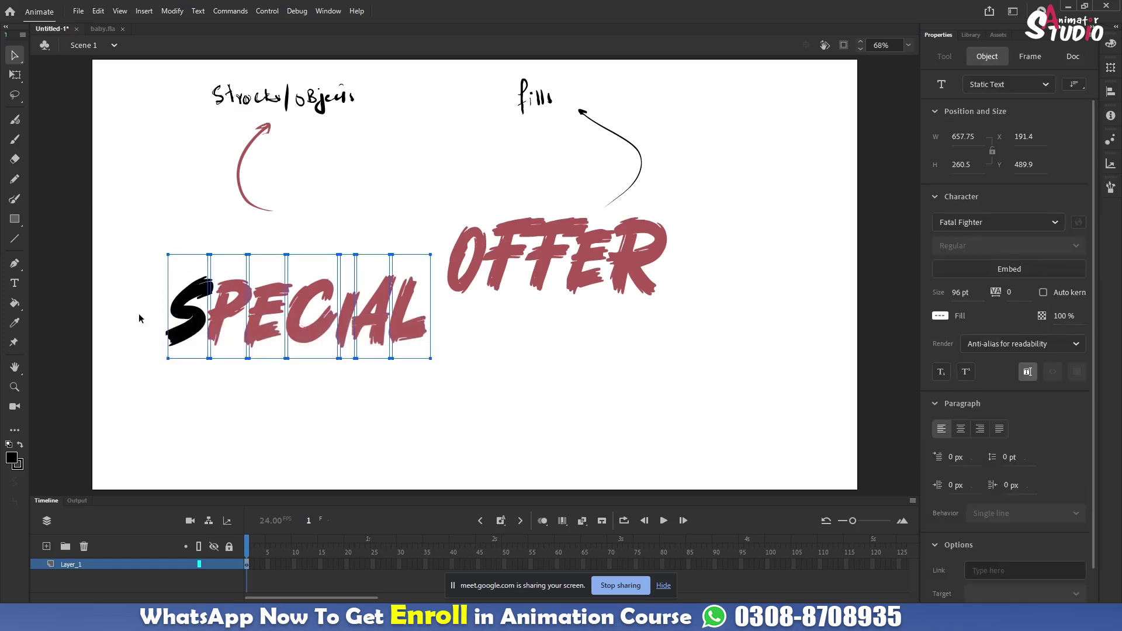
{"action": "left_click_drag", "start_coordinate": [311, 332], "coordinate": [312, 354]}
{"action": "left_click", "coordinate": [625, 348]}
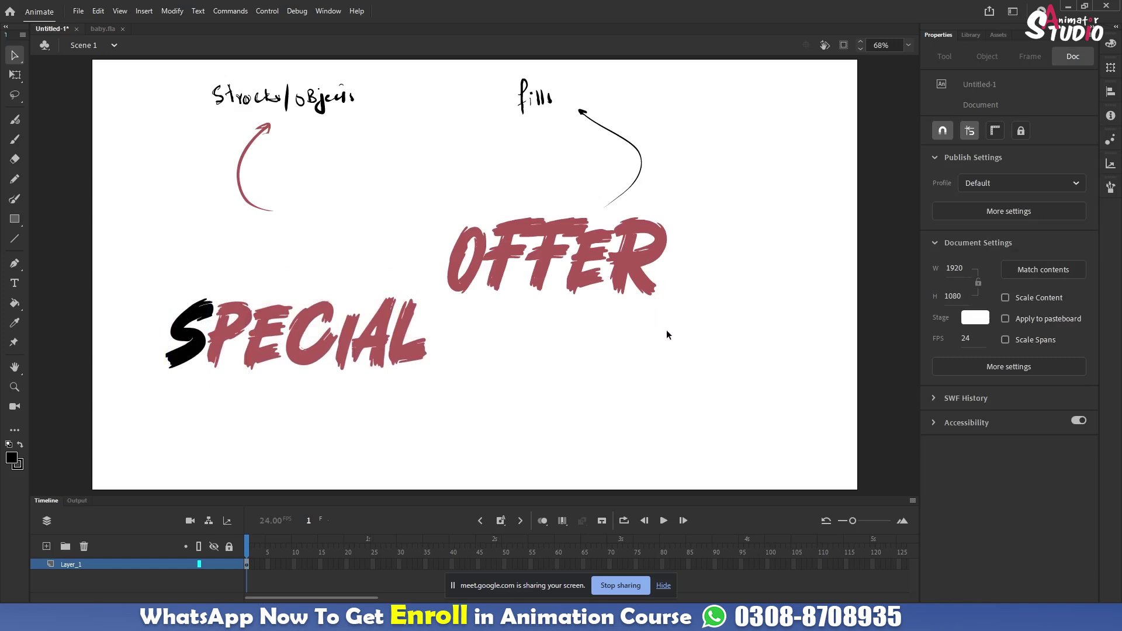
- Move only the lower half of the OFFER fills downward, and undo the move
{"action": "left_click_drag", "start_coordinate": [670, 336], "coordinate": [443, 261]}
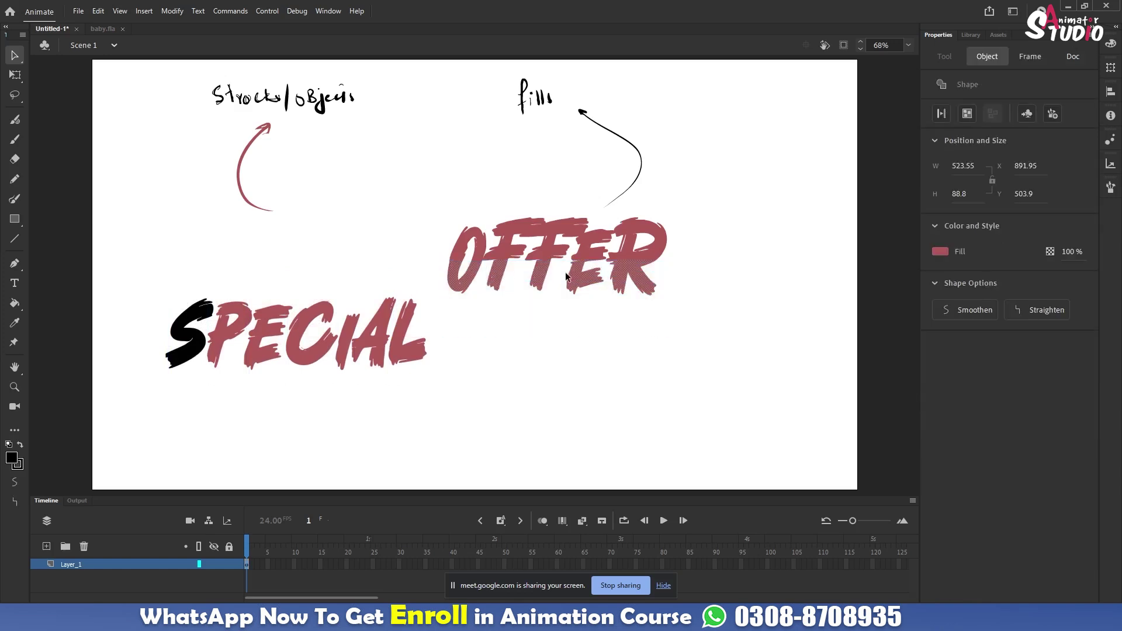
{"action": "left_click_drag", "start_coordinate": [576, 280], "coordinate": [579, 302]}
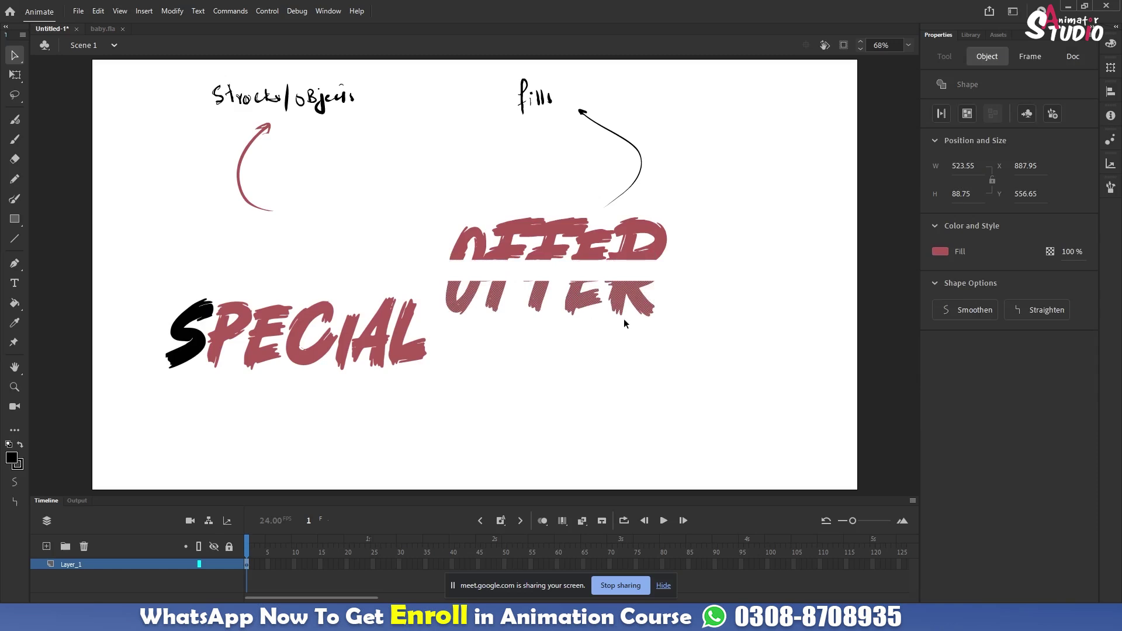
{"action": "key", "text": "ctrl+z"}
- Select the whole word OFFER and move it down level with SPECIAL
{"action": "left_click_drag", "start_coordinate": [702, 359], "coordinate": [441, 217]}
{"action": "left_click_drag", "start_coordinate": [507, 240], "coordinate": [508, 309]}
{"action": "left_click", "coordinate": [417, 234]}
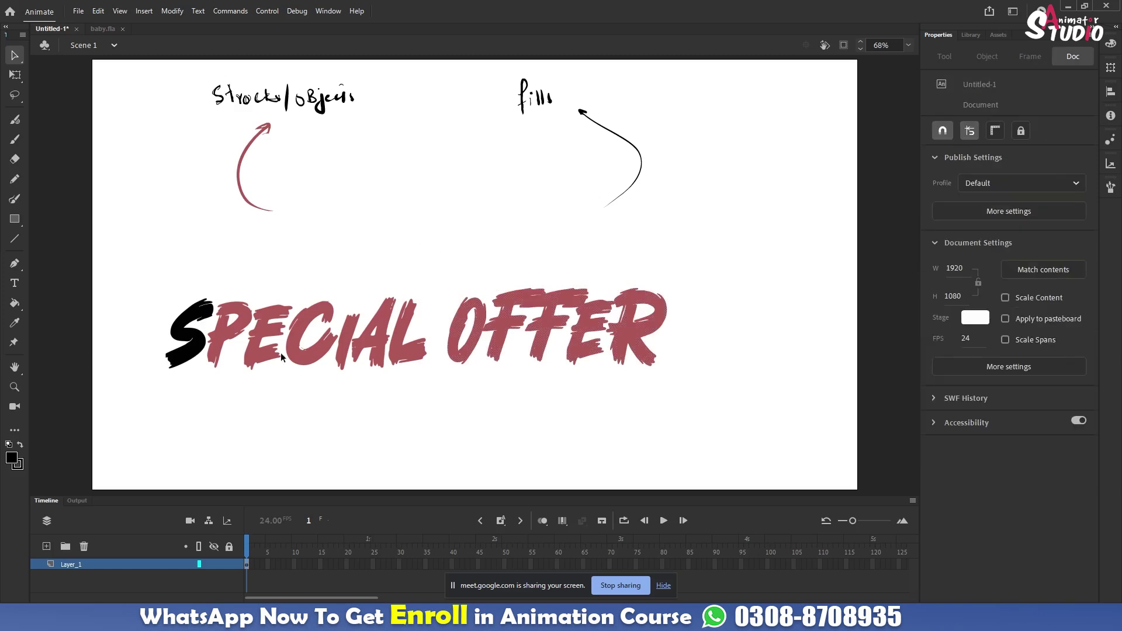
- Try to apply a linear gradient and a radial gradient to the letters of SPECIAL
{"action": "left_click_drag", "start_coordinate": [129, 265], "coordinate": [432, 419]}
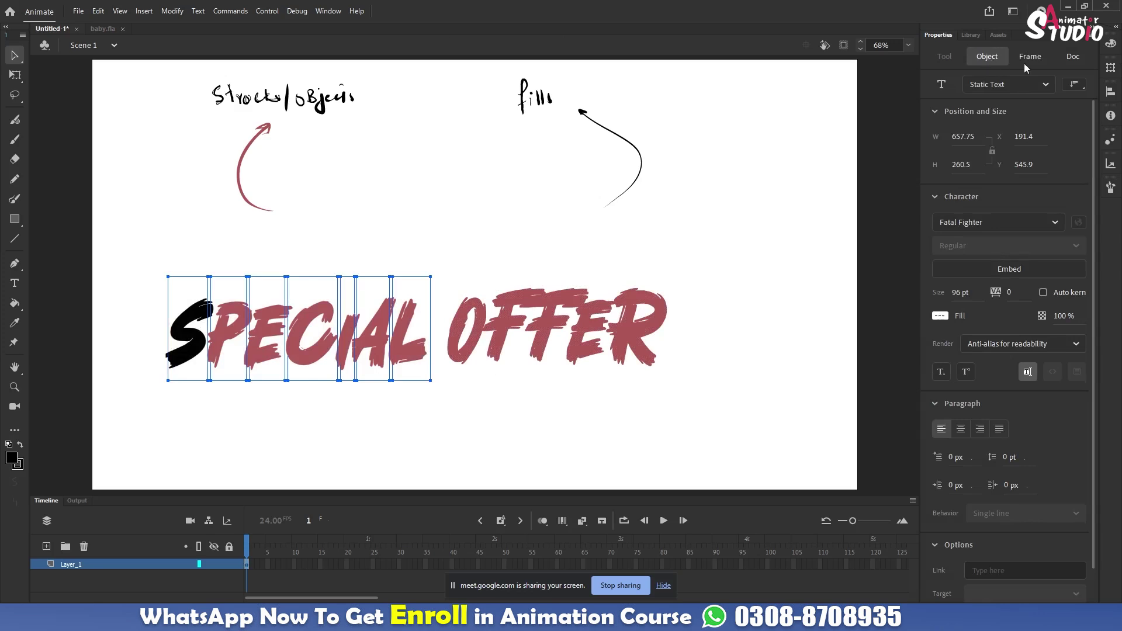
{"action": "left_click", "coordinate": [1119, 48]}
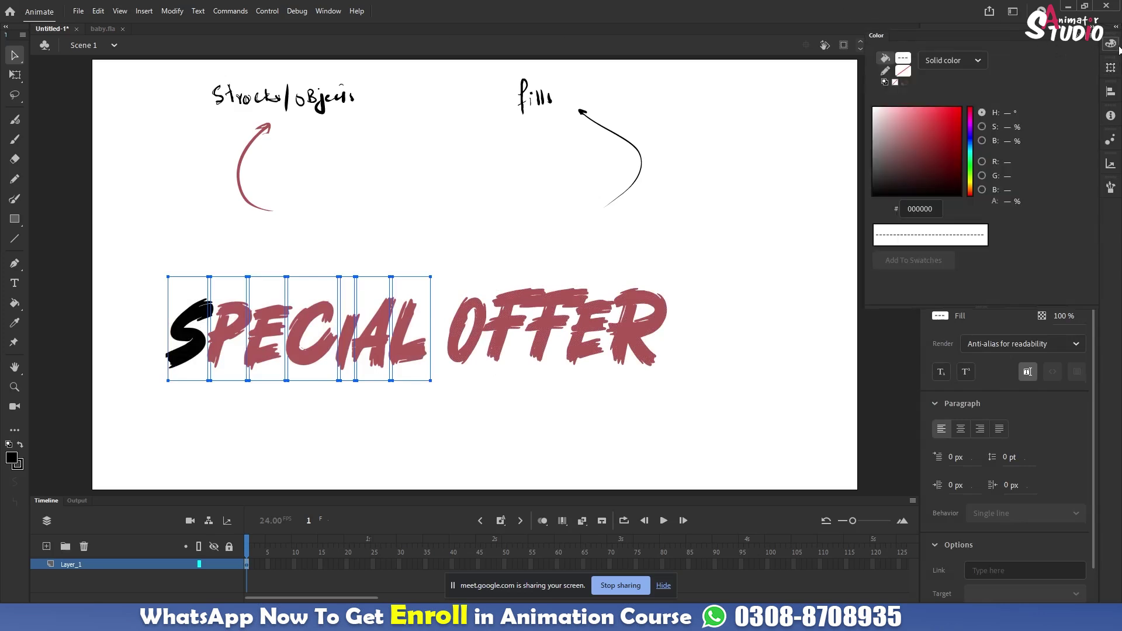
{"action": "left_click", "coordinate": [980, 59]}
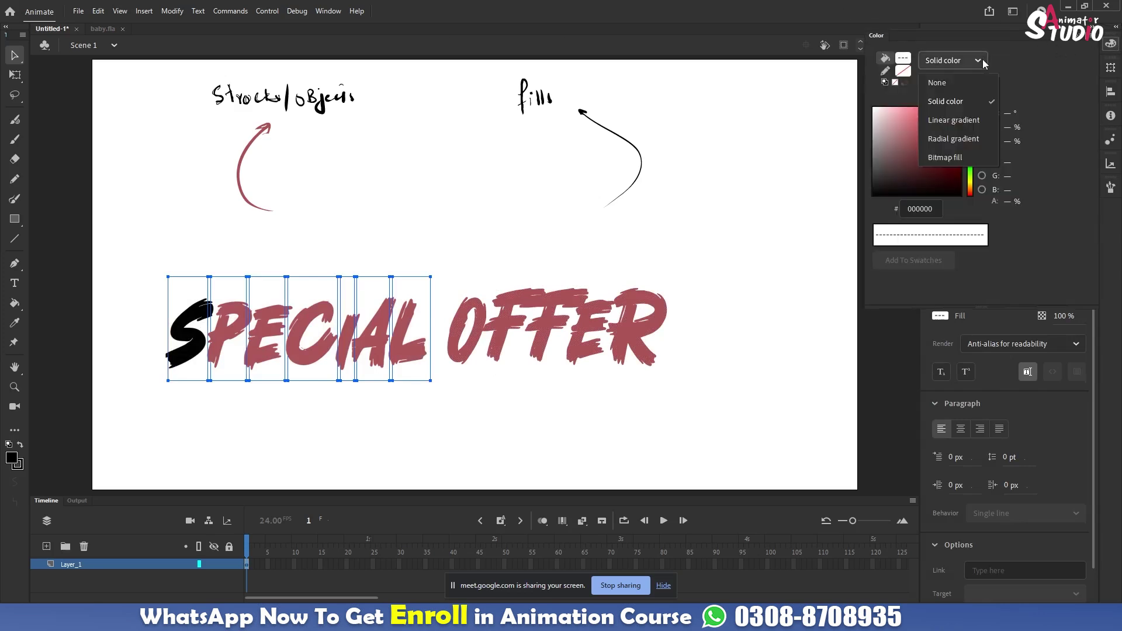
{"action": "left_click", "coordinate": [960, 121]}
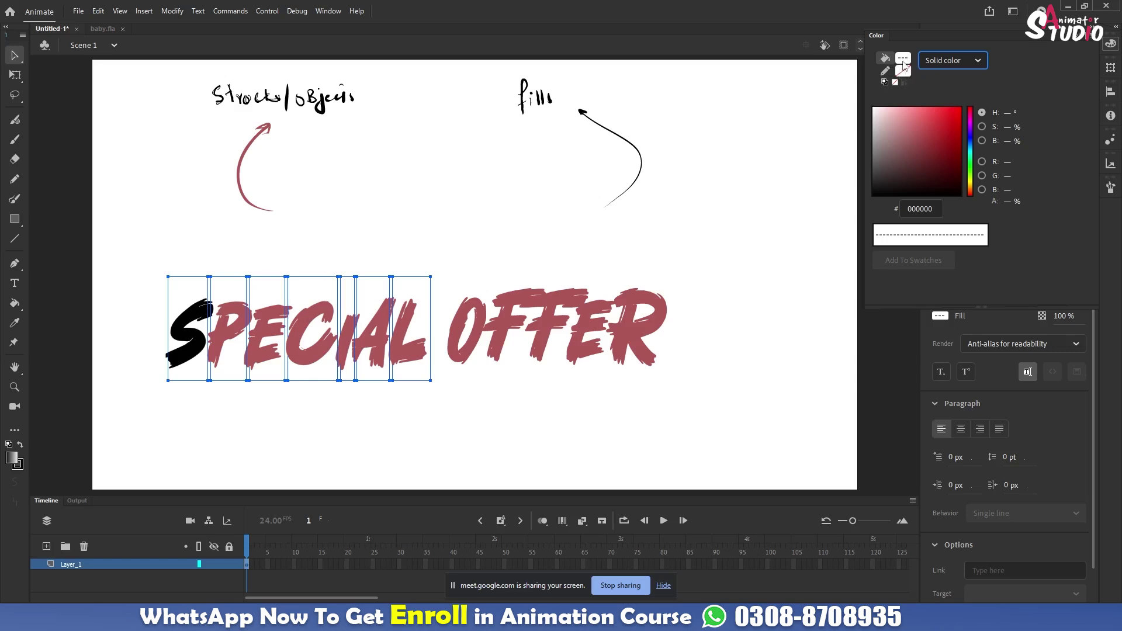
{"action": "left_click", "coordinate": [976, 65]}
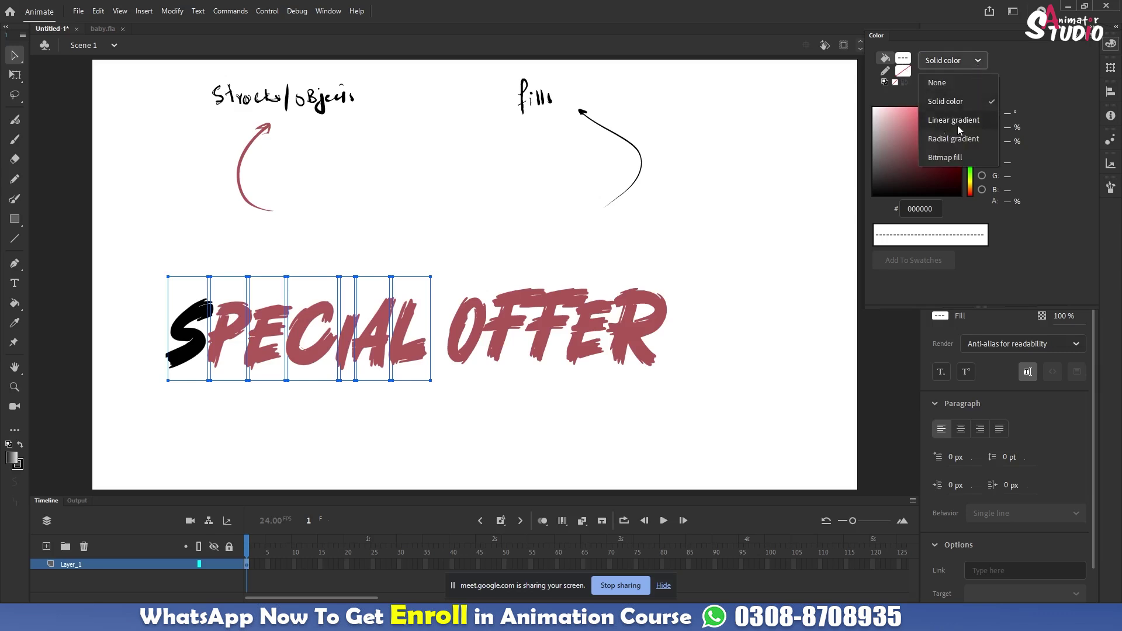
{"action": "left_click", "coordinate": [959, 101]}
{"action": "left_click", "coordinate": [968, 65]}
{"action": "left_click", "coordinate": [954, 139]}
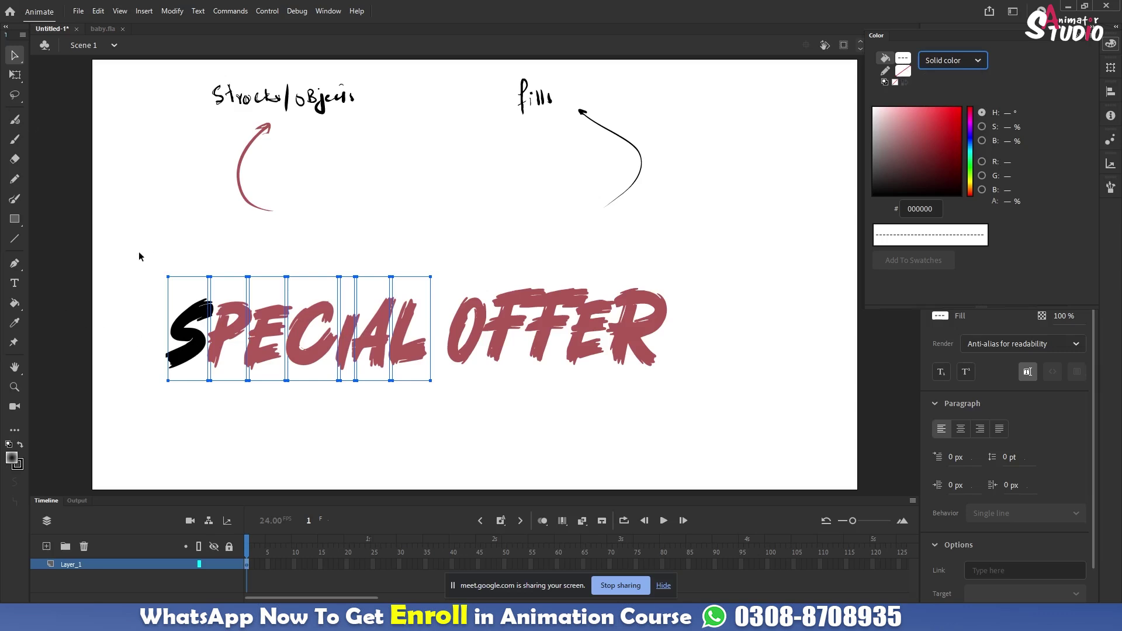
- Write "Grad" beside the black arrow with the Classic Brush, and set the fill type to Solid color
{"action": "left_click", "coordinate": [15, 143]}
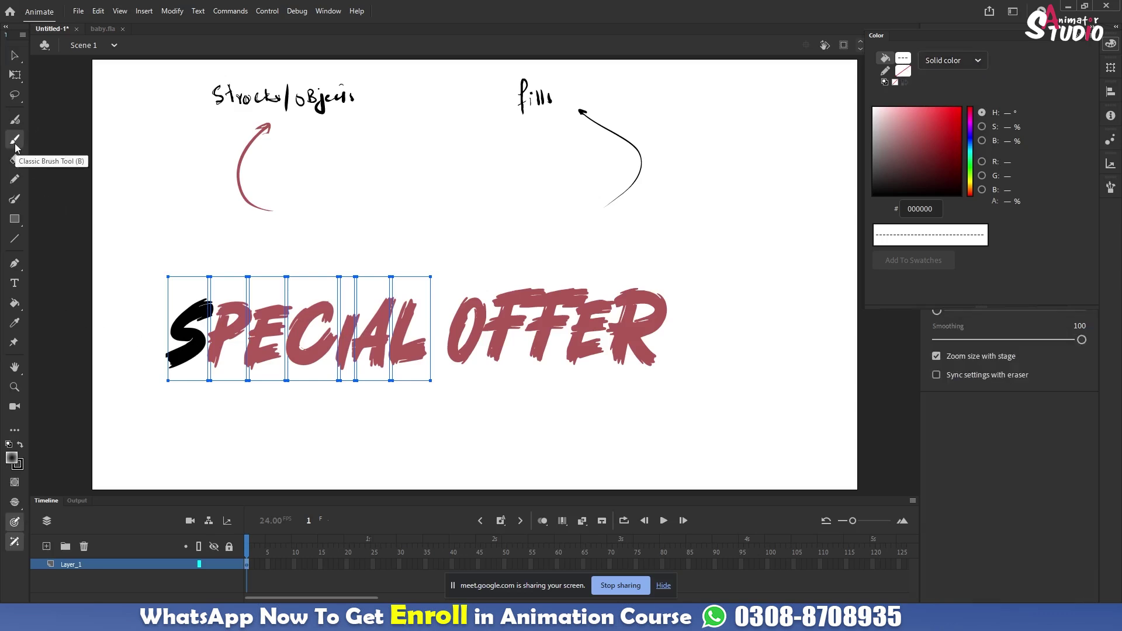
{"action": "left_click_drag", "start_coordinate": [653, 158], "coordinate": [697, 167]}
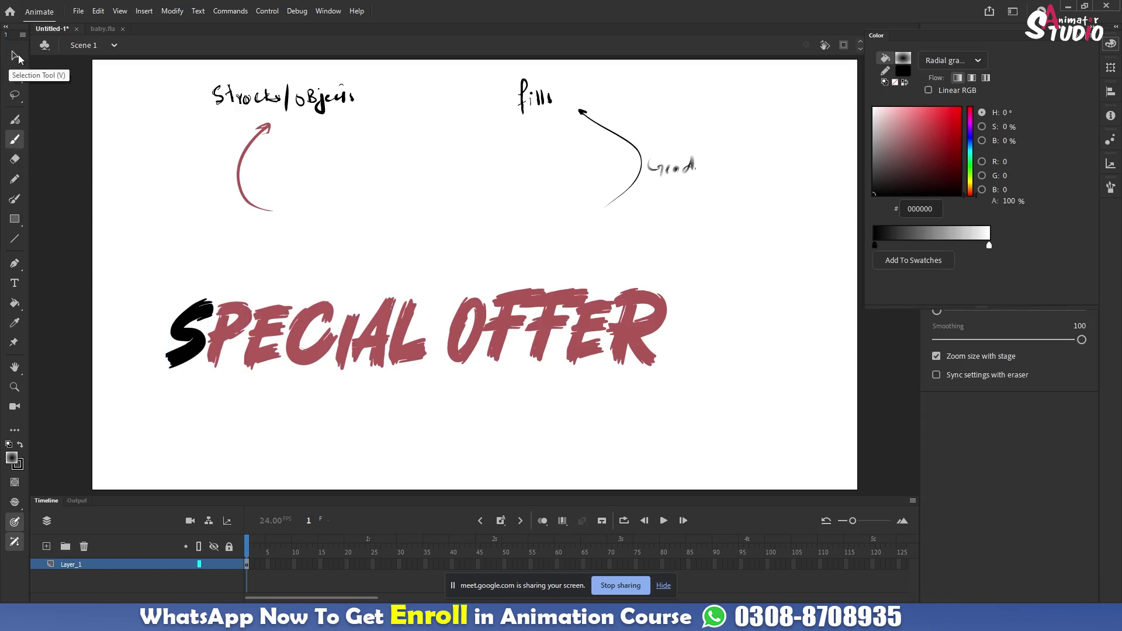
{"action": "left_click", "coordinate": [974, 61]}
{"action": "left_click", "coordinate": [959, 98]}
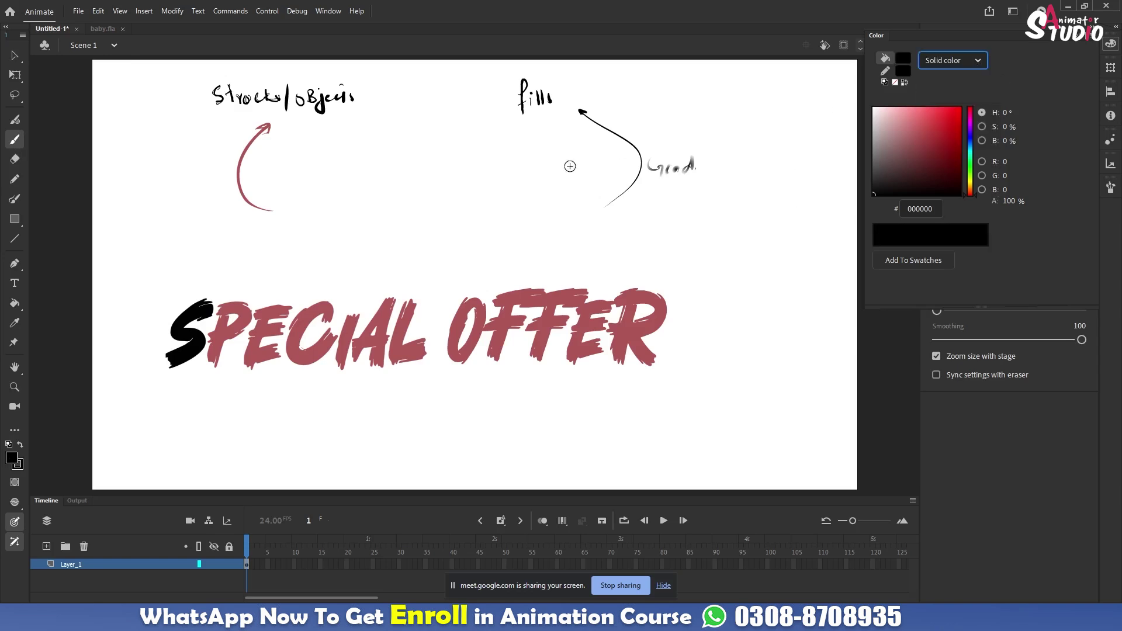
- Delete the faded handwriting beside the black arrow
{"action": "left_click", "coordinate": [15, 56]}
{"action": "left_click_drag", "start_coordinate": [728, 200], "coordinate": [644, 142]}
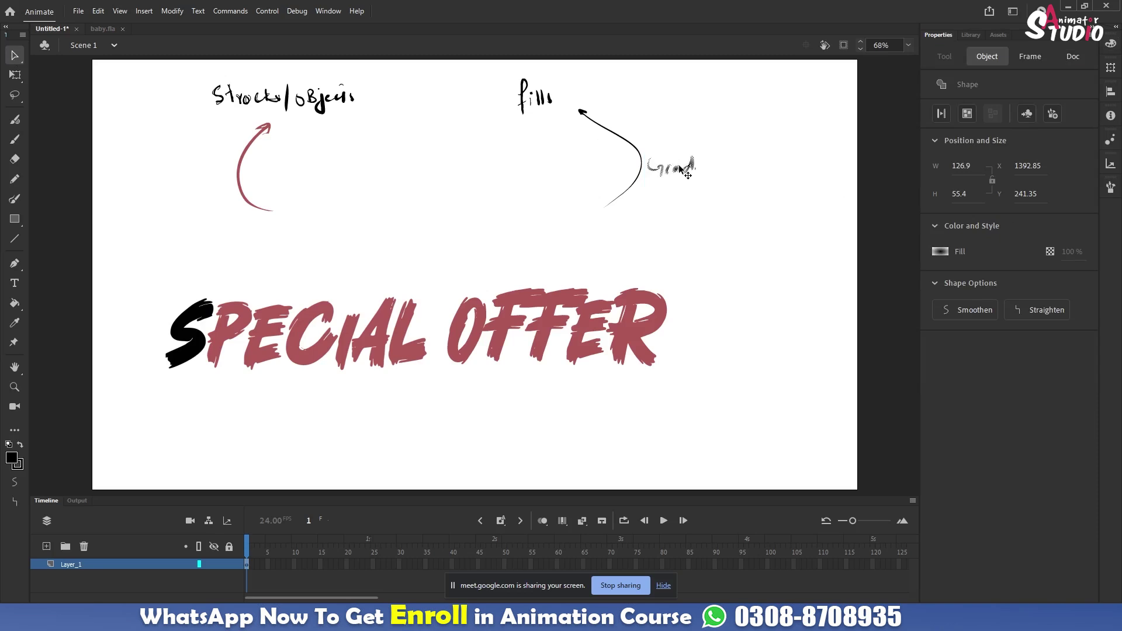
{"action": "key", "text": "Delete"}
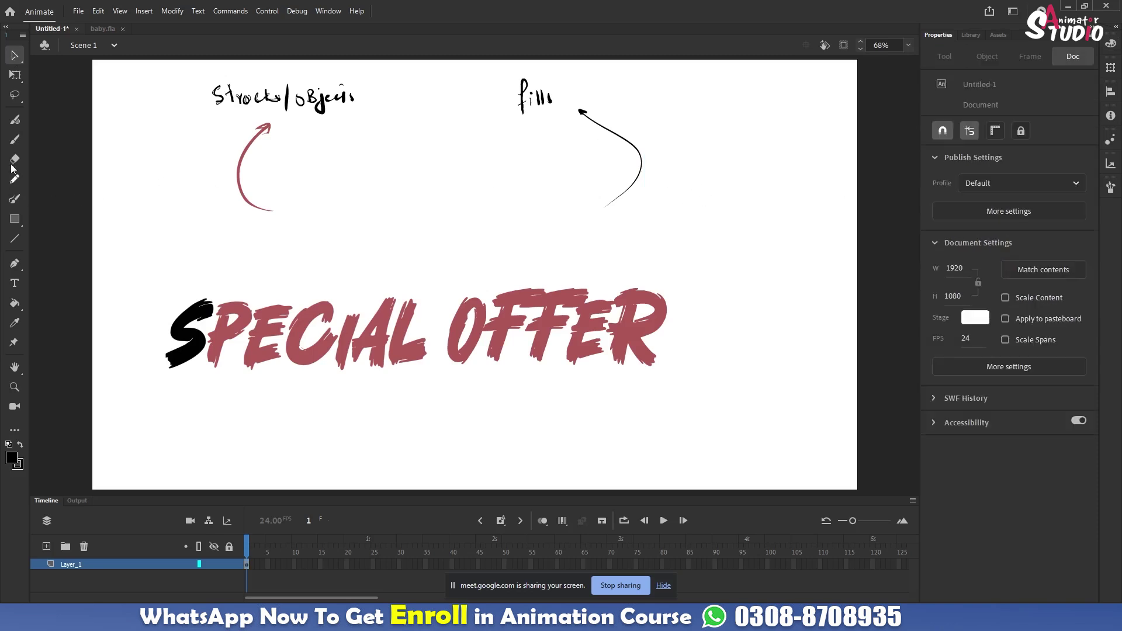
- Handwrite "Gradient is applied on fills" in black with the Classic Brush beside the arrow pointing to "fills"
{"action": "left_click", "coordinate": [14, 139]}
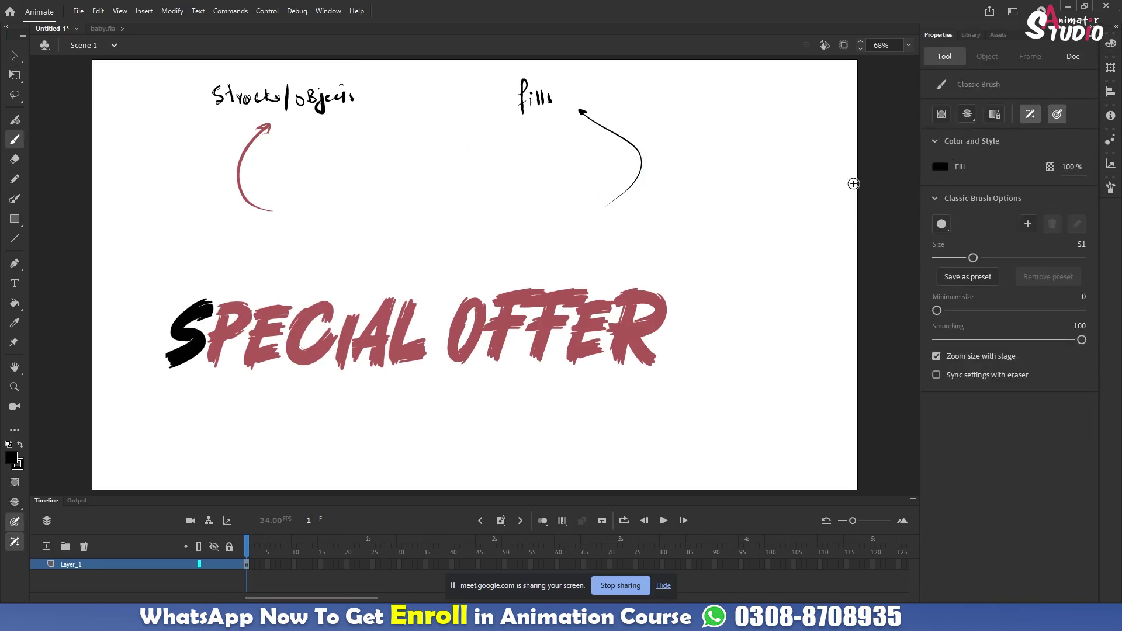
{"action": "mouse_move", "coordinate": [656, 170]}
{"action": "left_mouse_down"}
{"action": "mouse_move", "coordinate": [653, 184]}
{"action": "mouse_move", "coordinate": [677, 189]}
{"action": "mouse_move", "coordinate": [715, 188]}
{"action": "mouse_move", "coordinate": [715, 176]}
{"action": "mouse_move", "coordinate": [728, 192]}
{"action": "mouse_move", "coordinate": [728, 175]}
{"action": "mouse_move", "coordinate": [777, 210]}
{"action": "mouse_move", "coordinate": [794, 174]}
{"action": "mouse_move", "coordinate": [809, 191]}
{"action": "mouse_move", "coordinate": [817, 176]}
{"action": "left_mouse_up"}
{"action": "left_click_drag", "start_coordinate": [722, 219], "coordinate": [741, 224]}
{"action": "left_click_drag", "start_coordinate": [766, 210], "coordinate": [760, 233]}
{"action": "left_click_drag", "start_coordinate": [769, 218], "coordinate": [781, 226]}
{"action": "left_click_drag", "start_coordinate": [787, 221], "coordinate": [790, 227]}
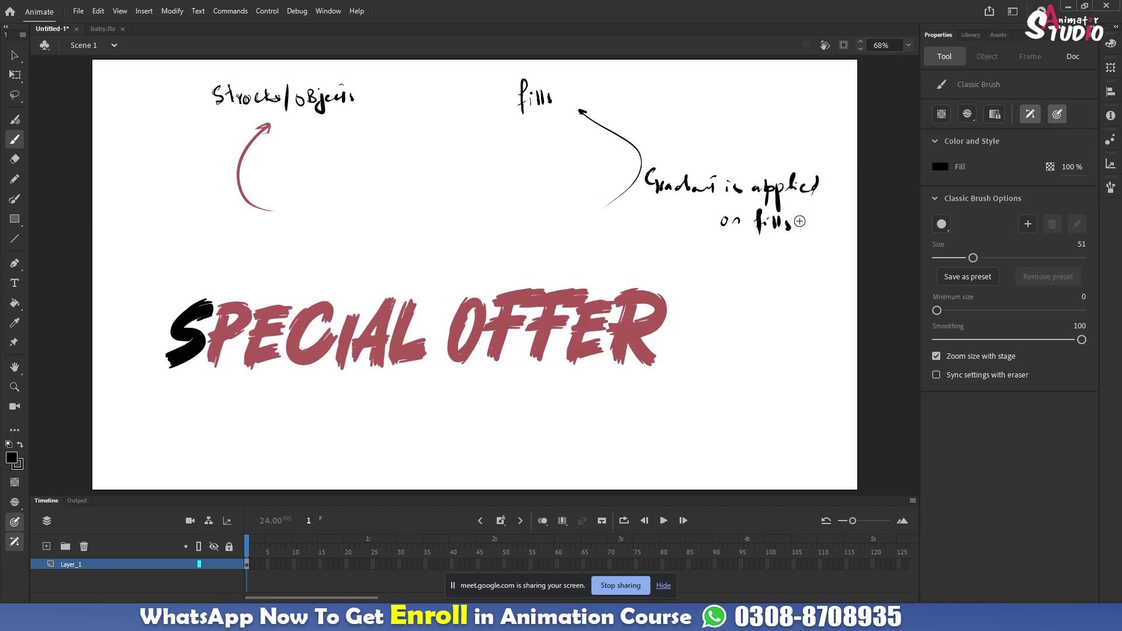
- Apply a linear gradient fill to the whole word OFFER
{"action": "left_click", "coordinate": [14, 56]}
{"action": "left_click_drag", "start_coordinate": [688, 404], "coordinate": [442, 268]}
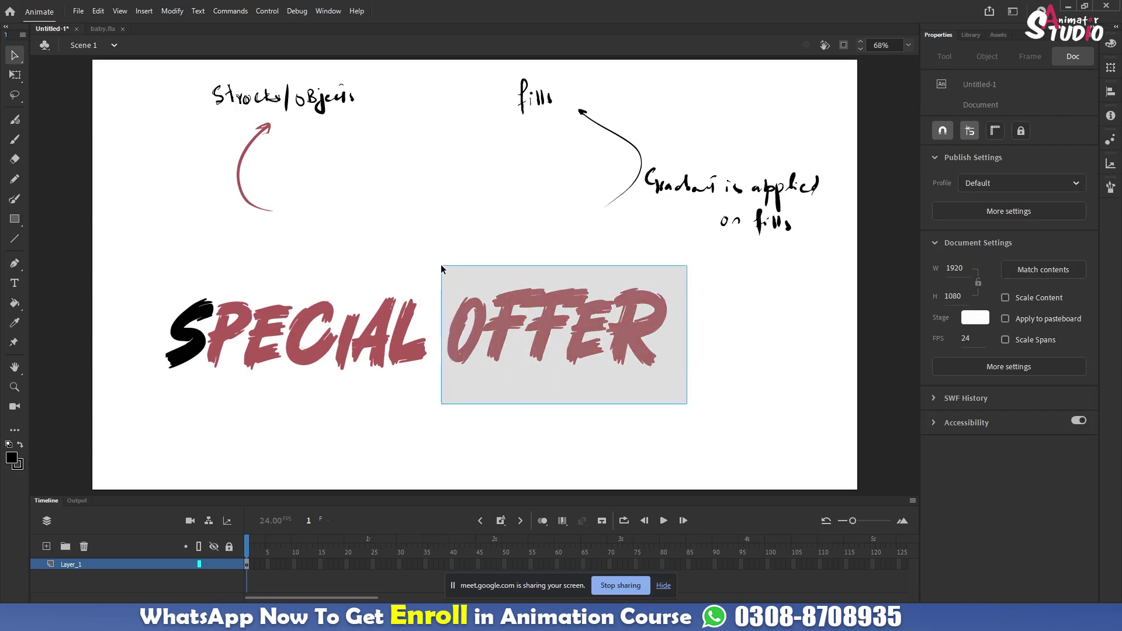
{"action": "left_click_drag", "start_coordinate": [442, 269], "coordinate": [442, 269]}
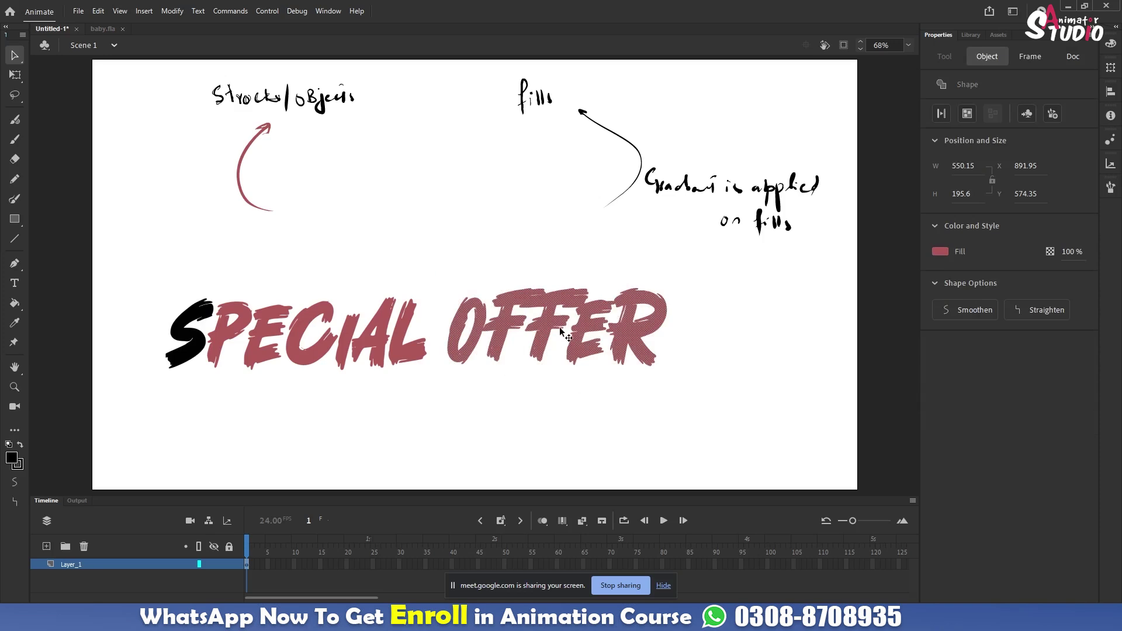
{"action": "left_click", "coordinate": [1111, 45]}
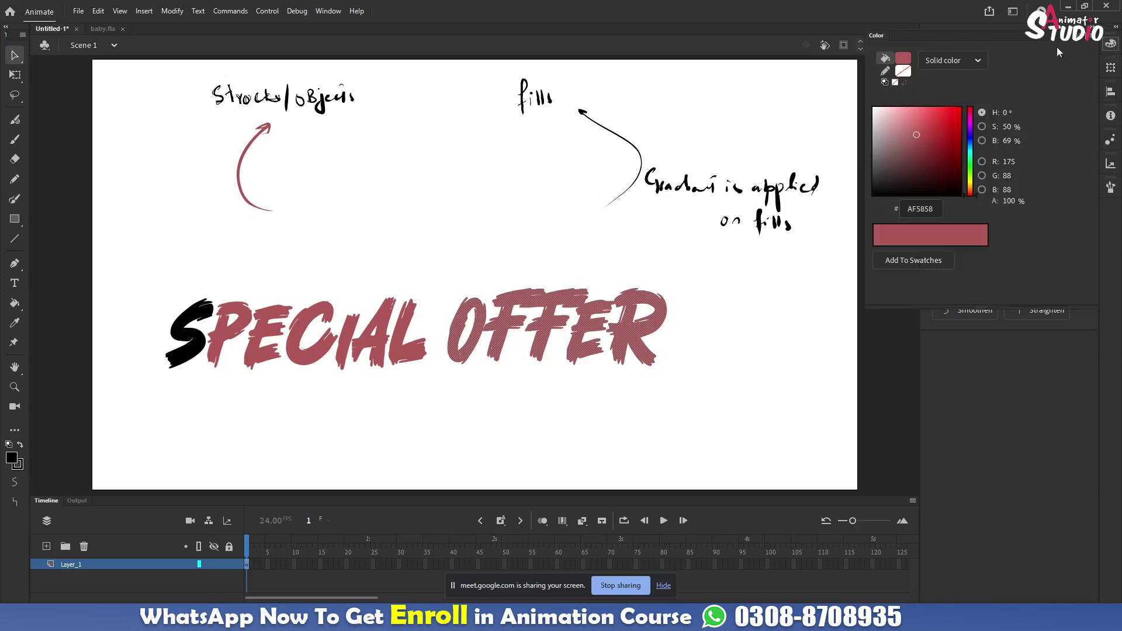
{"action": "left_click", "coordinate": [977, 63]}
{"action": "left_click", "coordinate": [954, 120]}
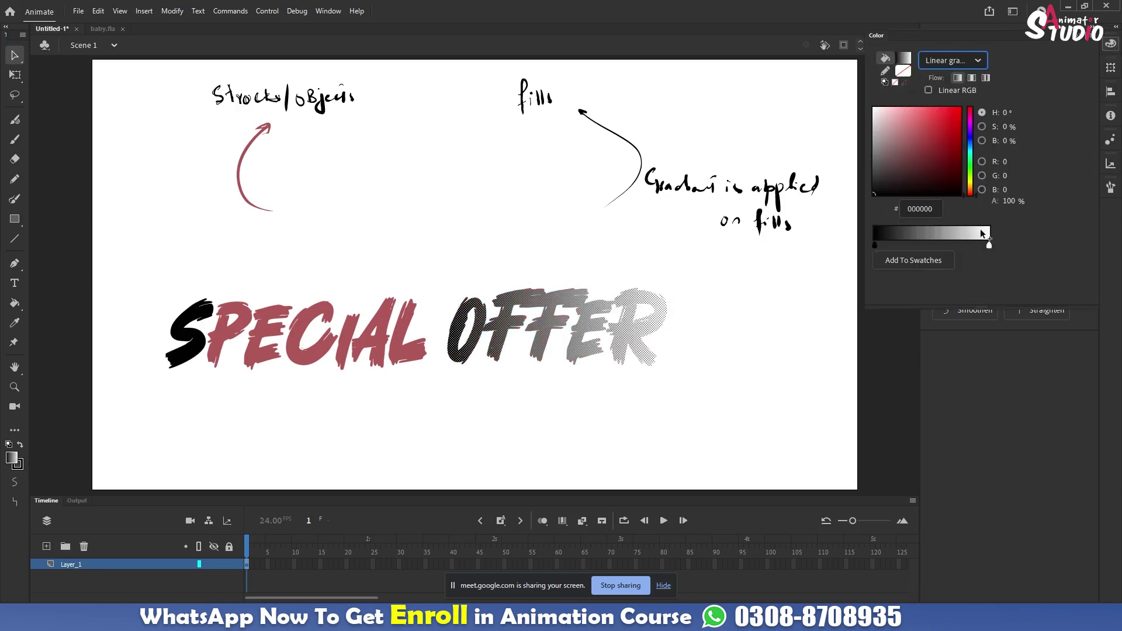
- Recolor OFFER's linear gradient, setting its end stop to golden orange and its start stop to red (B12323)
{"action": "double_click", "coordinate": [989, 246]}
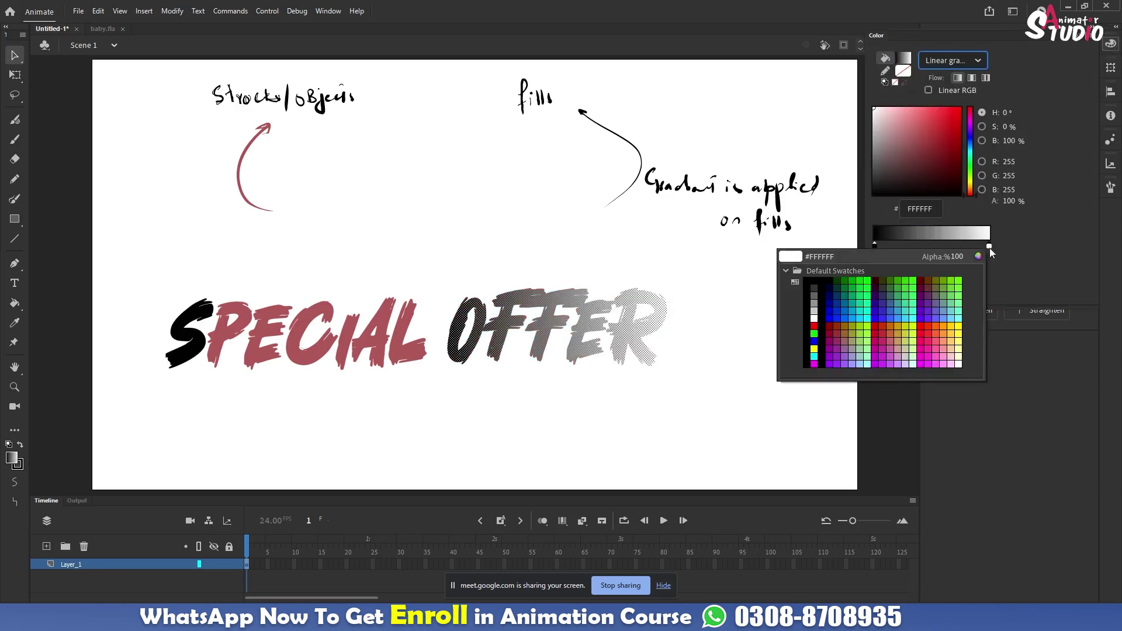
{"action": "left_click", "coordinate": [952, 340]}
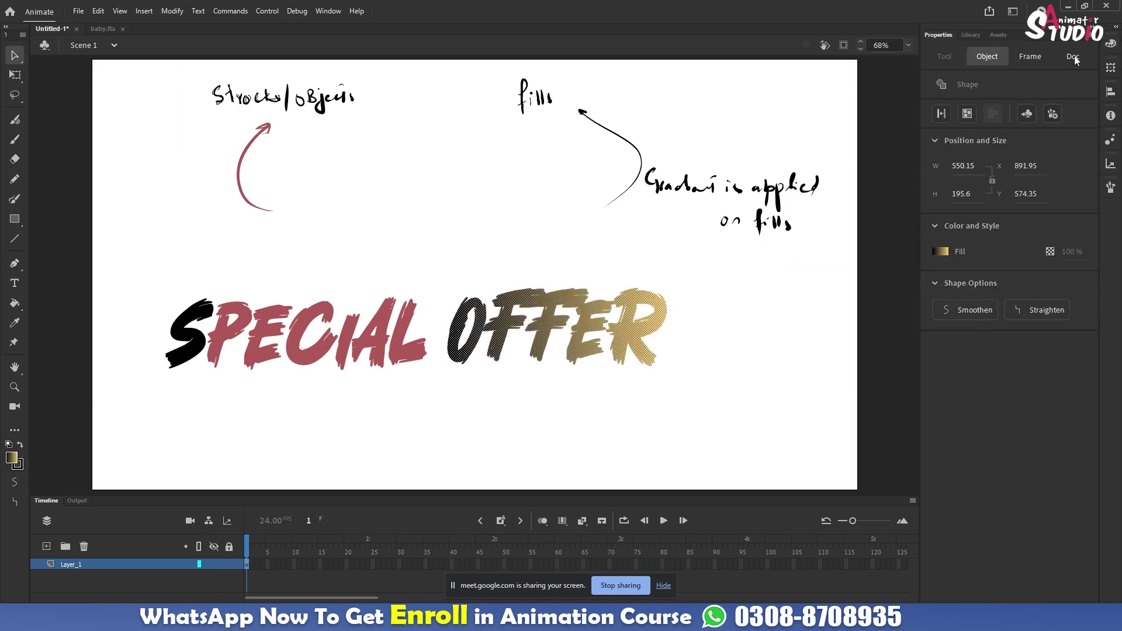
{"action": "left_click", "coordinate": [1110, 45]}
{"action": "double_click", "coordinate": [875, 245]}
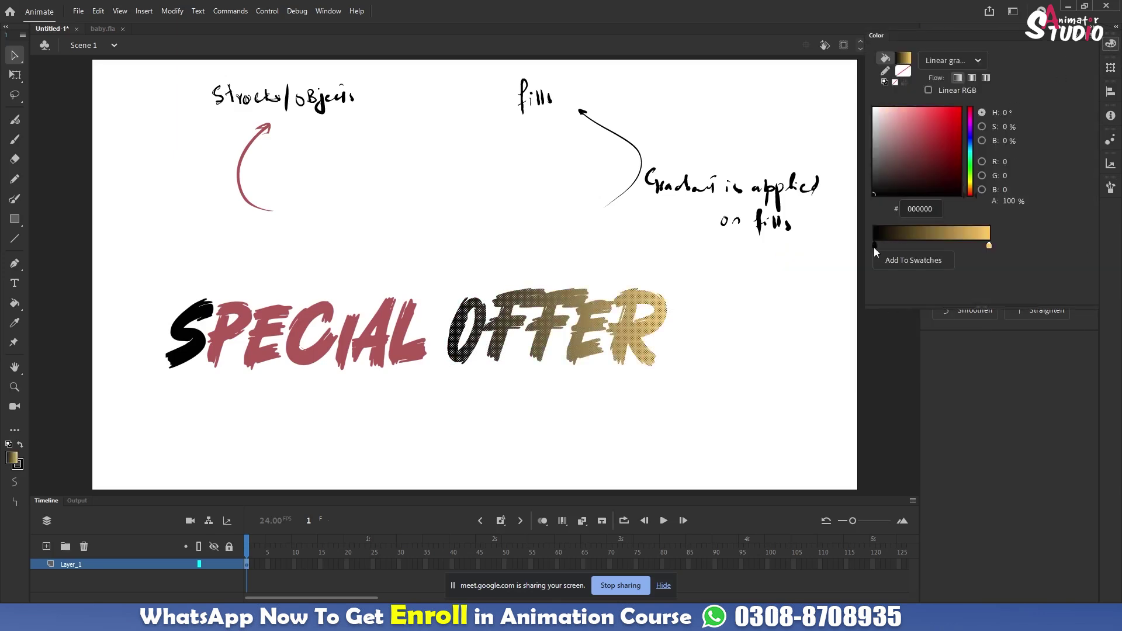
{"action": "left_click", "coordinate": [948, 130]}
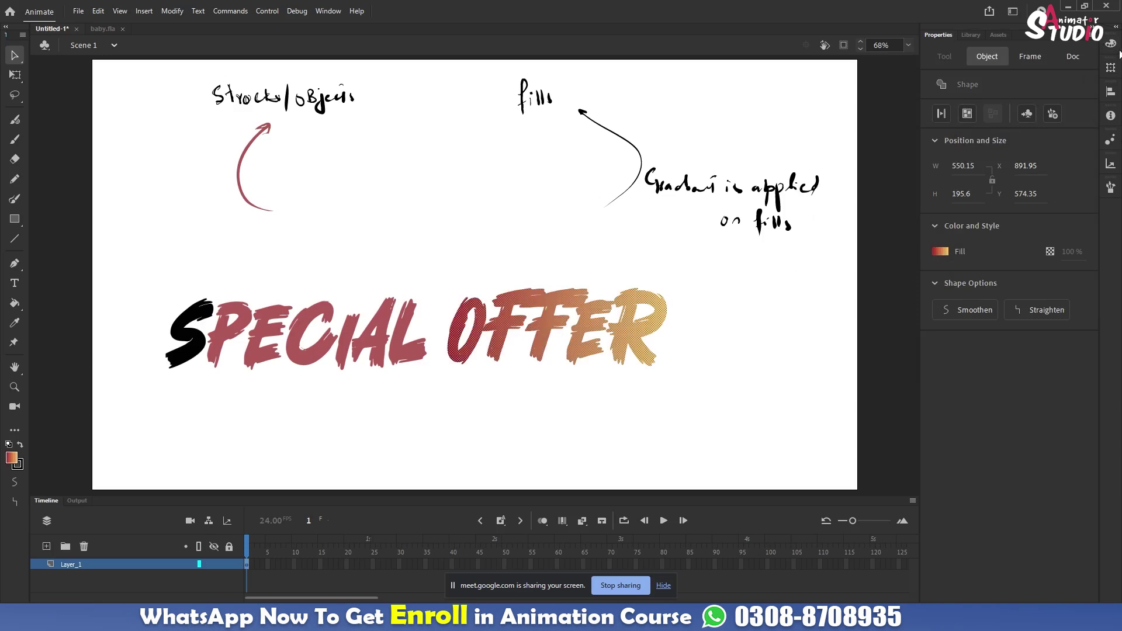
- Change the start stop of OFFER's gradient to blue and deselect the word
{"action": "left_click", "coordinate": [1111, 45]}
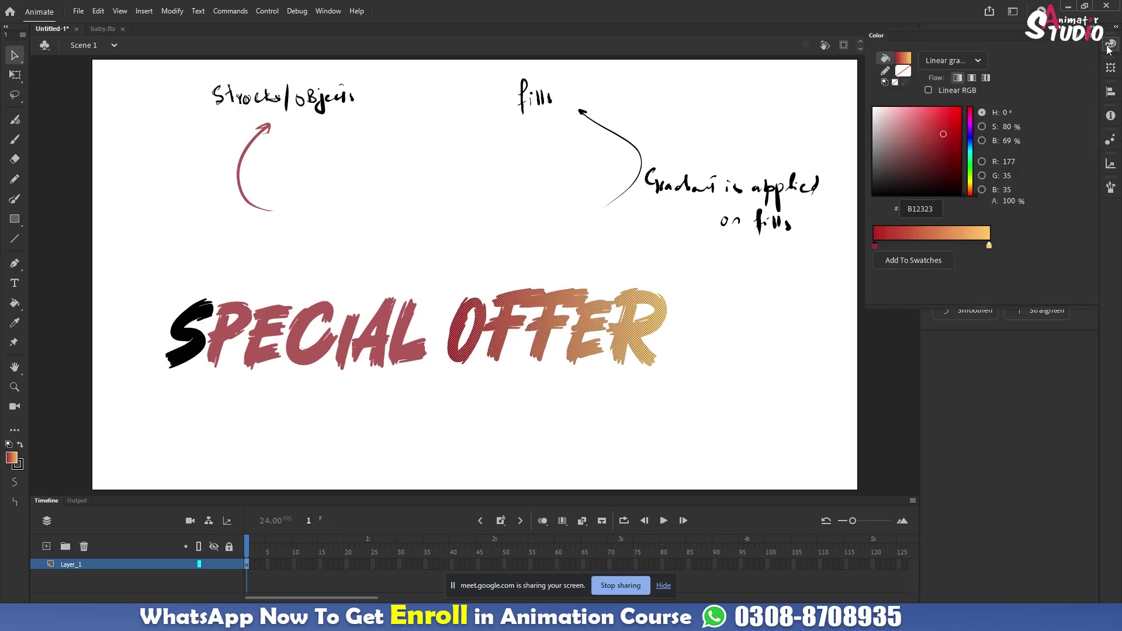
{"action": "double_click", "coordinate": [875, 247]}
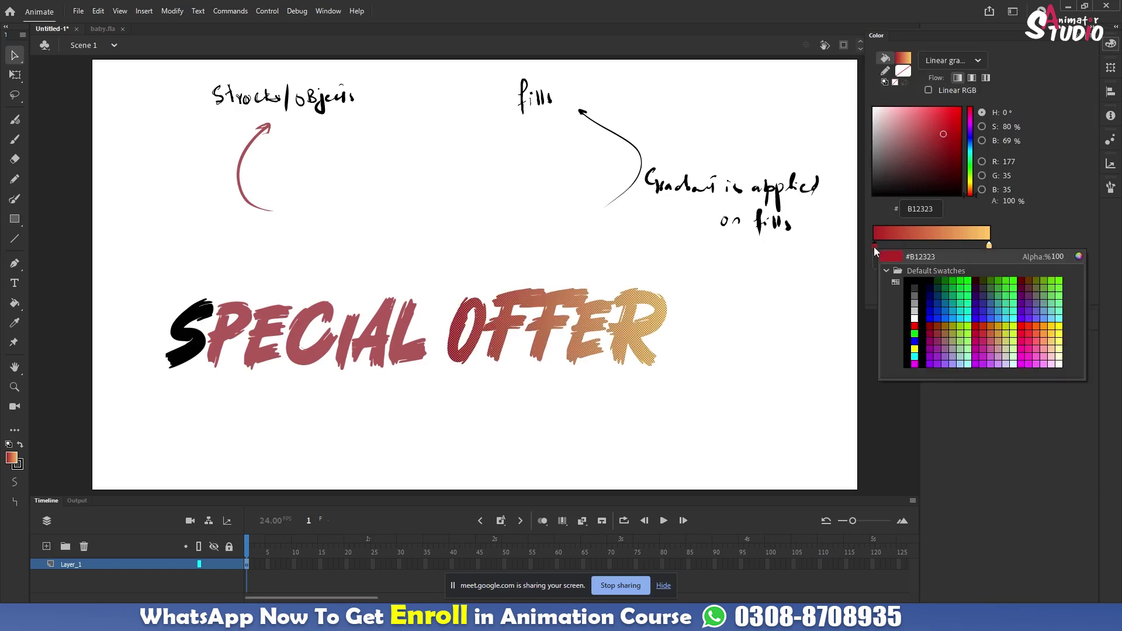
{"action": "left_click", "coordinate": [939, 302]}
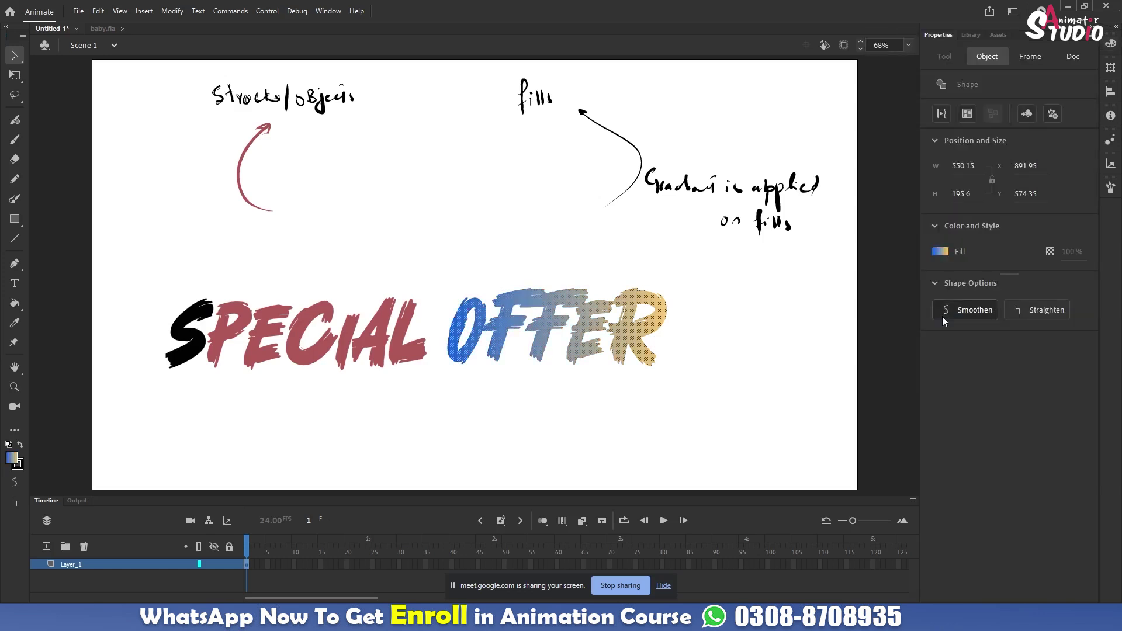
{"action": "left_click", "coordinate": [476, 242]}
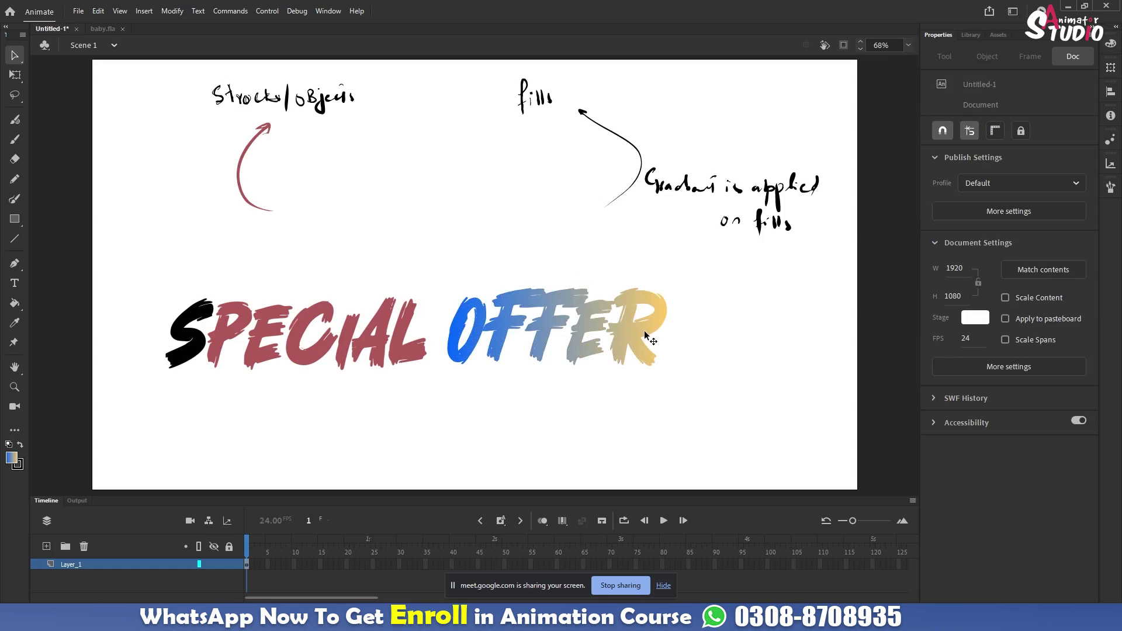
- Move the words SPECIAL and OFFER slightly up the stage, keeping them on the same line
{"action": "mouse_move", "coordinate": [412, 393]}
{"action": "left_mouse_down"}
{"action": "mouse_move", "coordinate": [258, 319]}
{"action": "mouse_move", "coordinate": [166, 299]}
{"action": "left_mouse_up"}
{"action": "left_click_drag", "start_coordinate": [307, 319], "coordinate": [304, 267]}
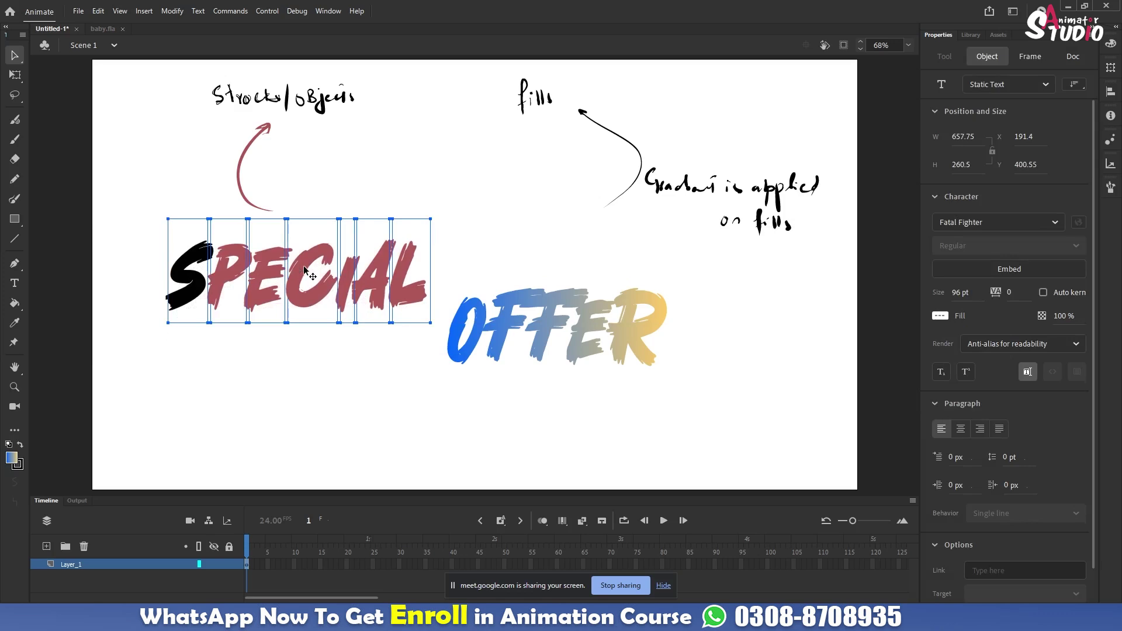
{"action": "left_click_drag", "start_coordinate": [753, 420], "coordinate": [443, 268]}
{"action": "left_click_drag", "start_coordinate": [542, 327], "coordinate": [543, 275]}
- Compare how the OFFER fill and the SPECIAL text letters appear when selected, including the color options
{"action": "key", "text": "ctrl+shift+F9"}
{"action": "left_click", "coordinate": [979, 60]}
{"action": "key", "text": "ctrl+shift+F9"}
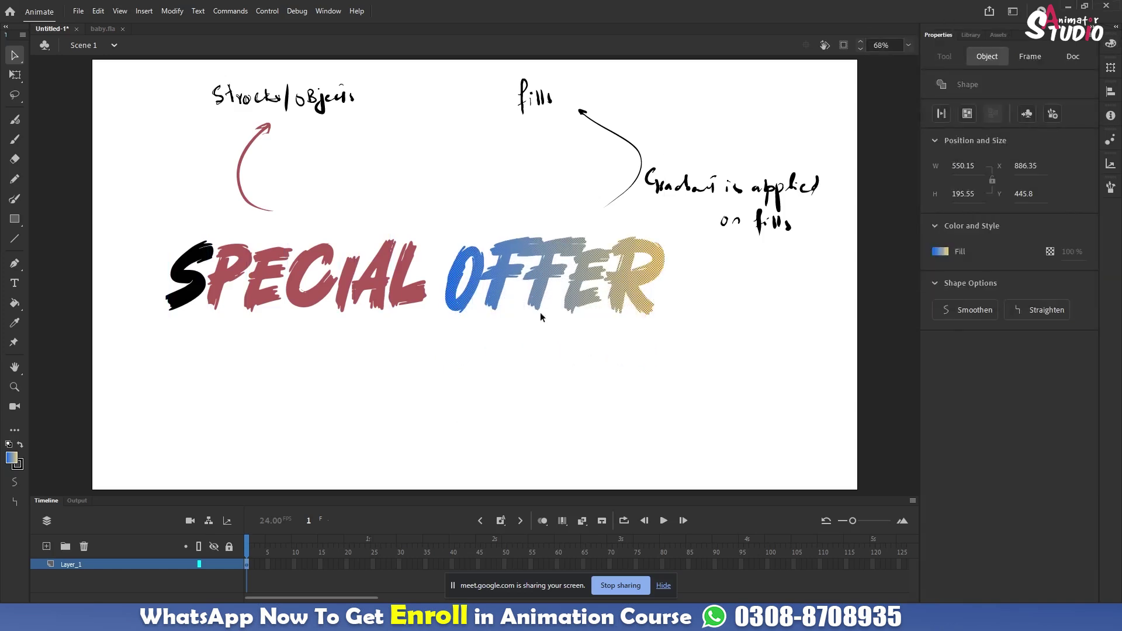
{"action": "left_click", "coordinate": [393, 303]}
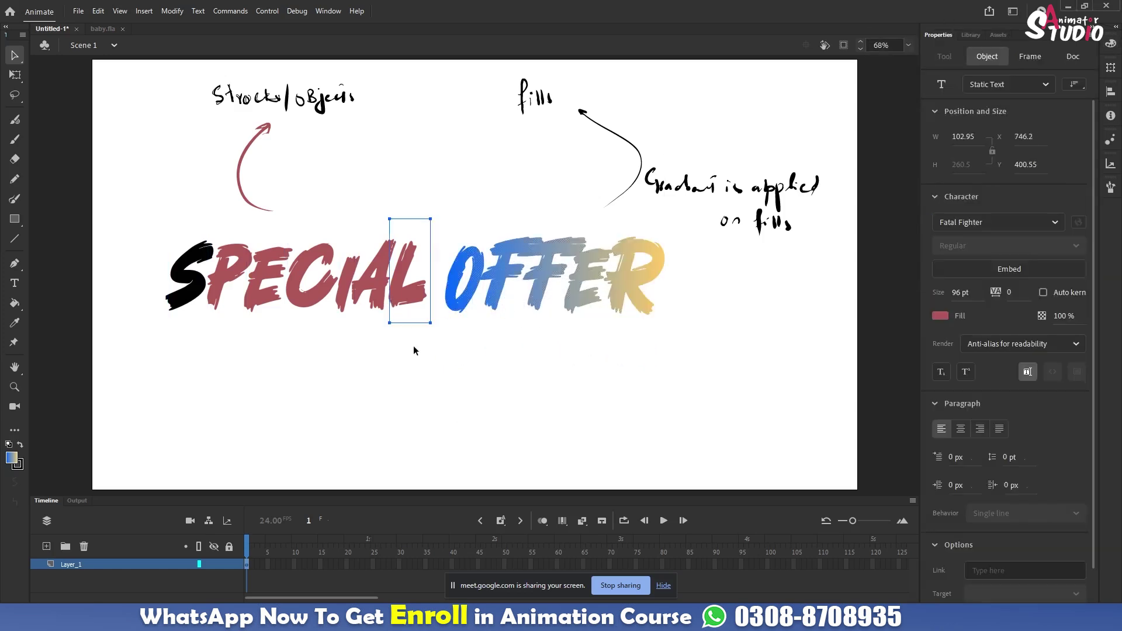
{"action": "left_click", "coordinate": [422, 361]}
{"action": "left_click_drag", "start_coordinate": [435, 363], "coordinate": [150, 235]}
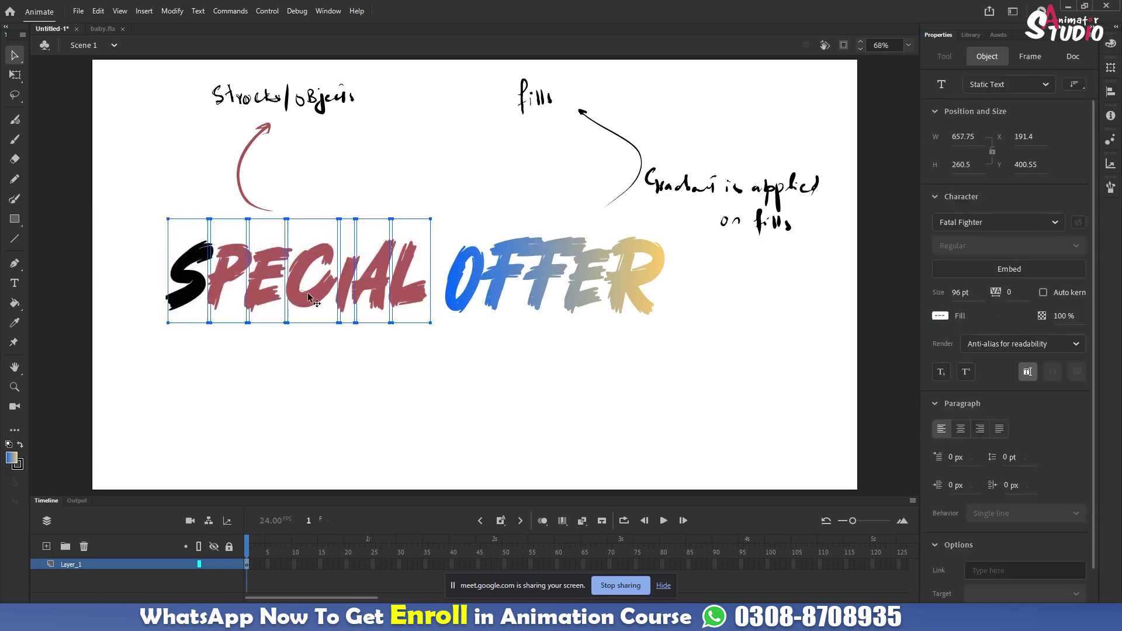
{"action": "left_click", "coordinate": [541, 407]}
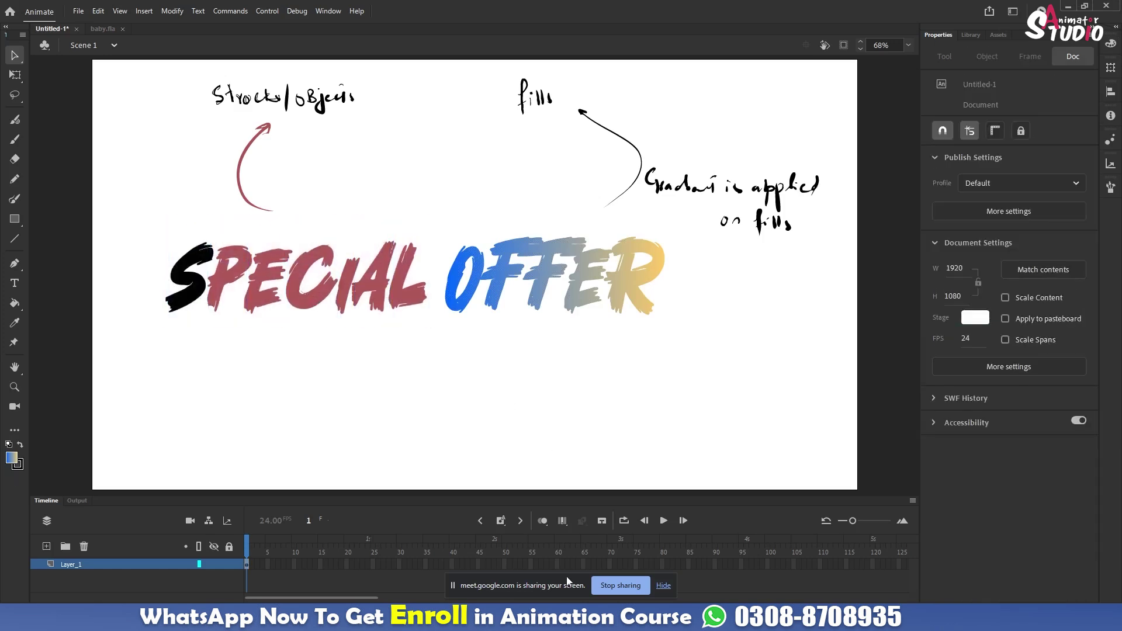
- Switch to the Google Meet browser window, close the Google search page, and return to Animate
{"action": "left_click", "coordinate": [602, 573]}
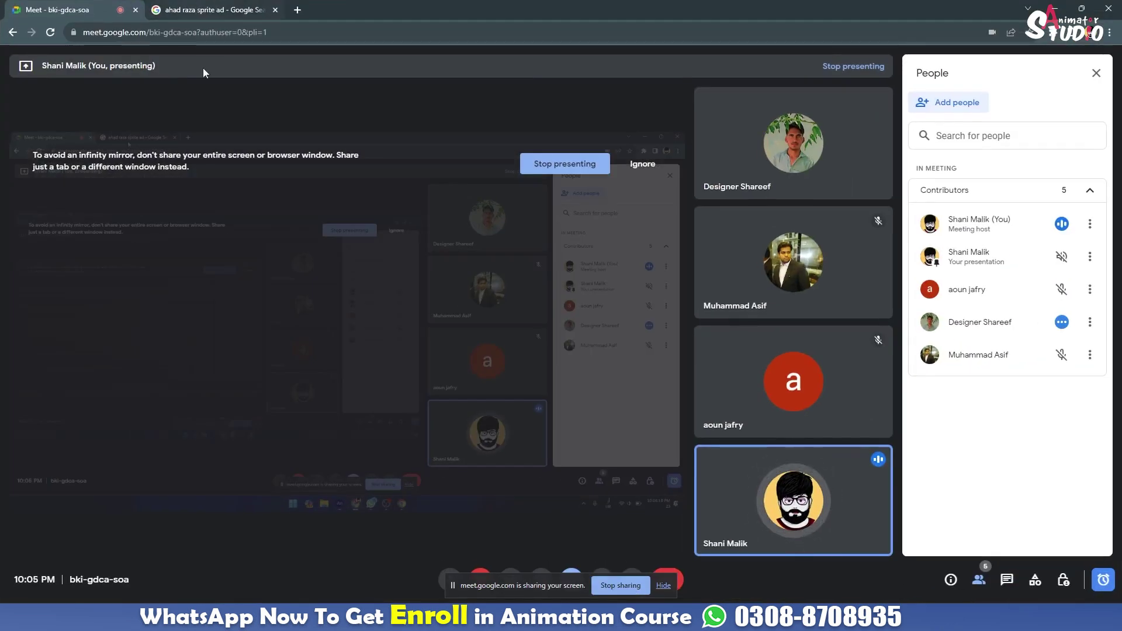
{"action": "left_click", "coordinate": [275, 10]}
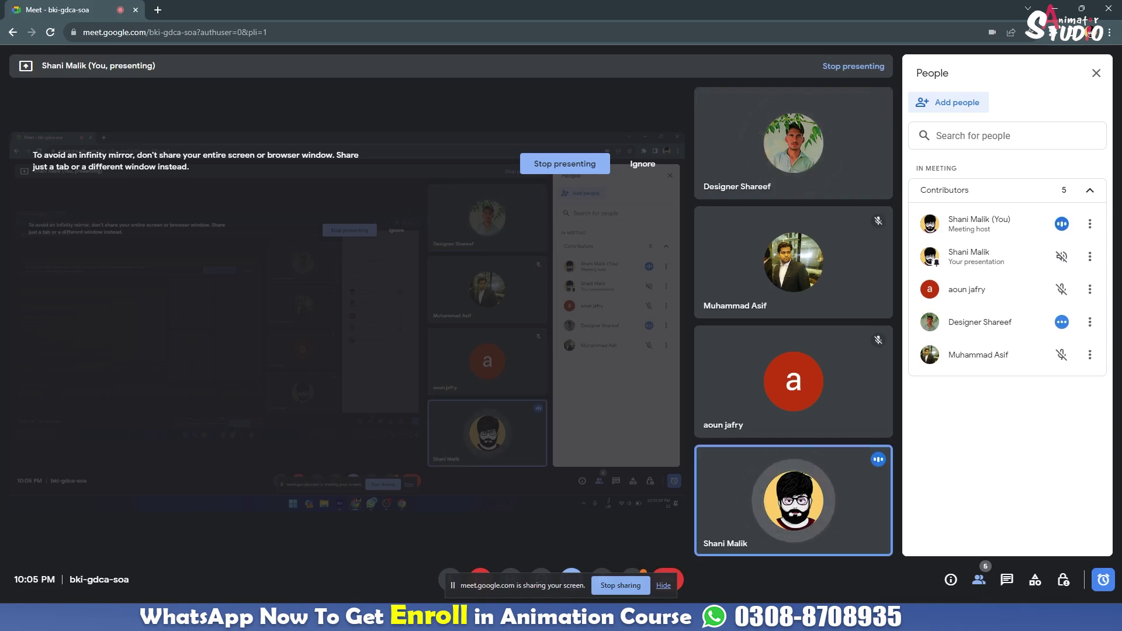
{"action": "key", "text": "alt+Tab"}
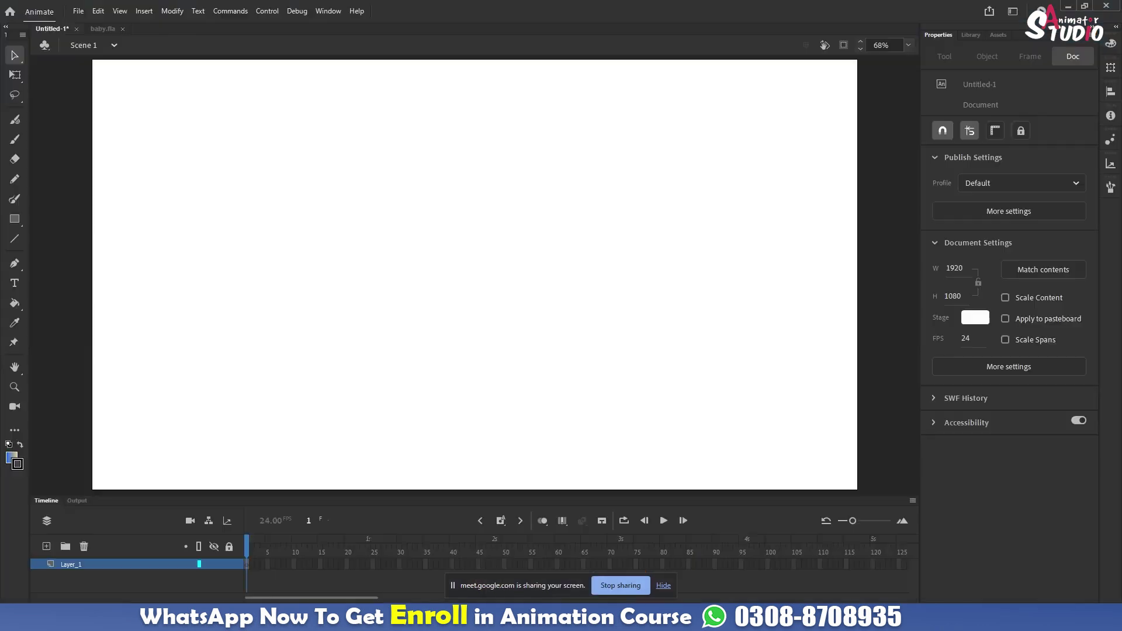
- Display baby.fla with the whole stage fitted to the view, and enlarge the timeline to show more layers
{"action": "left_click", "coordinate": [99, 30]}
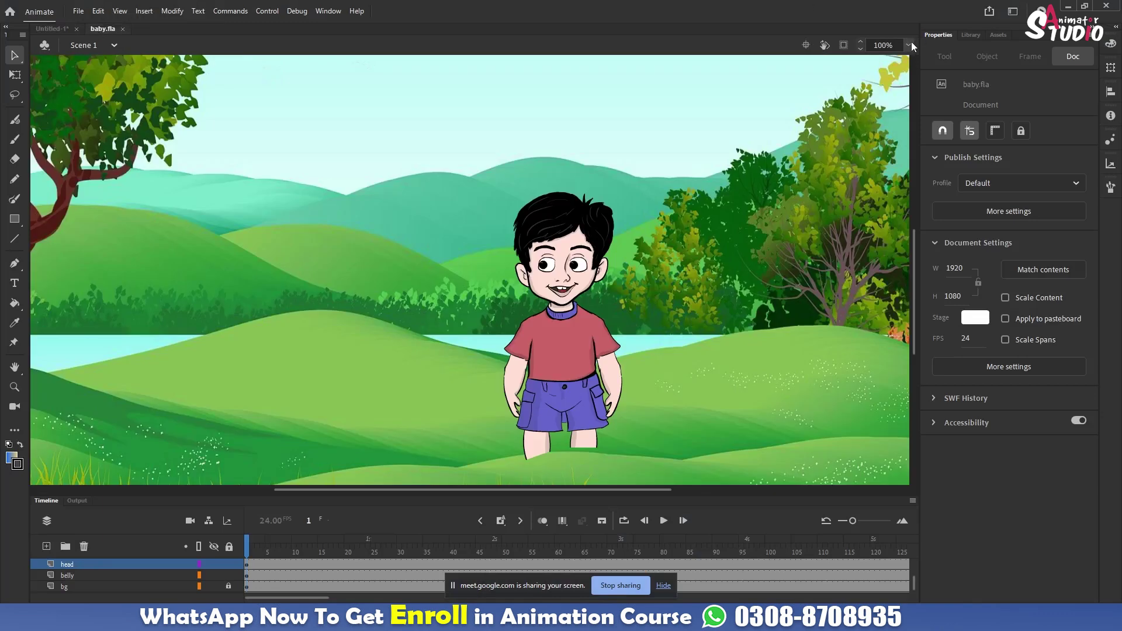
{"action": "left_click", "coordinate": [909, 45]}
{"action": "left_click", "coordinate": [912, 61]}
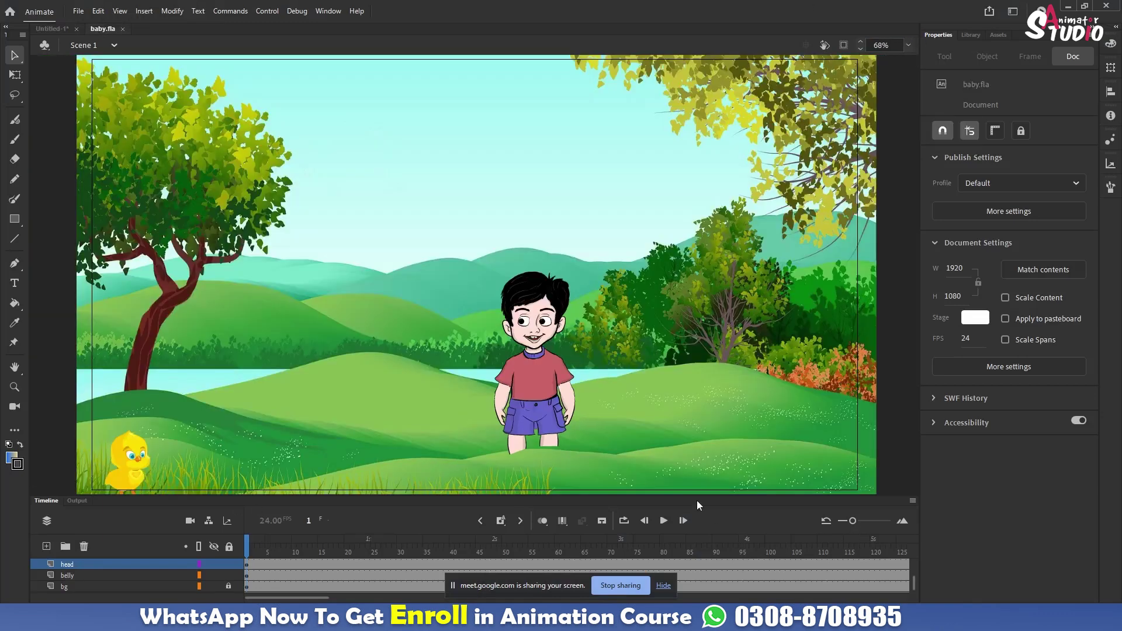
{"action": "left_click_drag", "start_coordinate": [697, 501], "coordinate": [693, 406]}
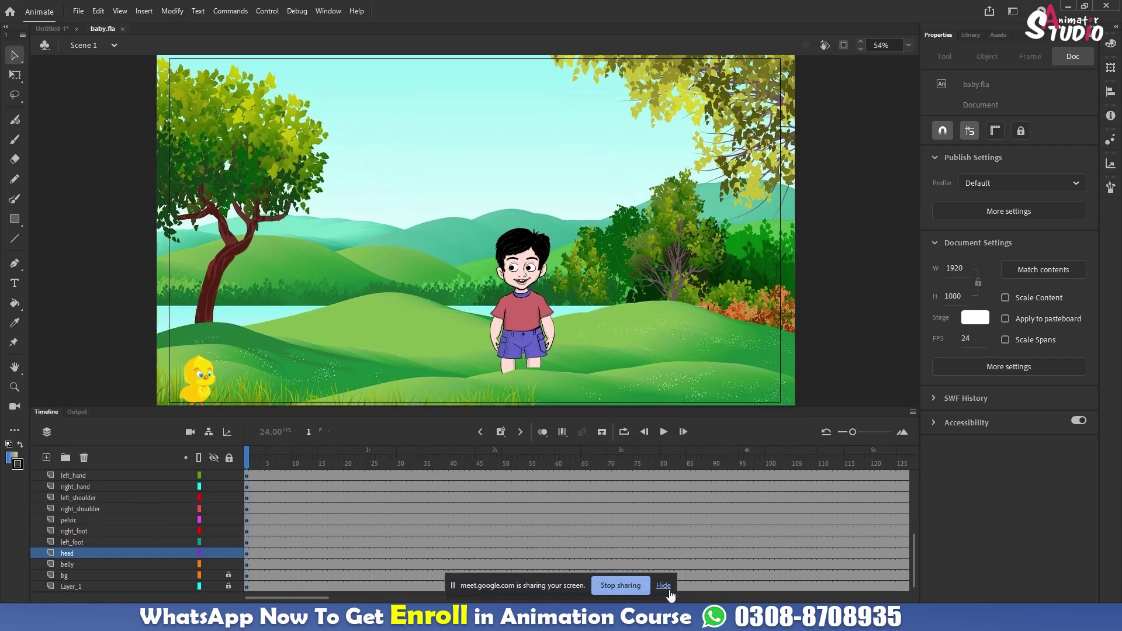
{"action": "left_click", "coordinate": [667, 591]}
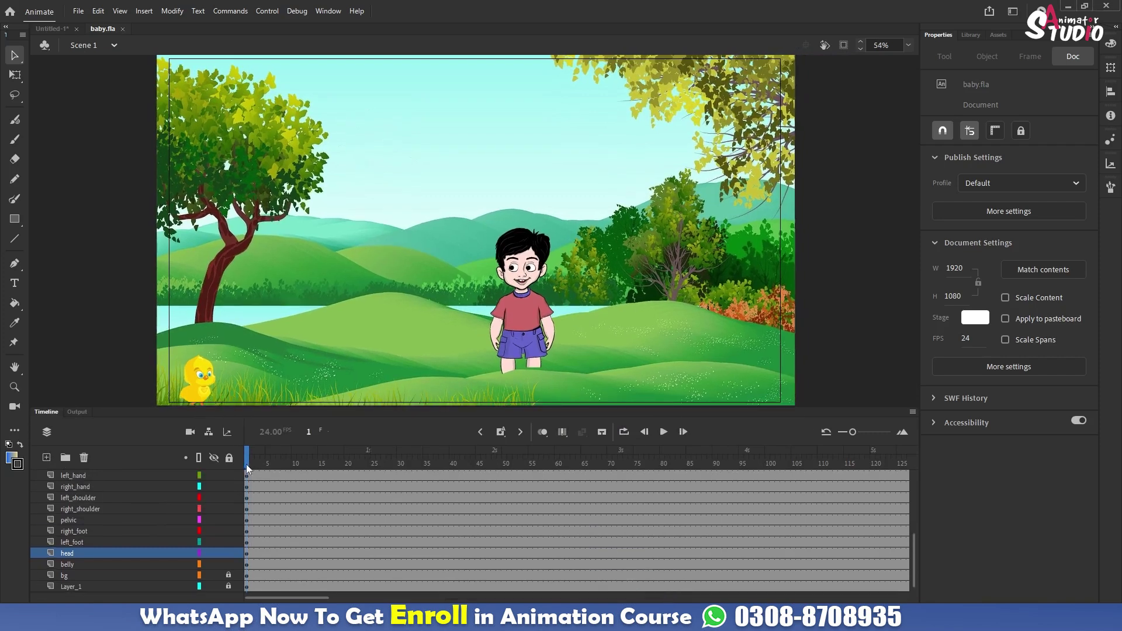
- Scrub through the baby.fla animation from frame 1 to frame 233 to examine the boy's and chicks' movements
{"action": "left_click_drag", "start_coordinate": [247, 464], "coordinate": [592, 495]}
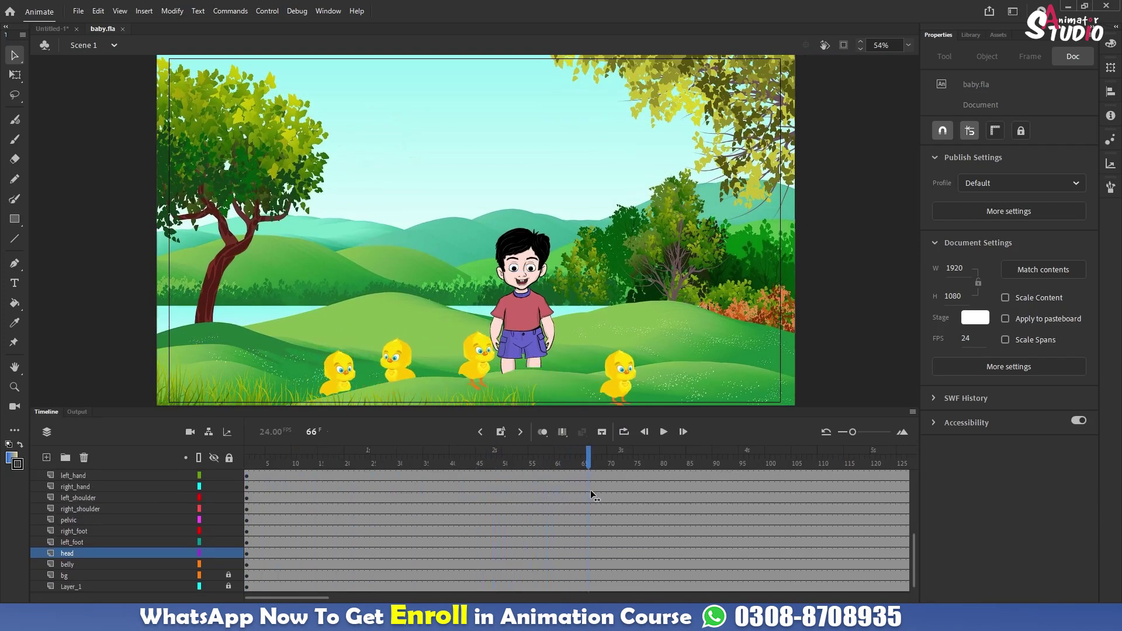
{"action": "left_click_drag", "start_coordinate": [284, 598], "coordinate": [319, 598]}
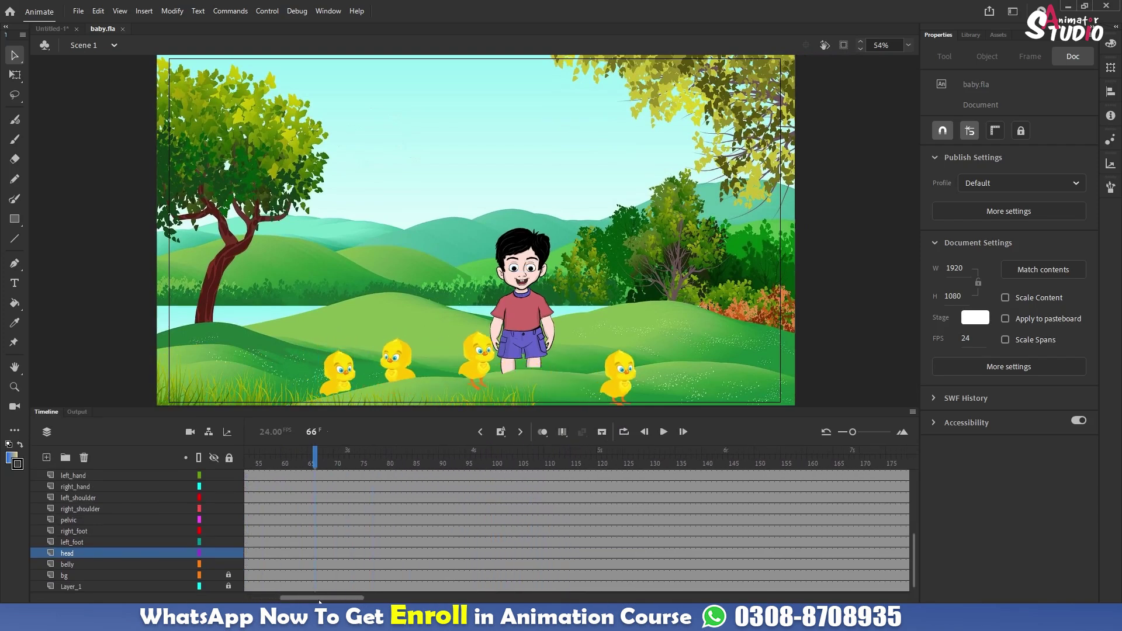
{"action": "left_click_drag", "start_coordinate": [316, 462], "coordinate": [695, 465]}
{"action": "left_click_drag", "start_coordinate": [339, 599], "coordinate": [384, 603]}
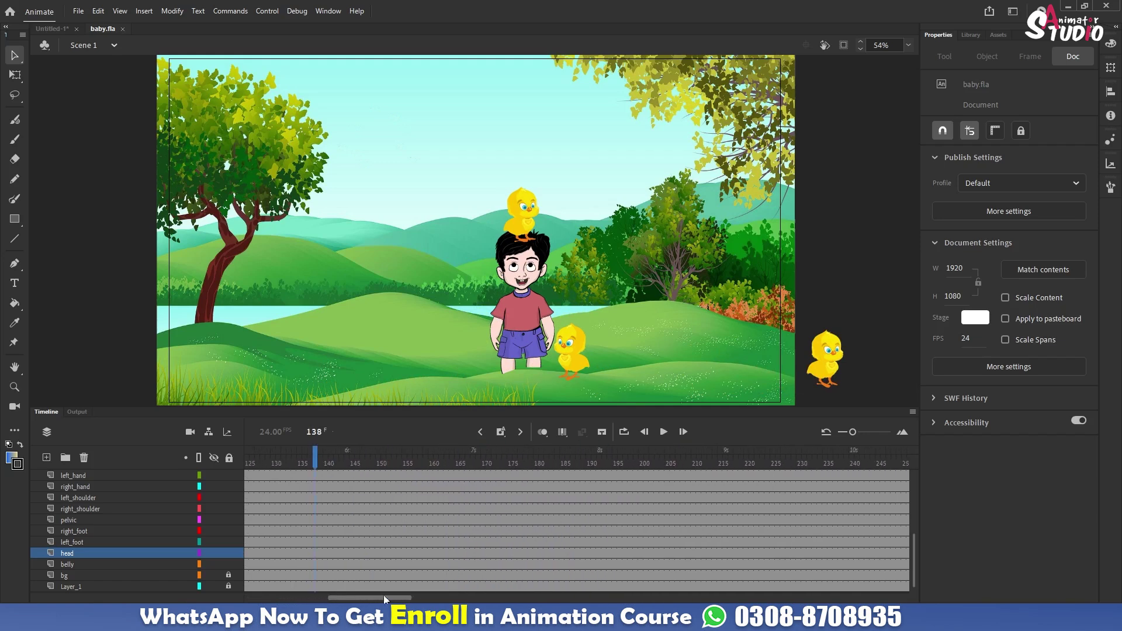
{"action": "left_click_drag", "start_coordinate": [316, 464], "coordinate": [394, 521]}
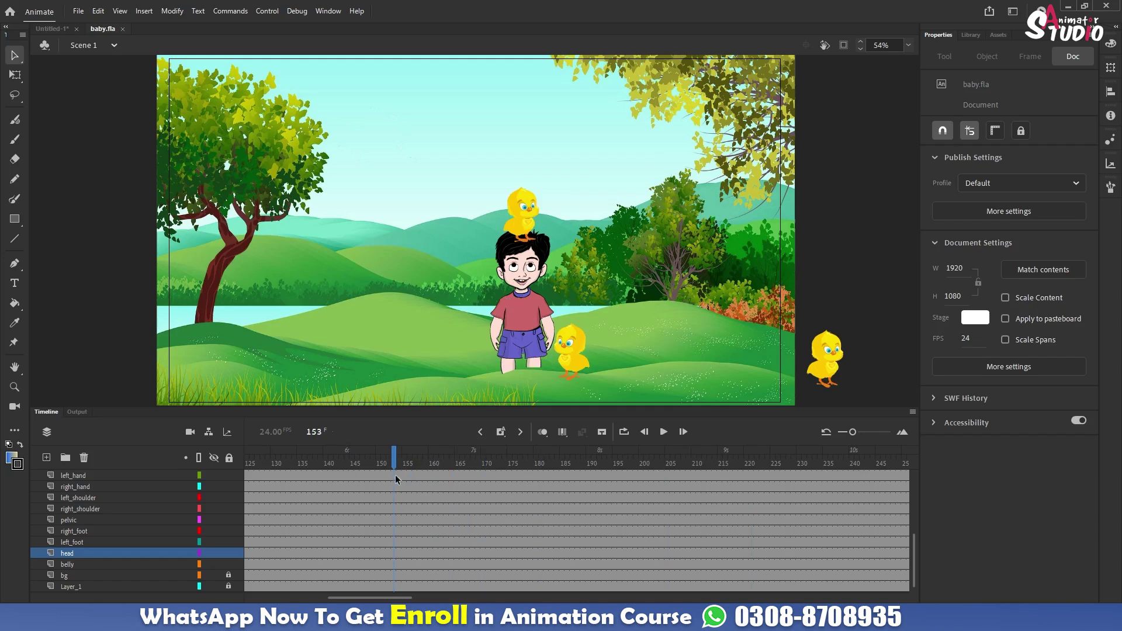
{"action": "left_click_drag", "start_coordinate": [394, 466], "coordinate": [651, 491]}
{"action": "left_click_drag", "start_coordinate": [389, 597], "coordinate": [428, 600]}
{"action": "left_click_drag", "start_coordinate": [309, 462], "coordinate": [469, 477]}
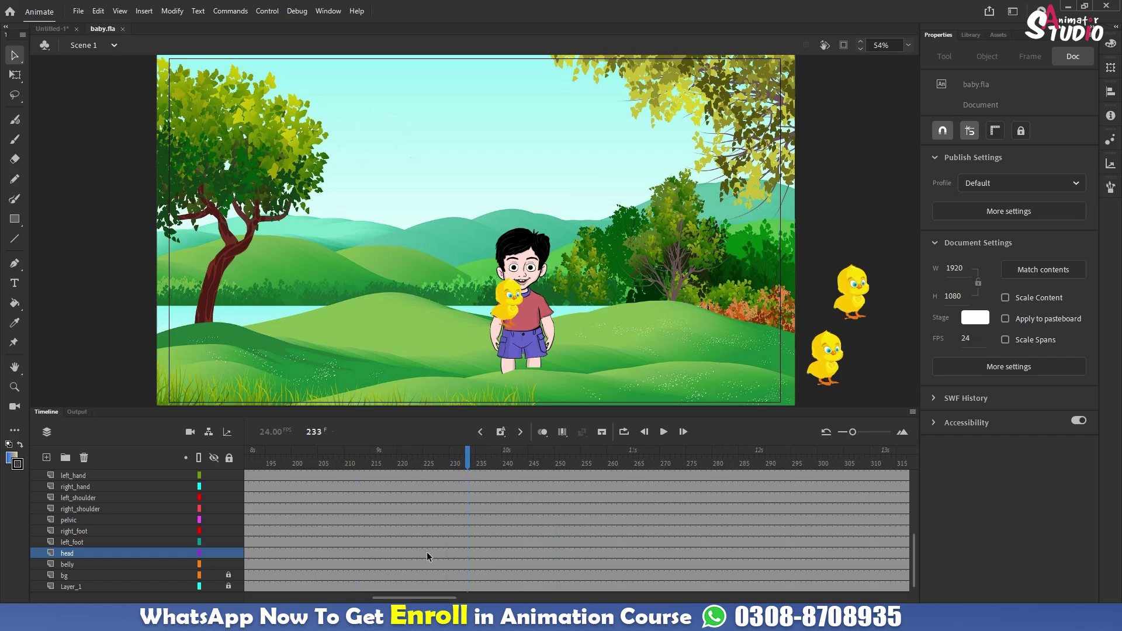
- Check the participants in the Google Meet call and return to Animate
{"action": "mouse_move", "coordinate": [573, 619]}
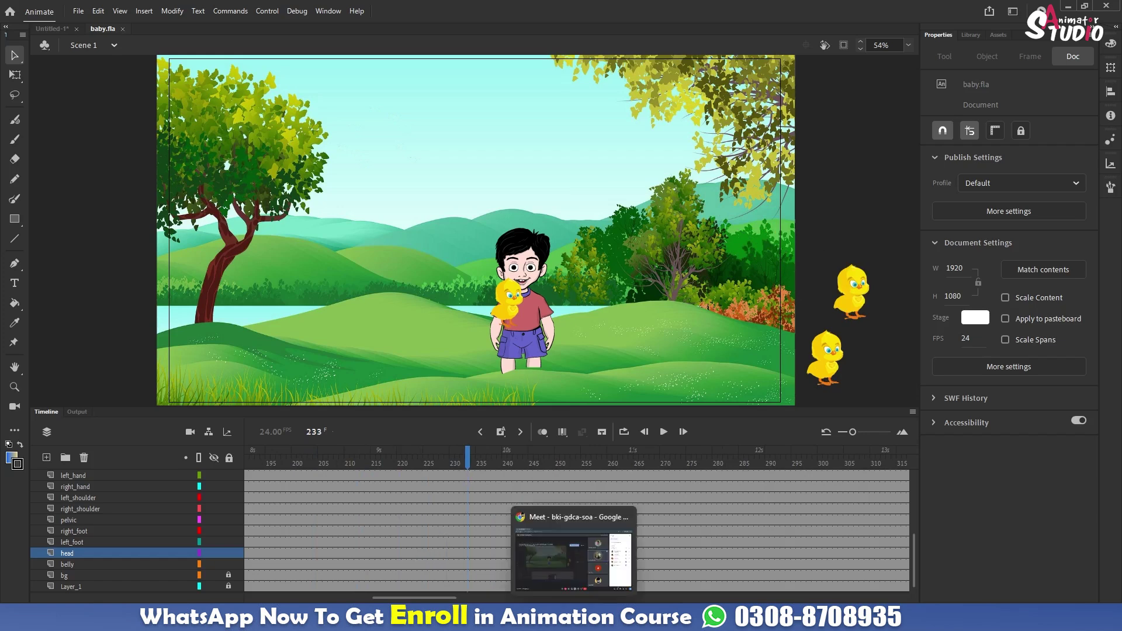
{"action": "left_click", "coordinate": [573, 555]}
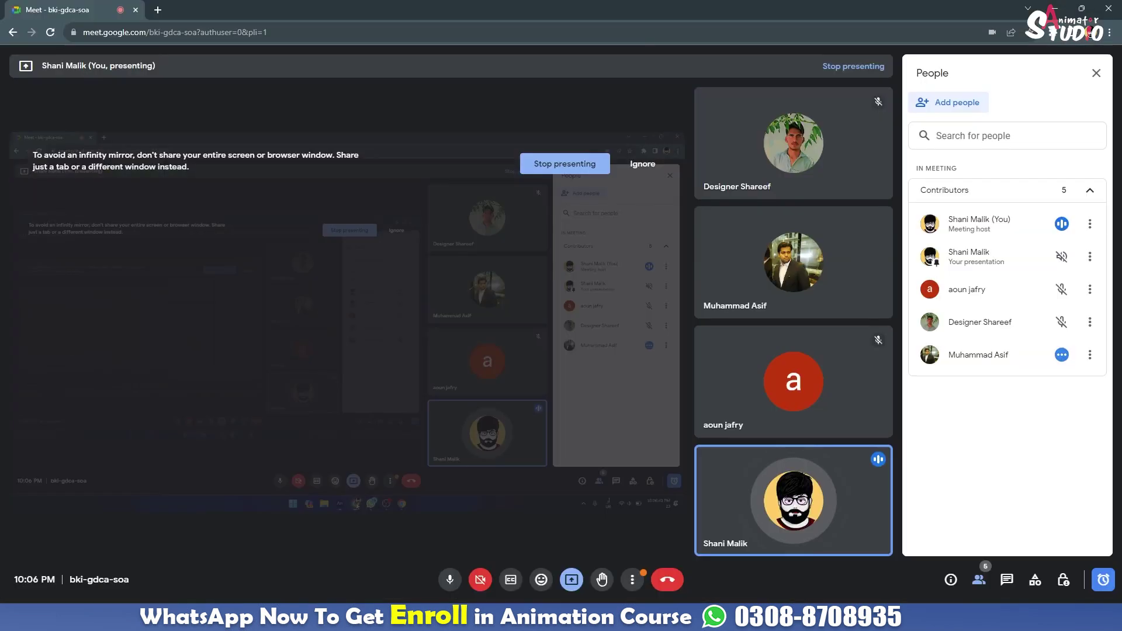
{"action": "key", "text": "alt+Tab"}
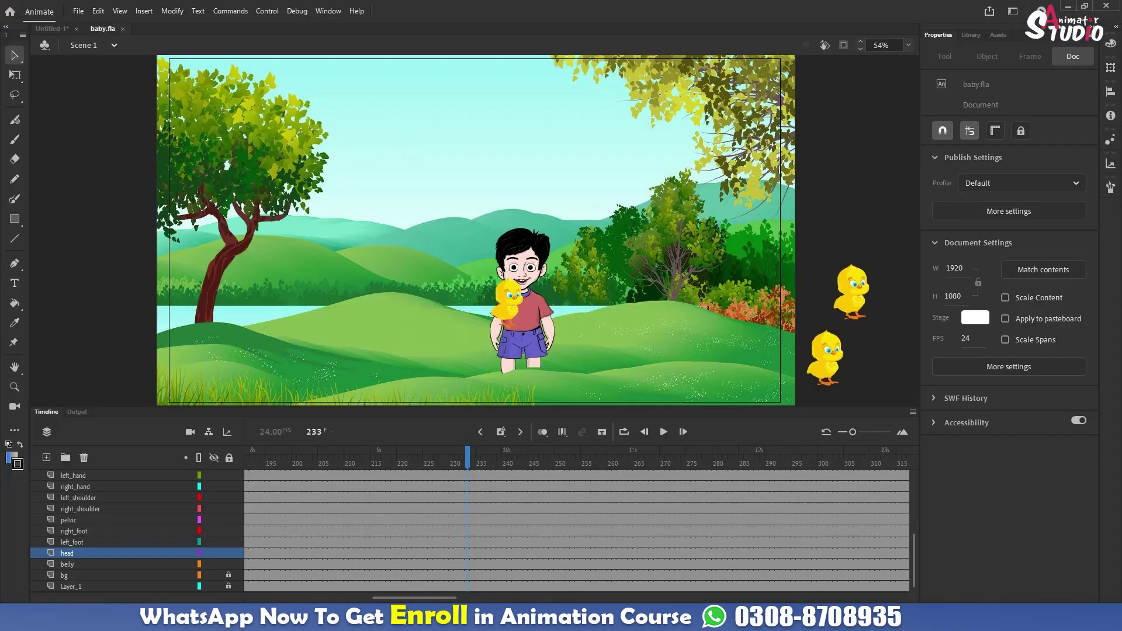
- Switch to the Untitled-1 document and reduce the timeline's height to give the stage more room
{"action": "left_click", "coordinate": [43, 31]}
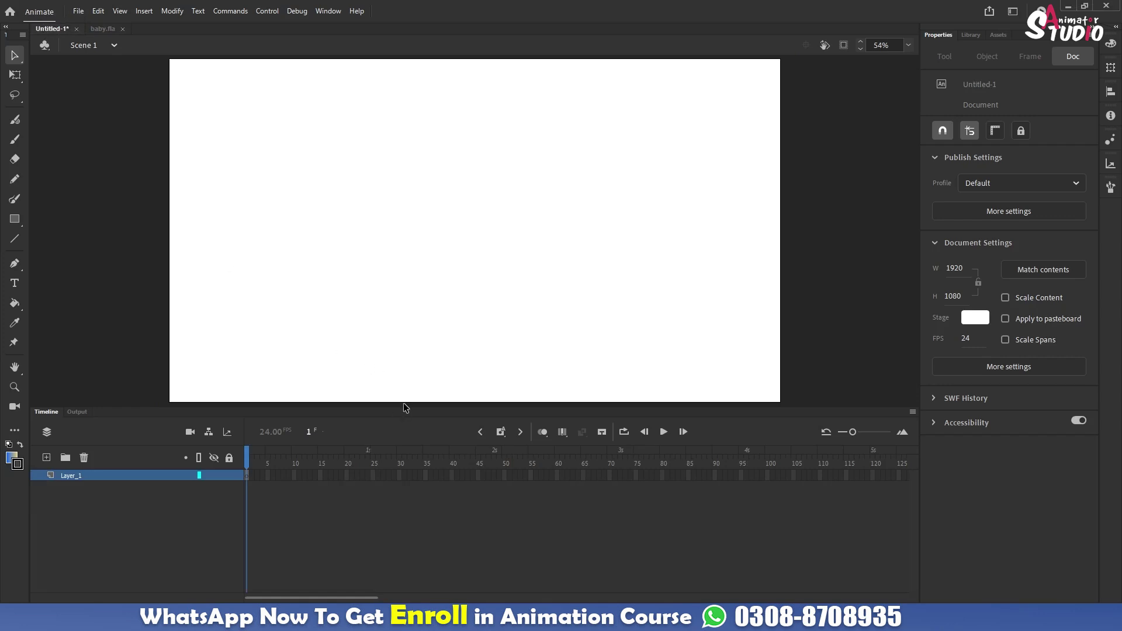
{"action": "left_click_drag", "start_coordinate": [404, 409], "coordinate": [404, 479]}
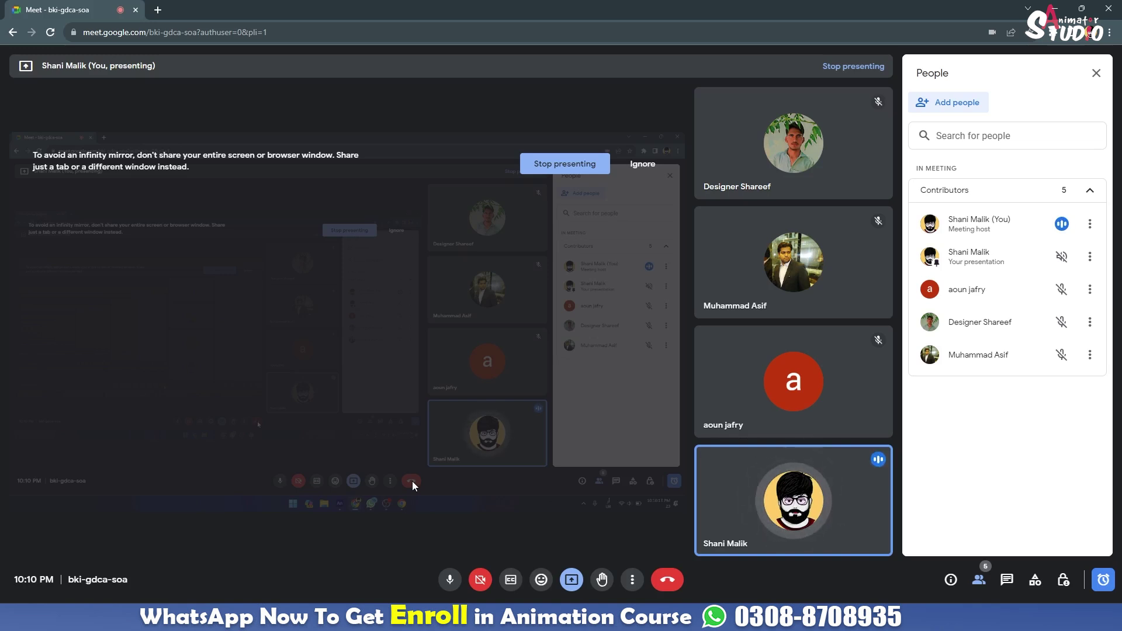
- Return from Google Meet to baby.fla in Animate and scrub between frames 113 and 121 to examine the chick's motion
{"action": "left_click", "coordinate": [548, 619]}
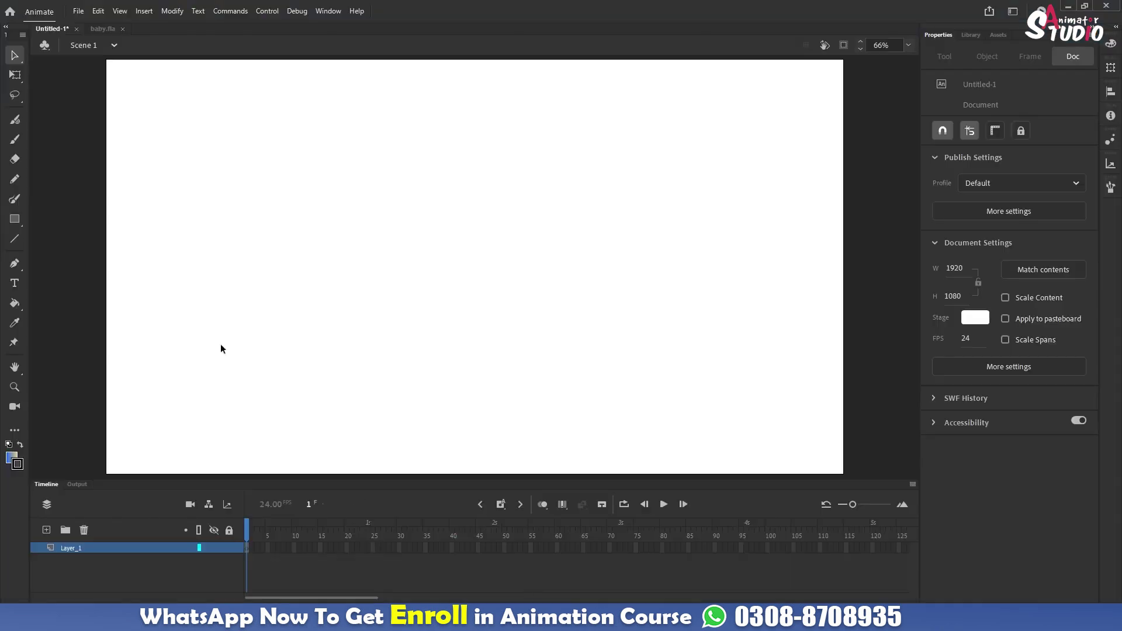
{"action": "left_click", "coordinate": [103, 29]}
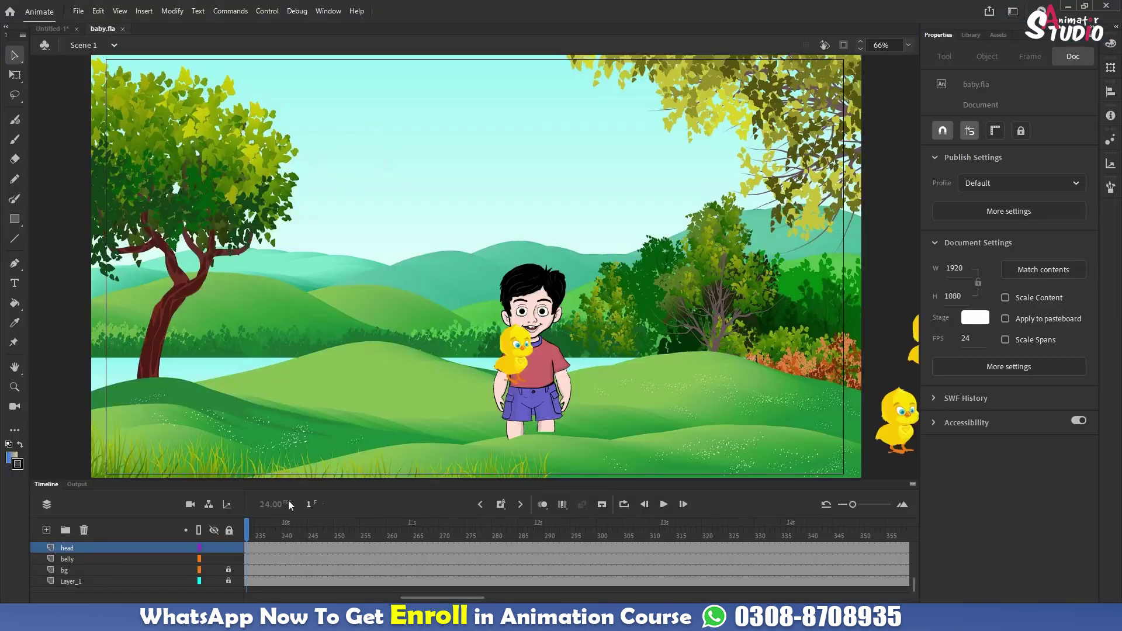
{"action": "left_click_drag", "start_coordinate": [251, 532], "coordinate": [389, 543]}
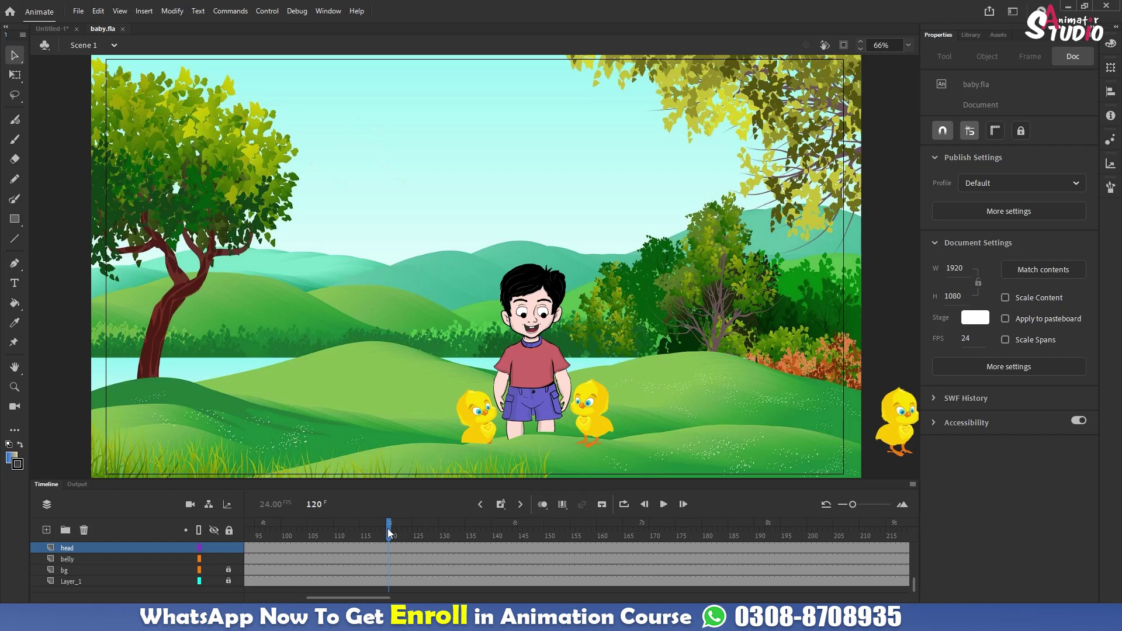
{"action": "left_click_drag", "start_coordinate": [390, 533], "coordinate": [353, 537]}
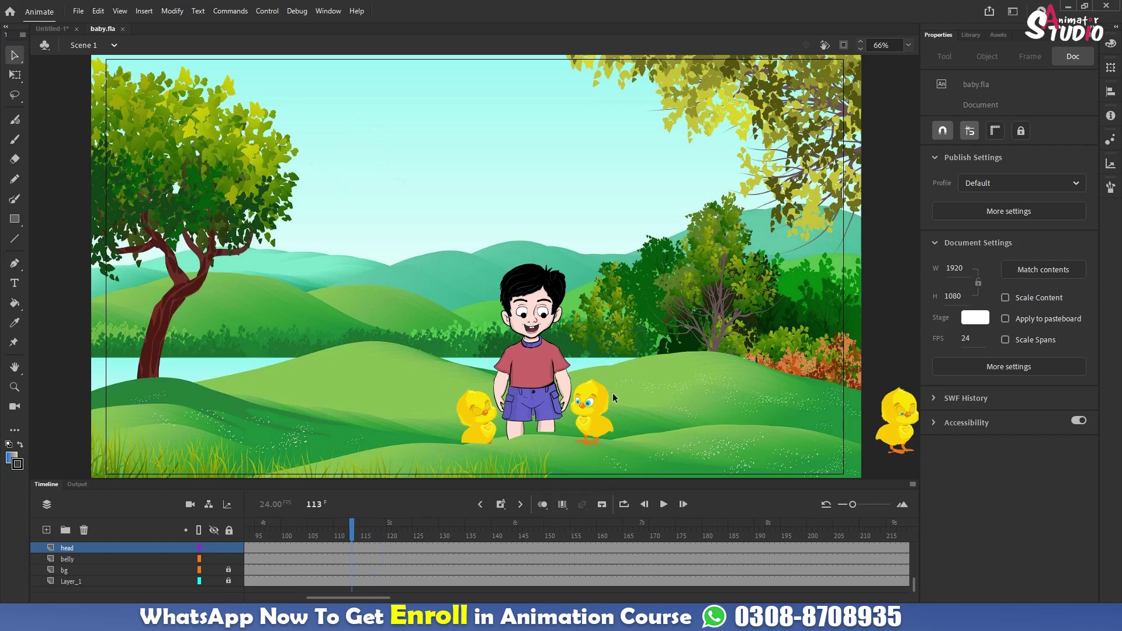
{"action": "left_click_drag", "start_coordinate": [353, 536], "coordinate": [392, 550]}
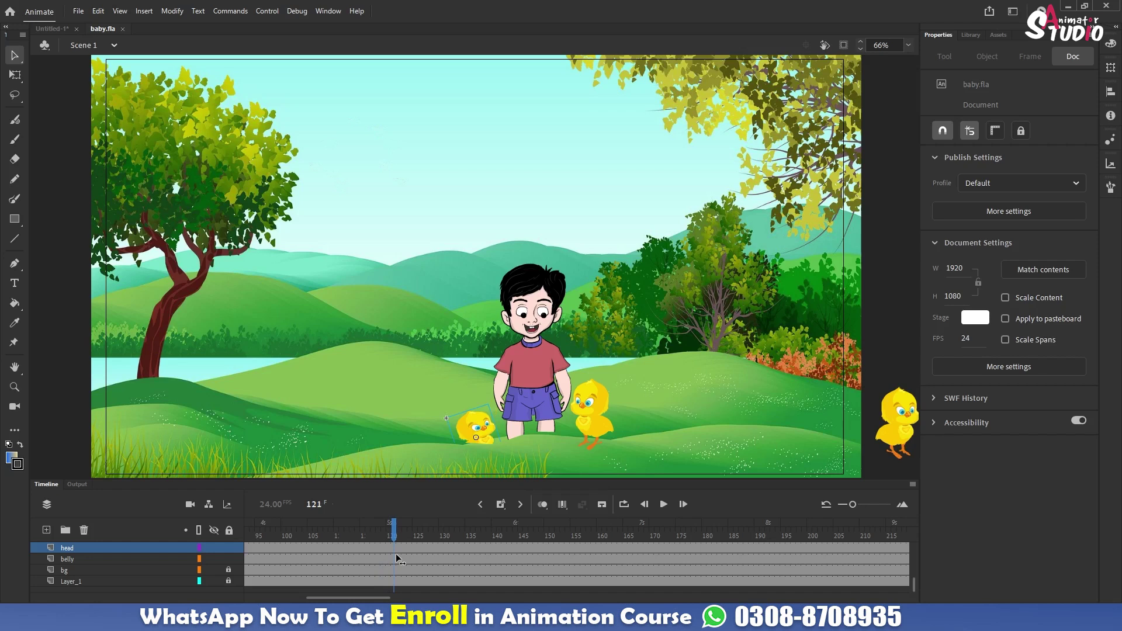
- Scrub the baby.fla animation back and forth between frames 89 and 131 to examine the chicks' movement around the boy
{"action": "left_click_drag", "start_coordinate": [397, 560], "coordinate": [421, 564]}
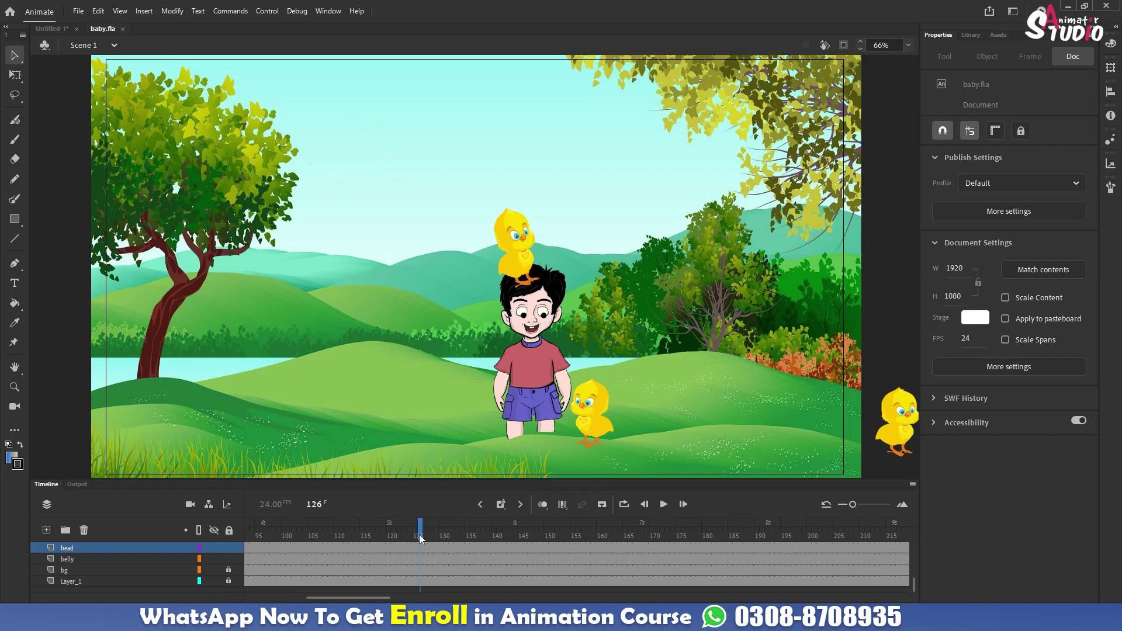
{"action": "left_click_drag", "start_coordinate": [420, 534], "coordinate": [447, 549]}
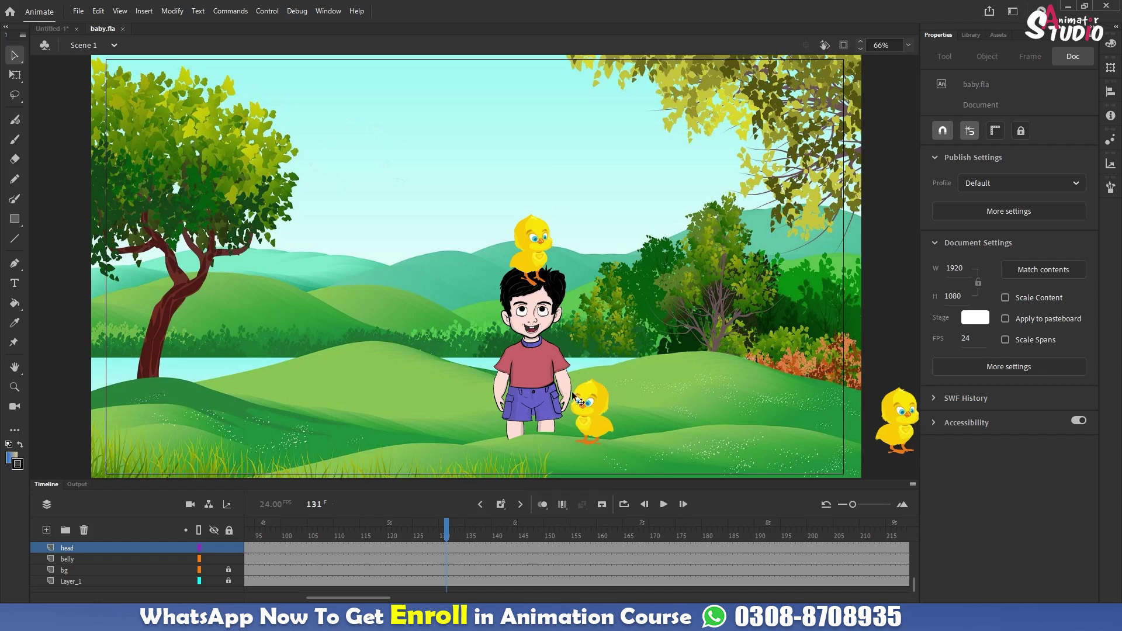
{"action": "left_click_drag", "start_coordinate": [455, 531], "coordinate": [358, 548]}
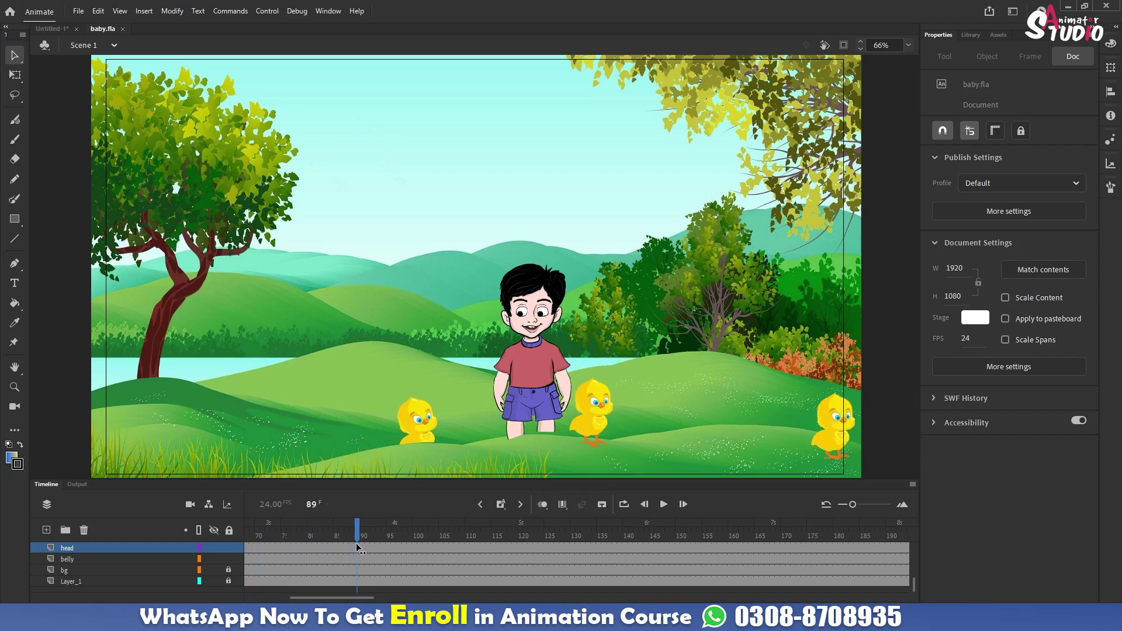
{"action": "left_click_drag", "start_coordinate": [358, 545], "coordinate": [410, 543]}
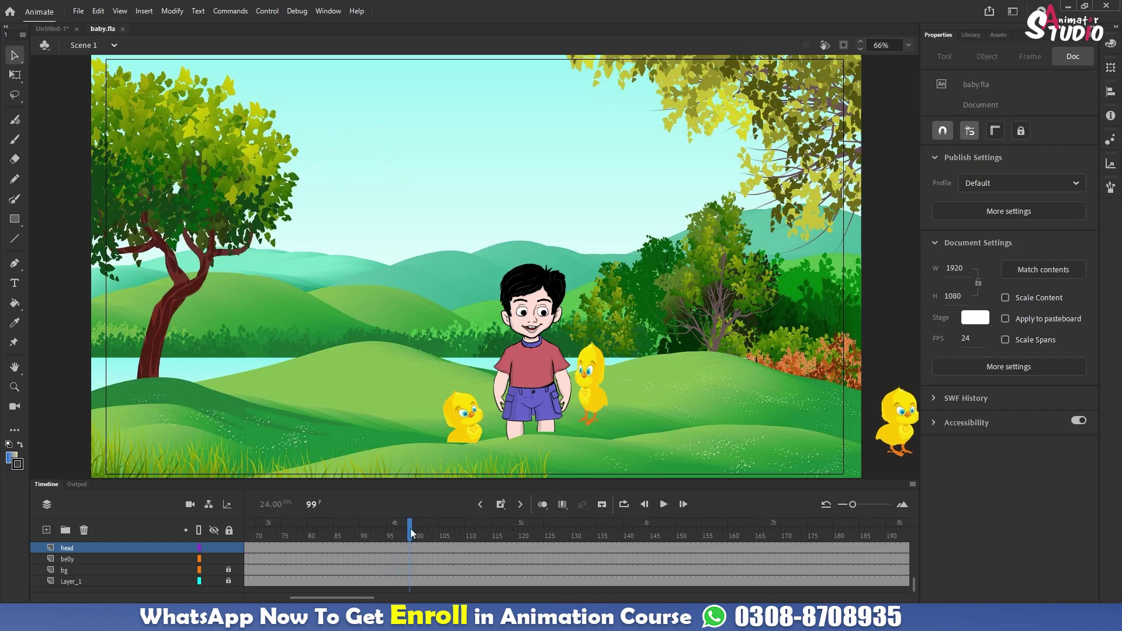
{"action": "mouse_move", "coordinate": [411, 533]}
{"action": "left_mouse_down"}
{"action": "mouse_move", "coordinate": [465, 535]}
{"action": "mouse_move", "coordinate": [461, 546]}
{"action": "mouse_move", "coordinate": [394, 547]}
{"action": "left_mouse_up"}
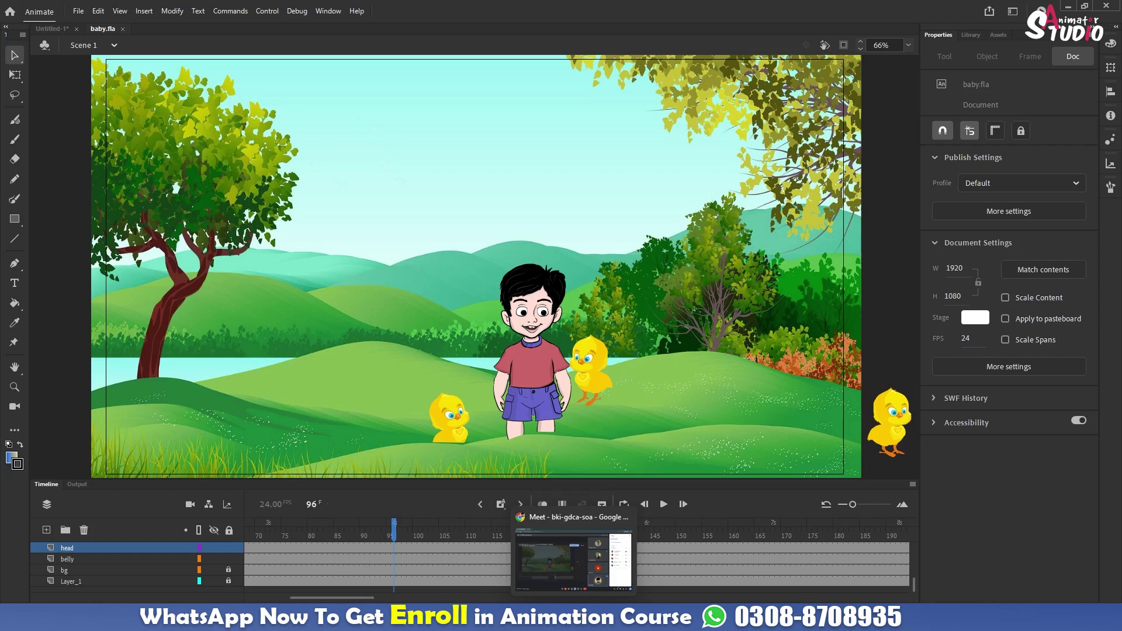
- Return the playhead to frame 1 and enlarge the timeline to show the topmost animation layers
{"action": "left_click_drag", "start_coordinate": [311, 597], "coordinate": [266, 597]}
{"action": "mouse_move", "coordinate": [249, 534]}
{"action": "left_mouse_down"}
{"action": "mouse_move", "coordinate": [273, 542]}
{"action": "mouse_move", "coordinate": [237, 549]}
{"action": "left_mouse_up"}
{"action": "left_click_drag", "start_coordinate": [320, 483], "coordinate": [321, 372]}
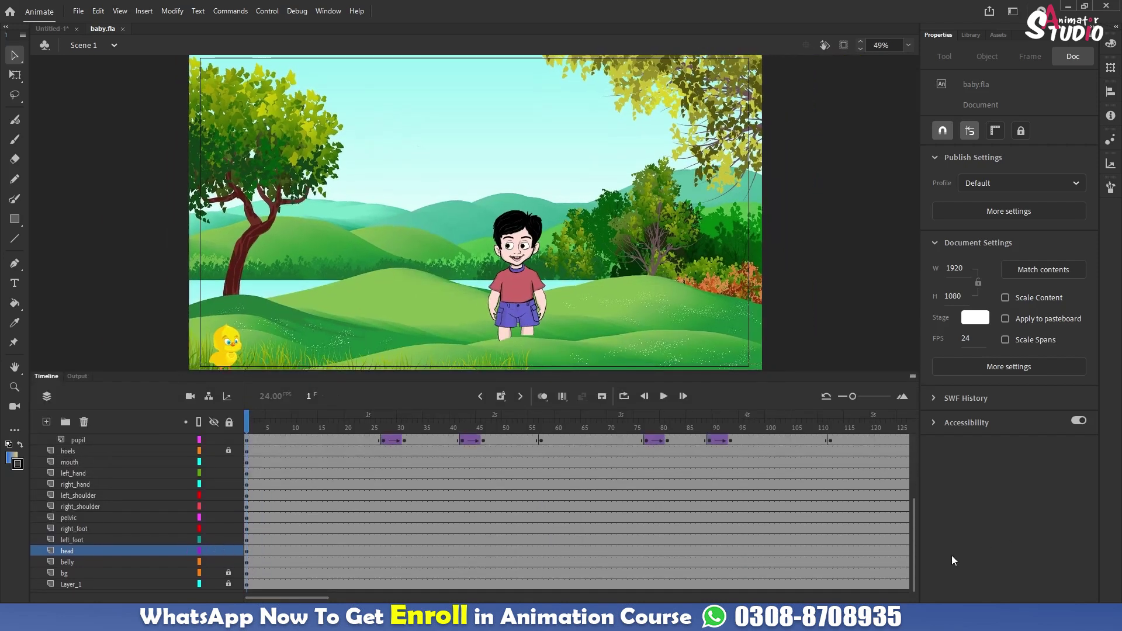
{"action": "left_click_drag", "start_coordinate": [915, 564], "coordinate": [915, 497]}
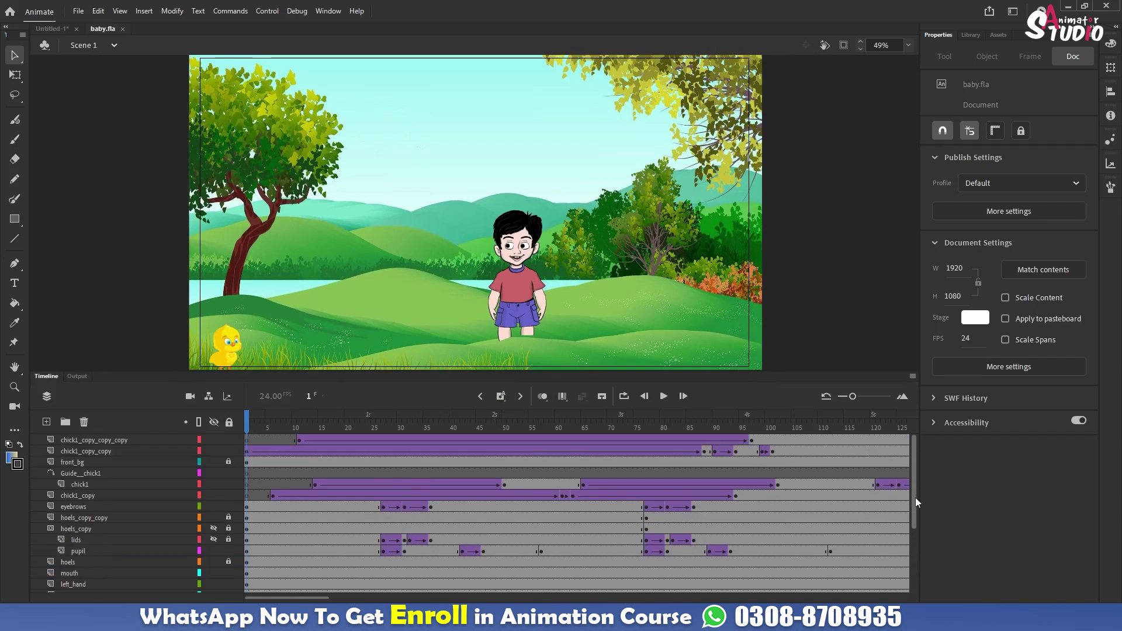
- Go through the chick1_copy_copy_copy, chick1_copy_copy, chick1 and chick1_copy layers one by one, and check the chicks at frame 6
{"action": "left_click", "coordinate": [74, 439]}
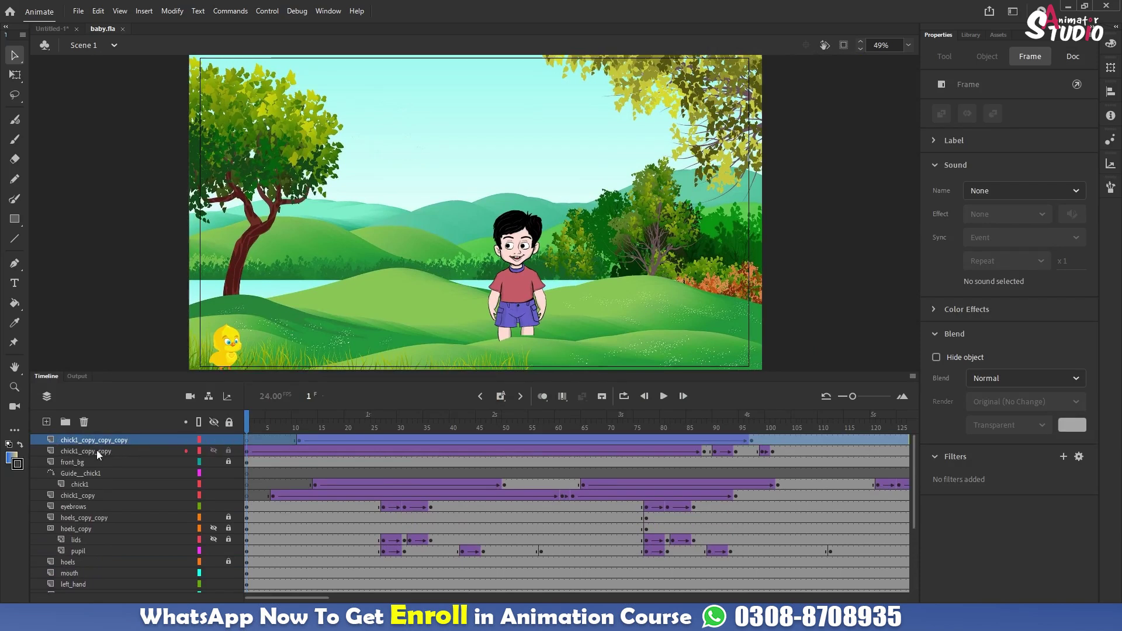
{"action": "left_click", "coordinate": [89, 451]}
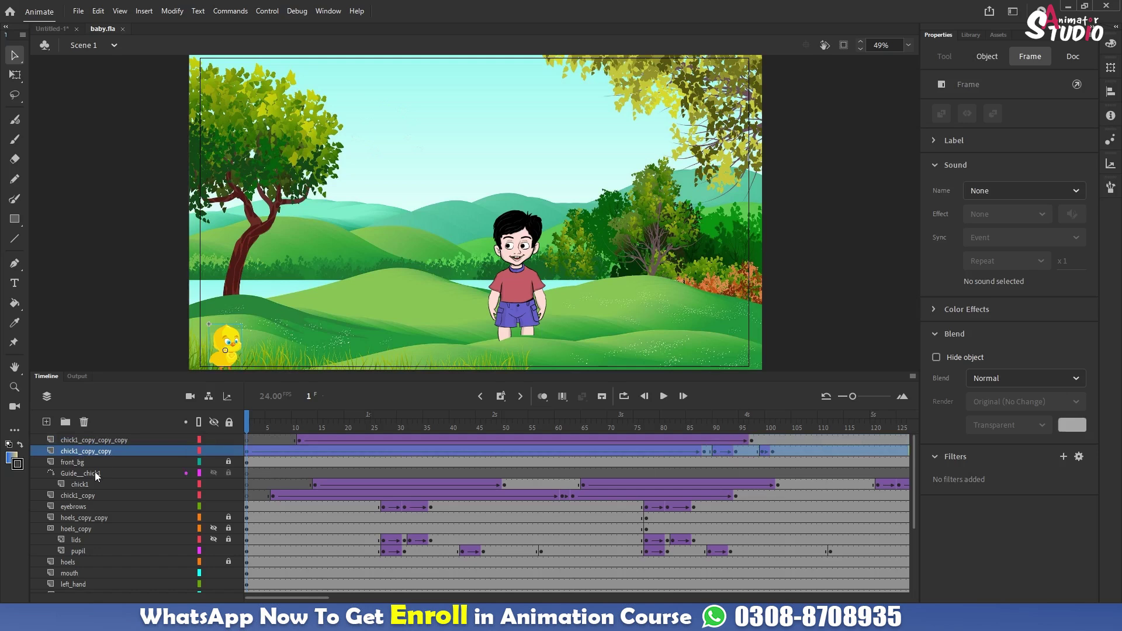
{"action": "left_click", "coordinate": [87, 484]}
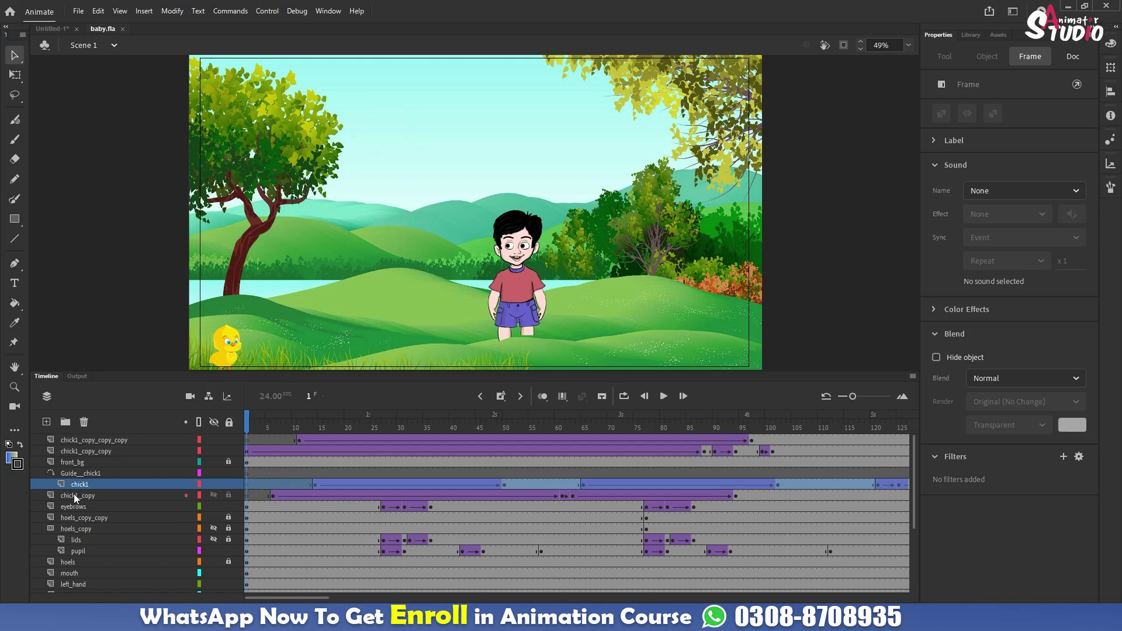
{"action": "left_click", "coordinate": [74, 494]}
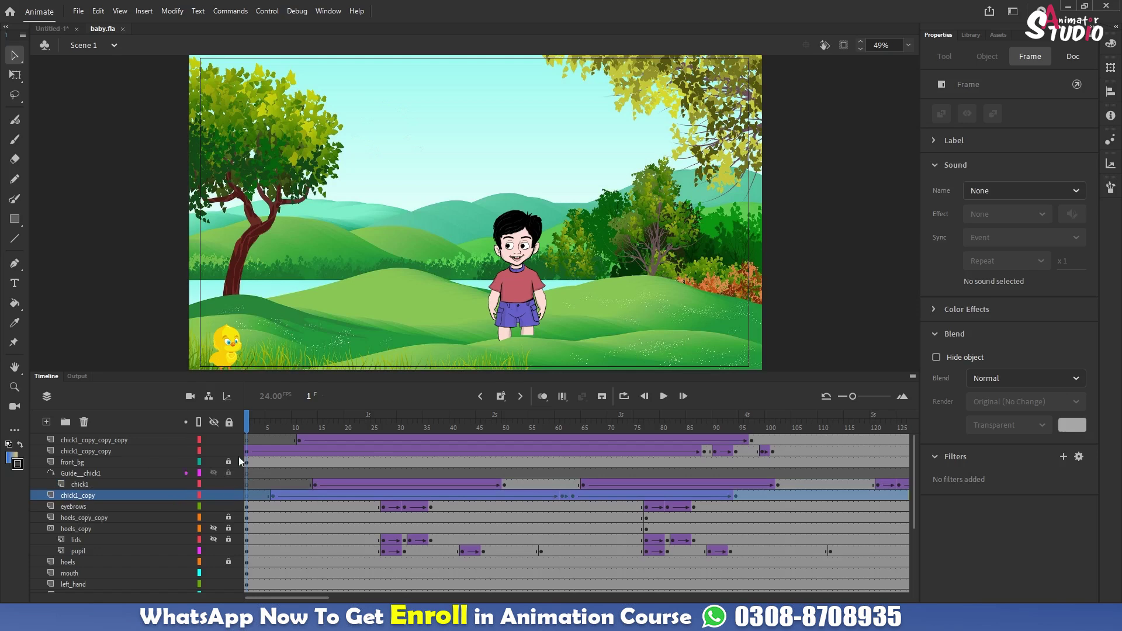
{"action": "left_click", "coordinate": [276, 427]}
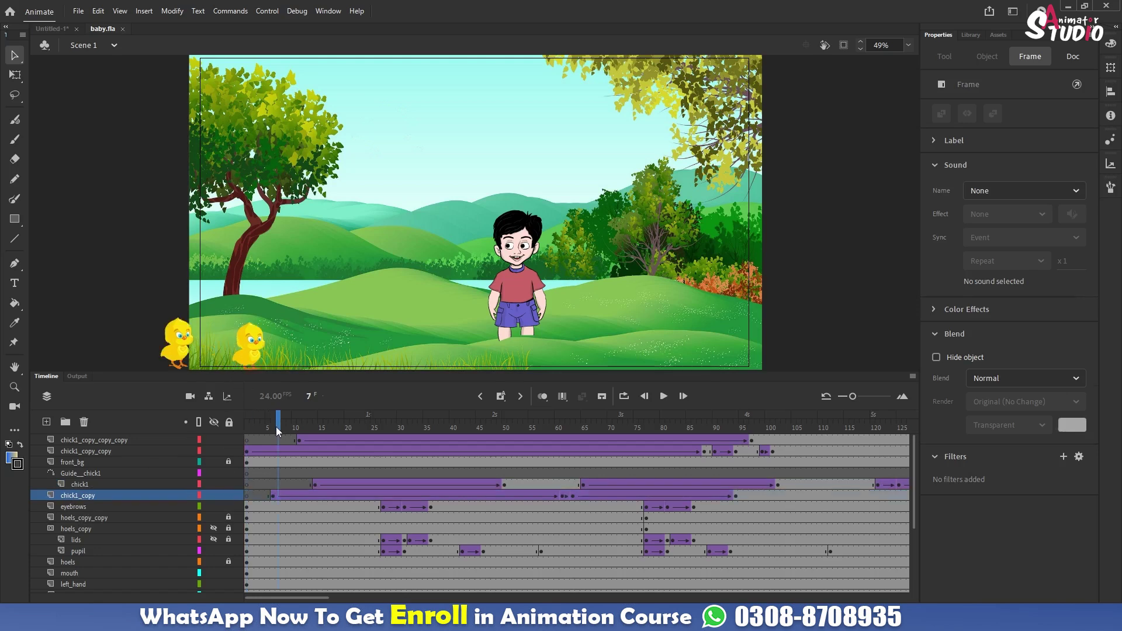
{"action": "left_click", "coordinate": [272, 425]}
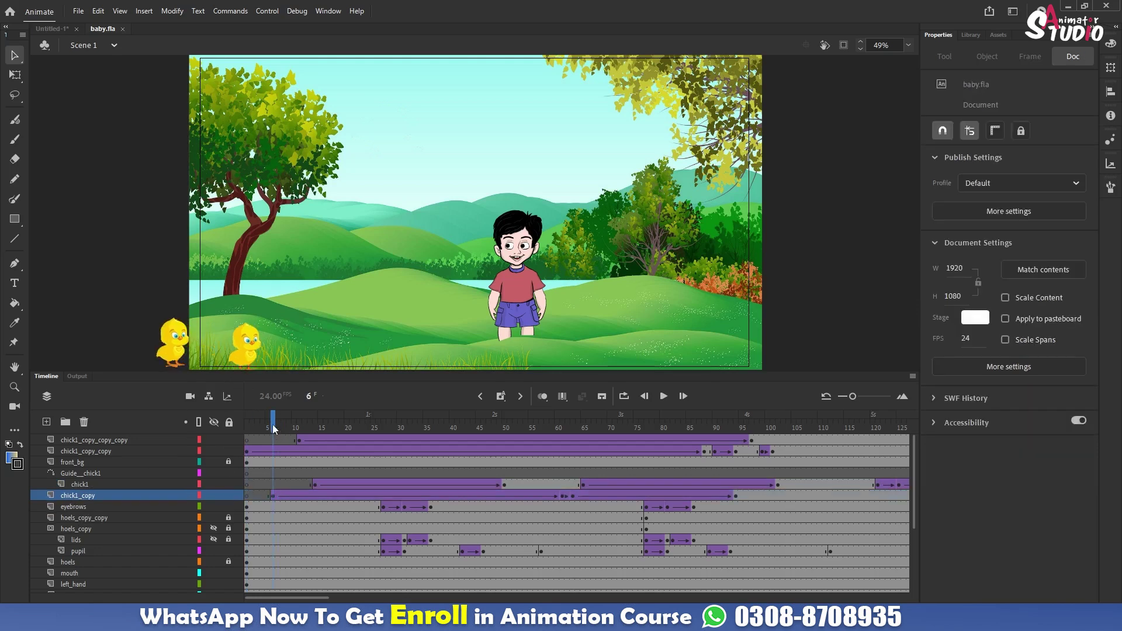
- Open the chick1 symbol for editing at its frame 1, check its chick layer, and magnify the stage to 200%
{"action": "double_click", "coordinate": [245, 363]}
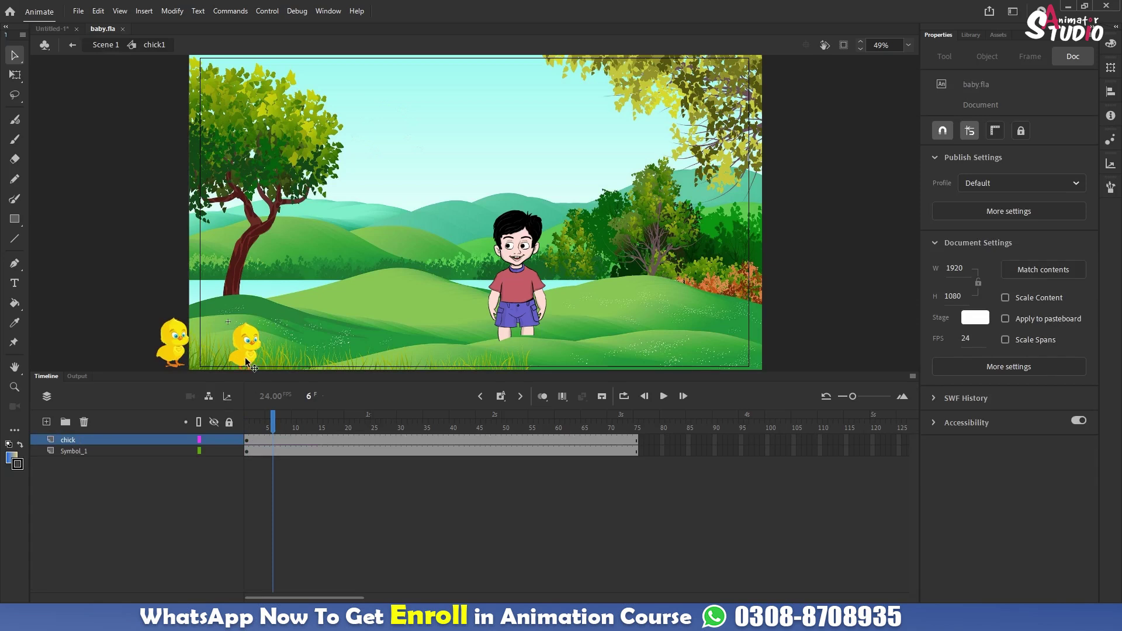
{"action": "left_click", "coordinate": [267, 424]}
{"action": "left_click_drag", "start_coordinate": [268, 425], "coordinate": [248, 431]}
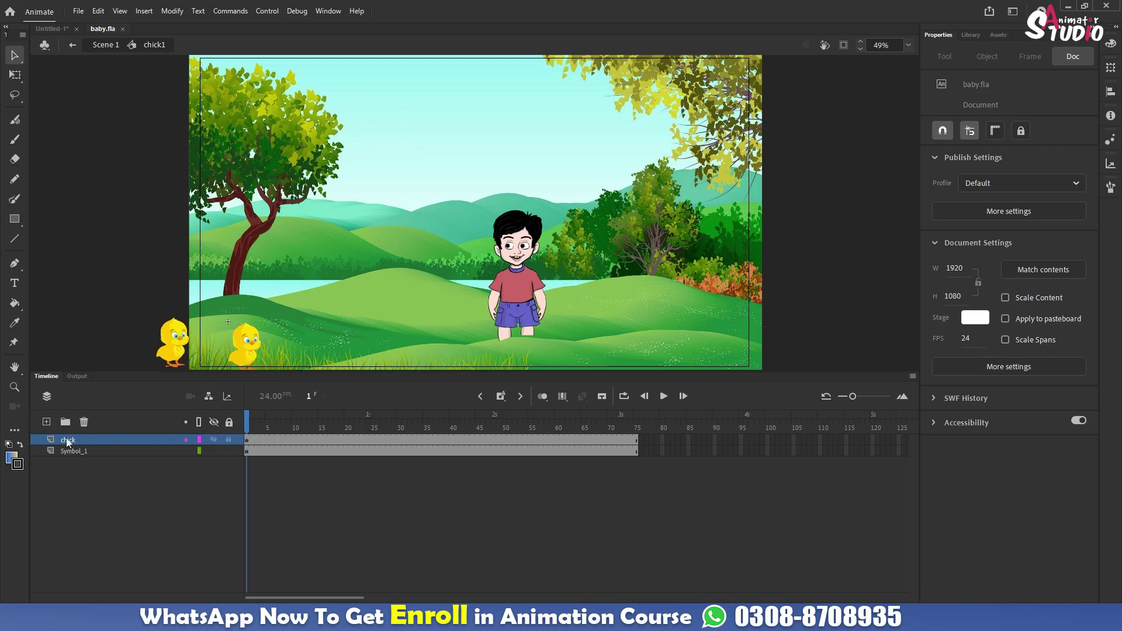
{"action": "left_click", "coordinate": [120, 439]}
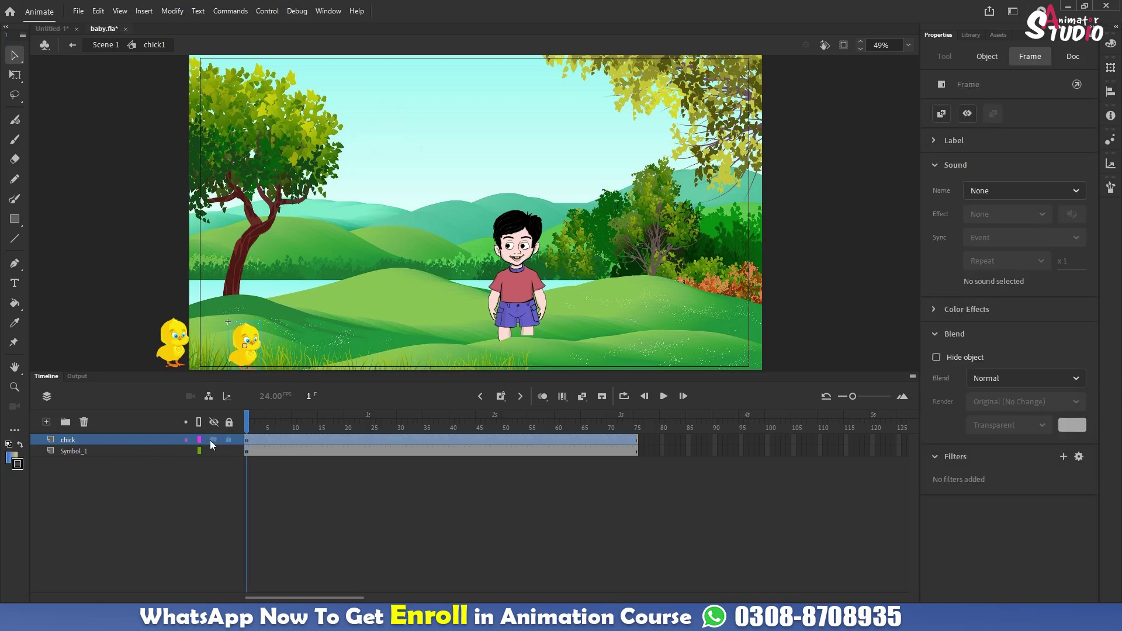
{"action": "left_click", "coordinate": [209, 440]}
{"action": "left_click", "coordinate": [210, 440]}
{"action": "left_click", "coordinate": [908, 45]}
{"action": "left_click", "coordinate": [927, 152]}
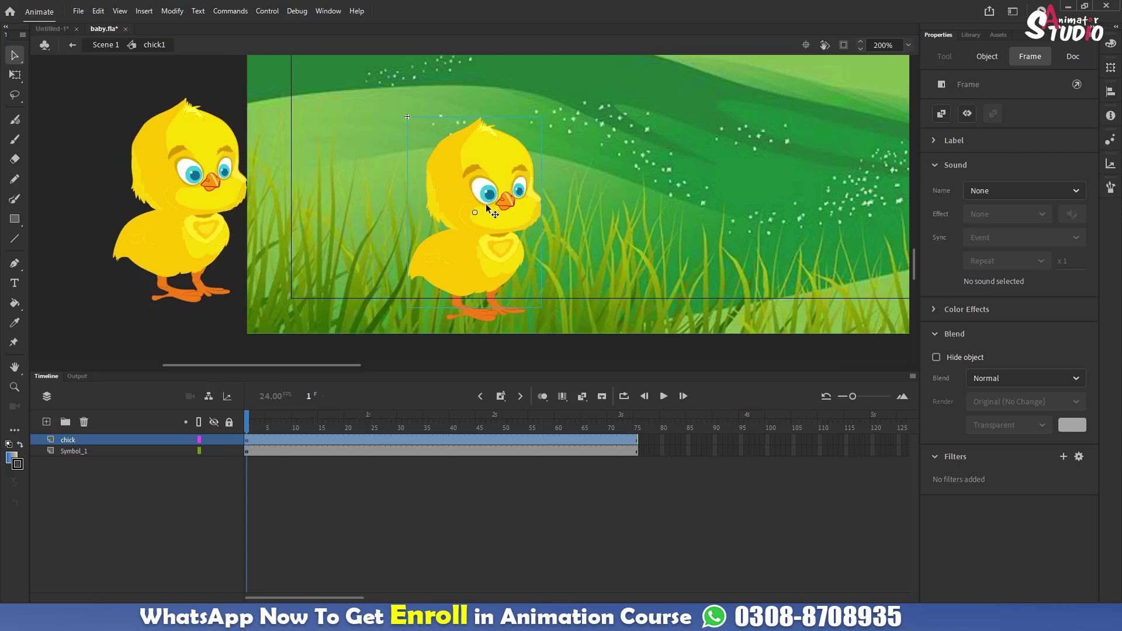
- Hide and show the chick and Symbol_1 layers in turn to examine the chick's body and feet separately
{"action": "left_click", "coordinate": [214, 439]}
{"action": "left_click", "coordinate": [87, 454]}
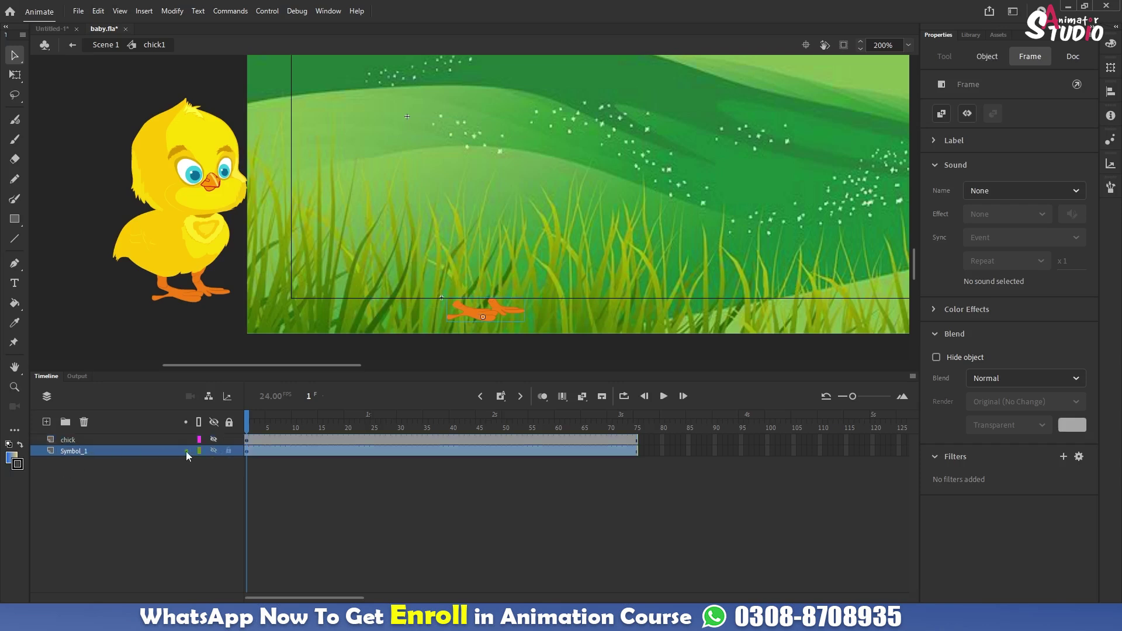
{"action": "left_click_drag", "start_coordinate": [247, 426], "coordinate": [237, 478]}
{"action": "left_click", "coordinate": [236, 478]}
{"action": "left_click", "coordinate": [211, 451]}
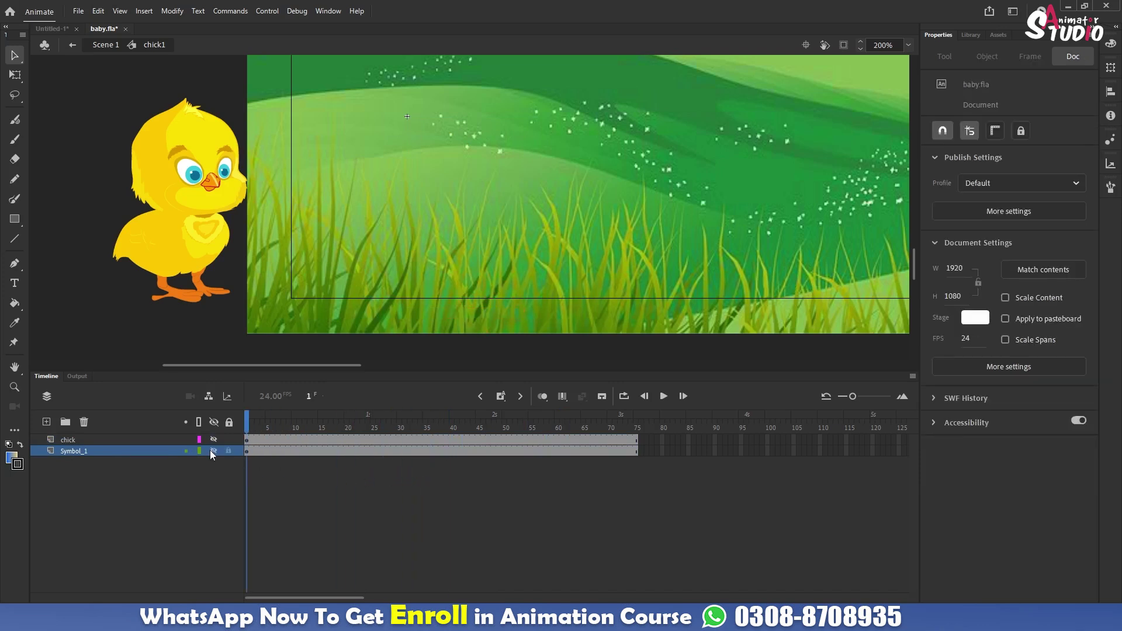
{"action": "left_click", "coordinate": [214, 439]}
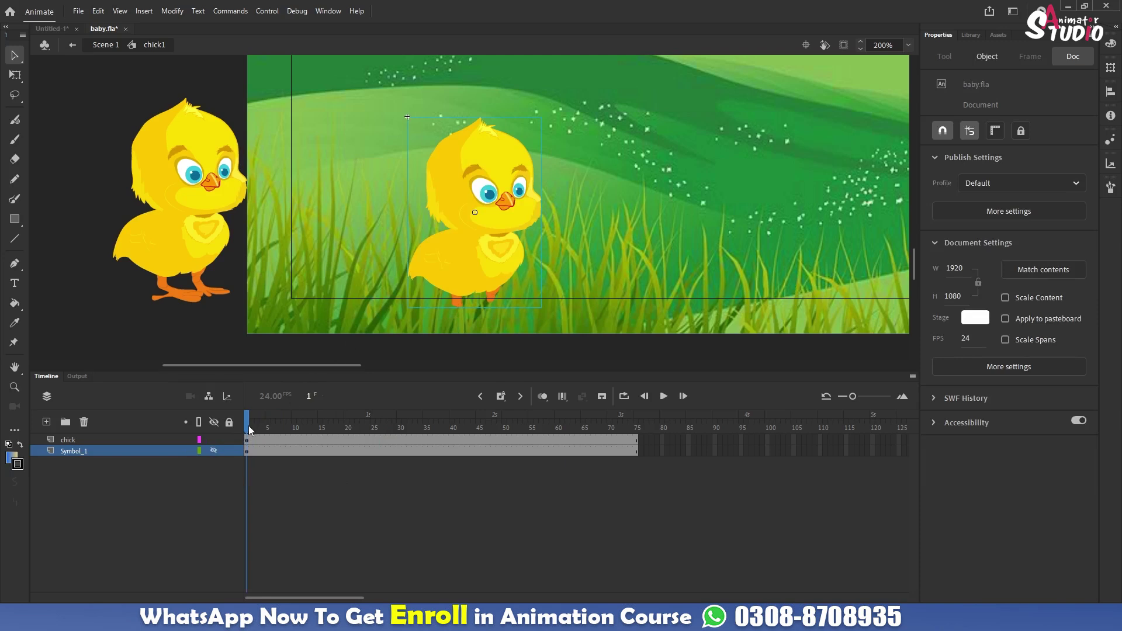
{"action": "mouse_move", "coordinate": [249, 426]}
{"action": "left_mouse_down"}
{"action": "mouse_move", "coordinate": [445, 438]}
{"action": "mouse_move", "coordinate": [347, 443]}
{"action": "mouse_move", "coordinate": [562, 445]}
{"action": "mouse_move", "coordinate": [247, 444]}
{"action": "left_mouse_up"}
- Return to Scene 1, fit the stage in the view, and reduce the timeline's height
{"action": "left_click", "coordinate": [72, 46]}
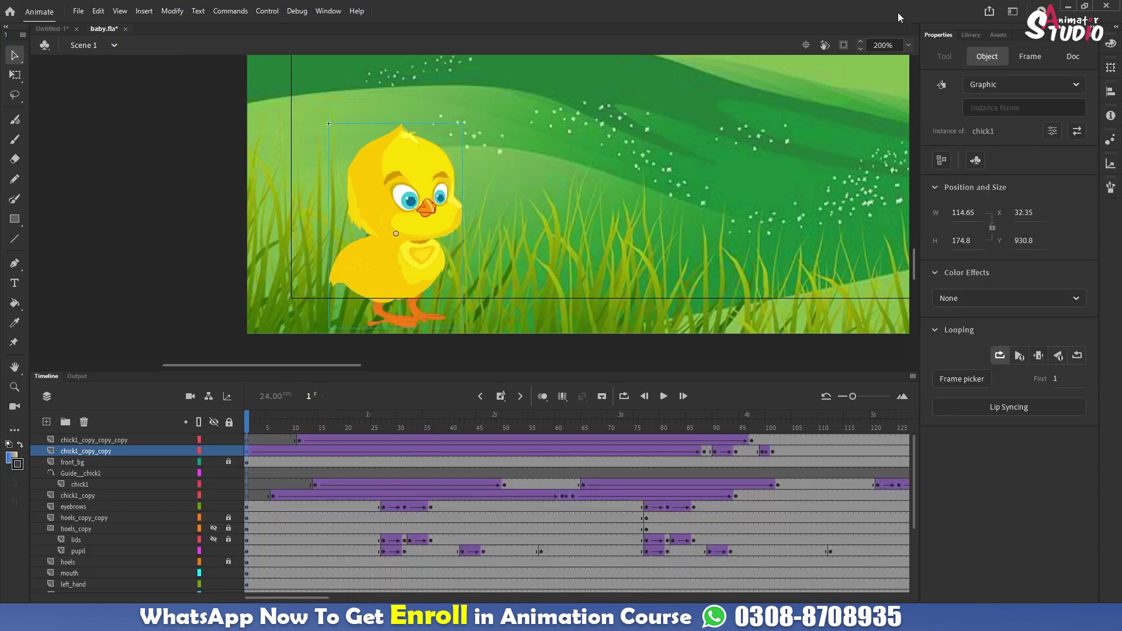
{"action": "left_click", "coordinate": [908, 45]}
{"action": "left_click", "coordinate": [910, 56]}
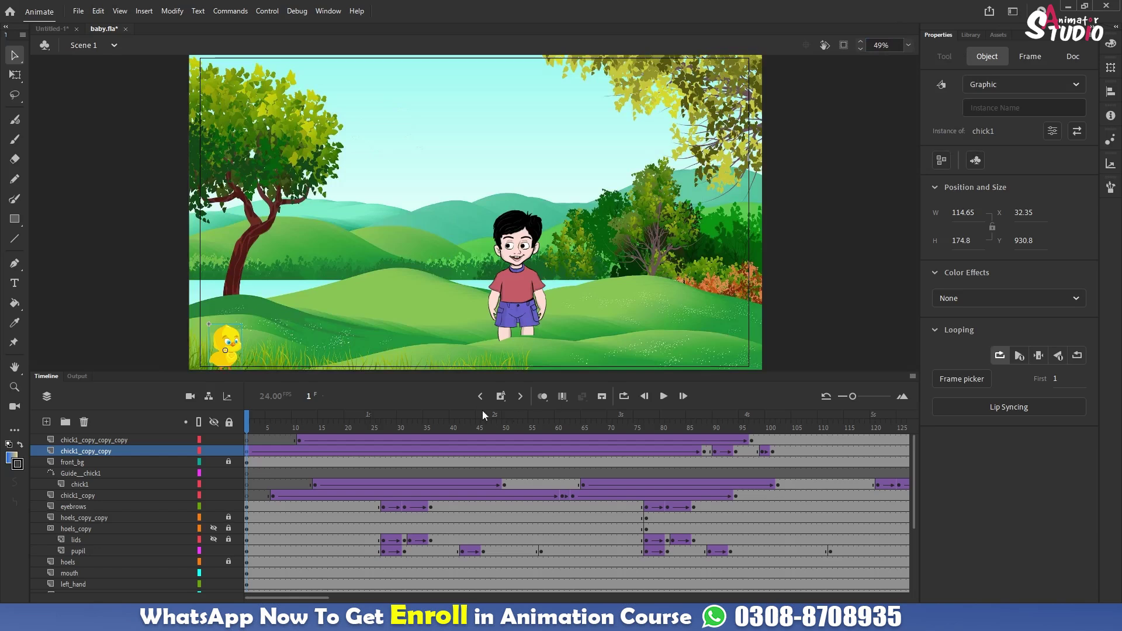
{"action": "left_click_drag", "start_coordinate": [452, 373], "coordinate": [449, 498]}
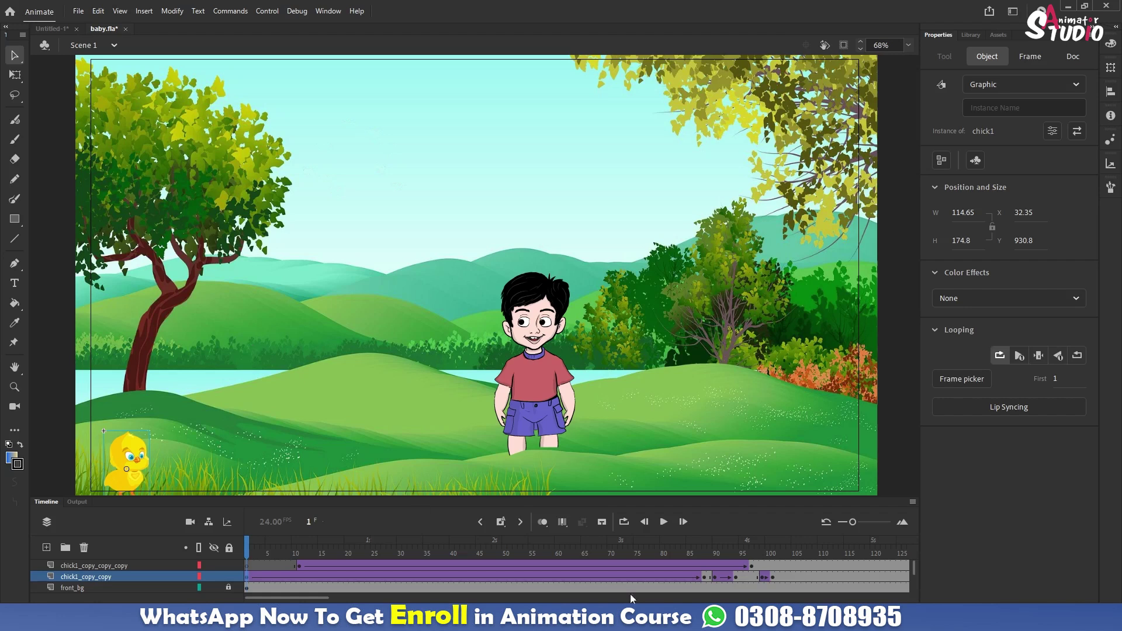
- Check the Google Meet participants, and open the illustration-4774153_1920 image from the Downloads folder in File Explorer to view it
{"action": "left_click", "coordinate": [601, 619]}
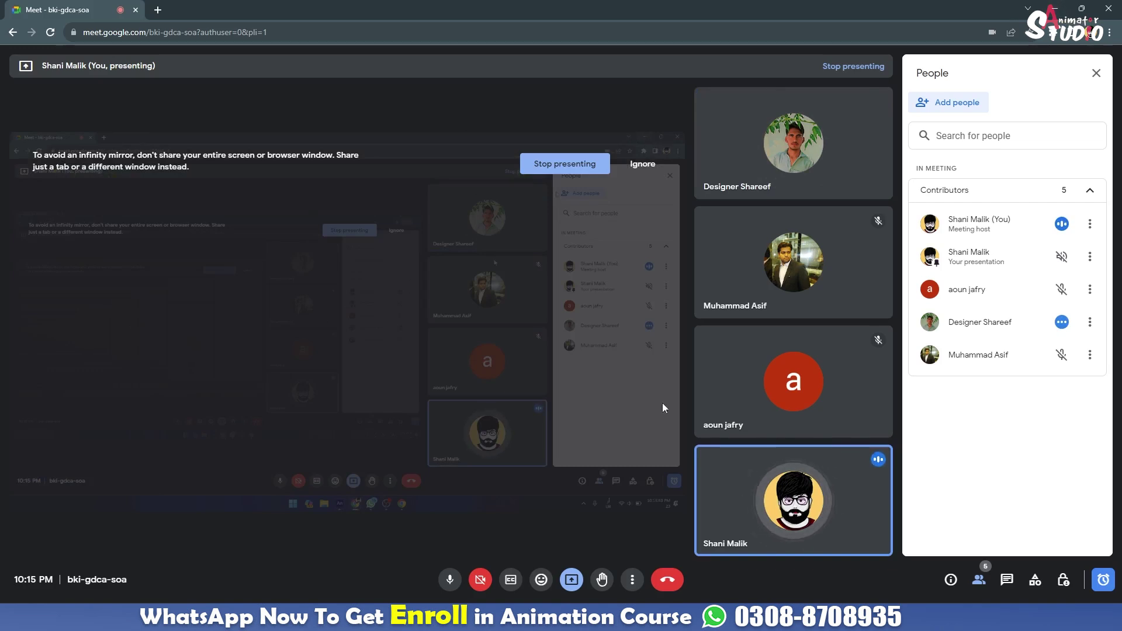
{"action": "mouse_move", "coordinate": [547, 618]}
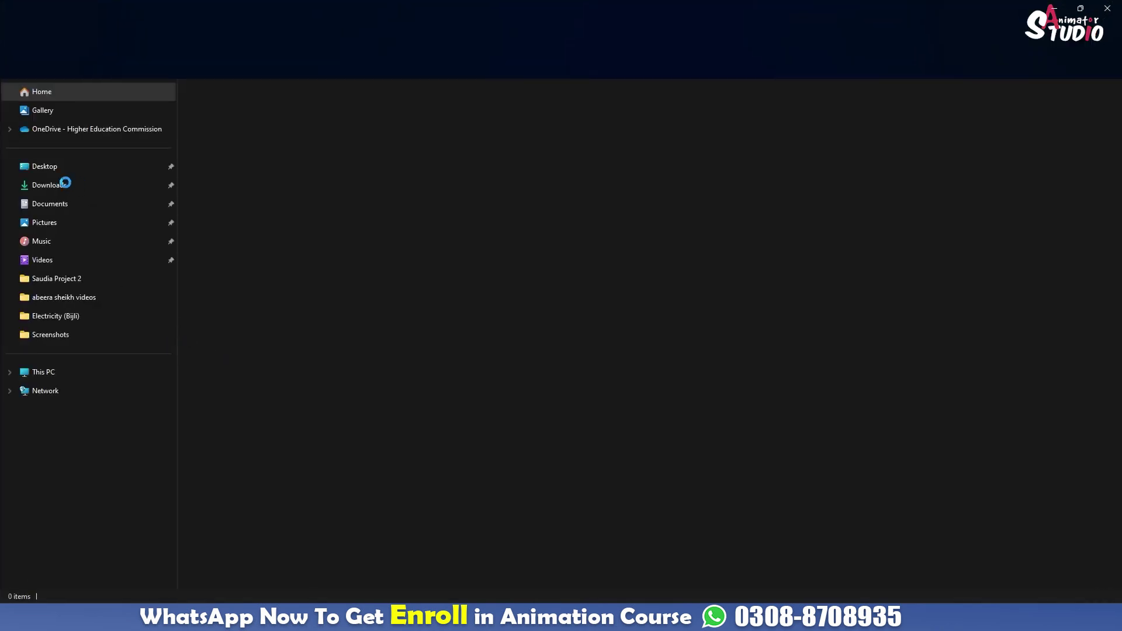
{"action": "left_click", "coordinate": [66, 186]}
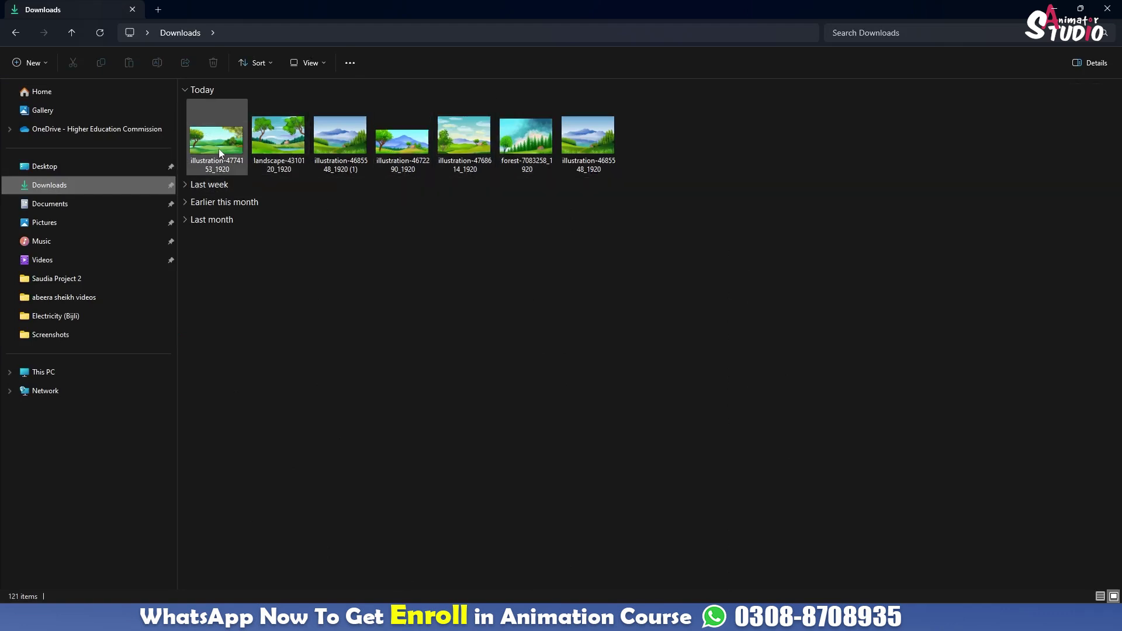
{"action": "left_click", "coordinate": [218, 148]}
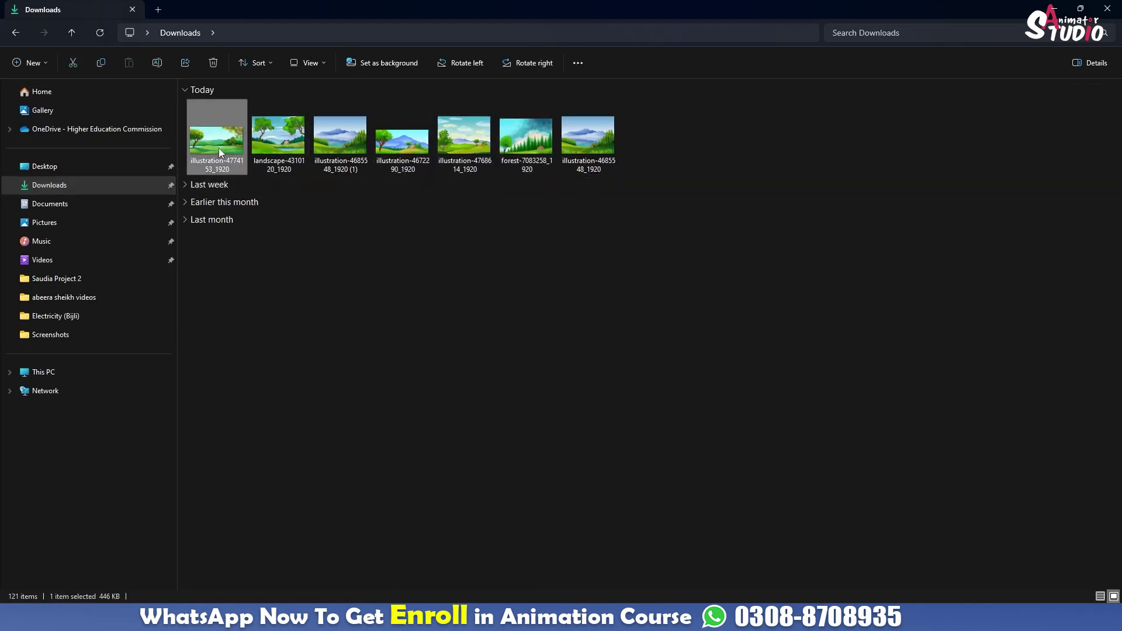
{"action": "double_click", "coordinate": [219, 148]}
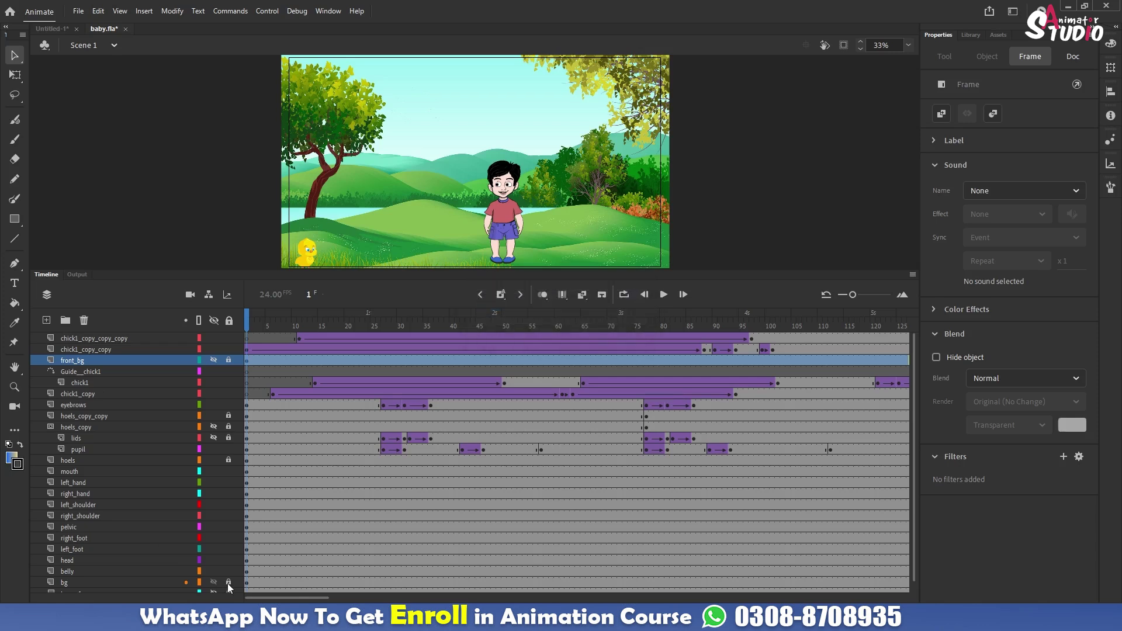
- Unlock the bg layer in baby.fla in Animate, reduce the timeline's height, and deselect the background artwork
{"action": "left_click", "coordinate": [127, 581]}
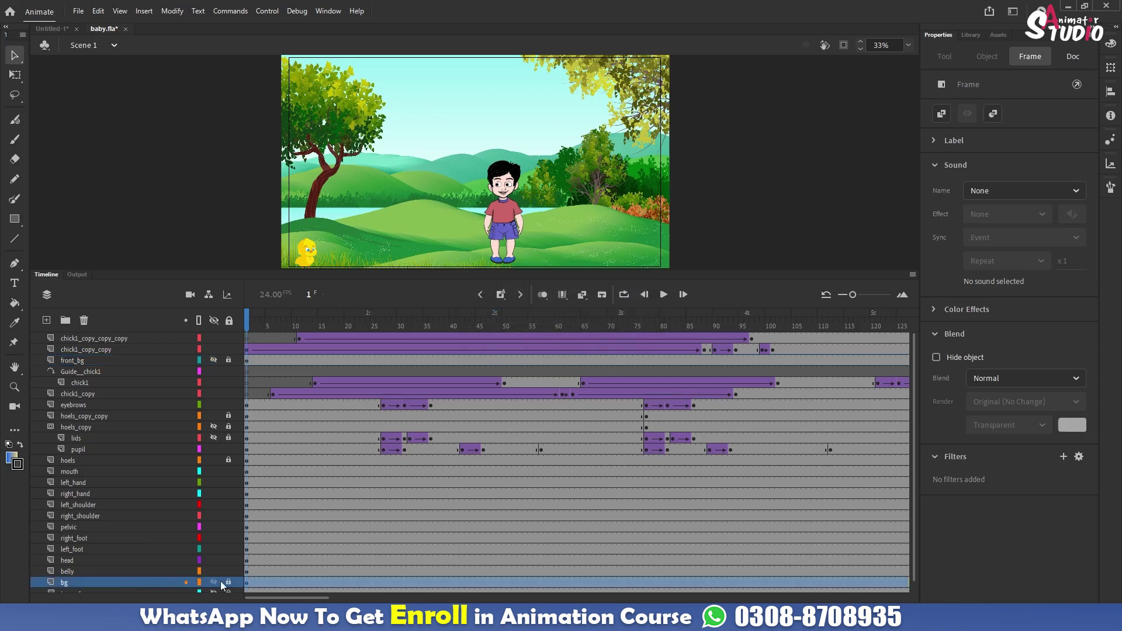
{"action": "left_click", "coordinate": [138, 580]}
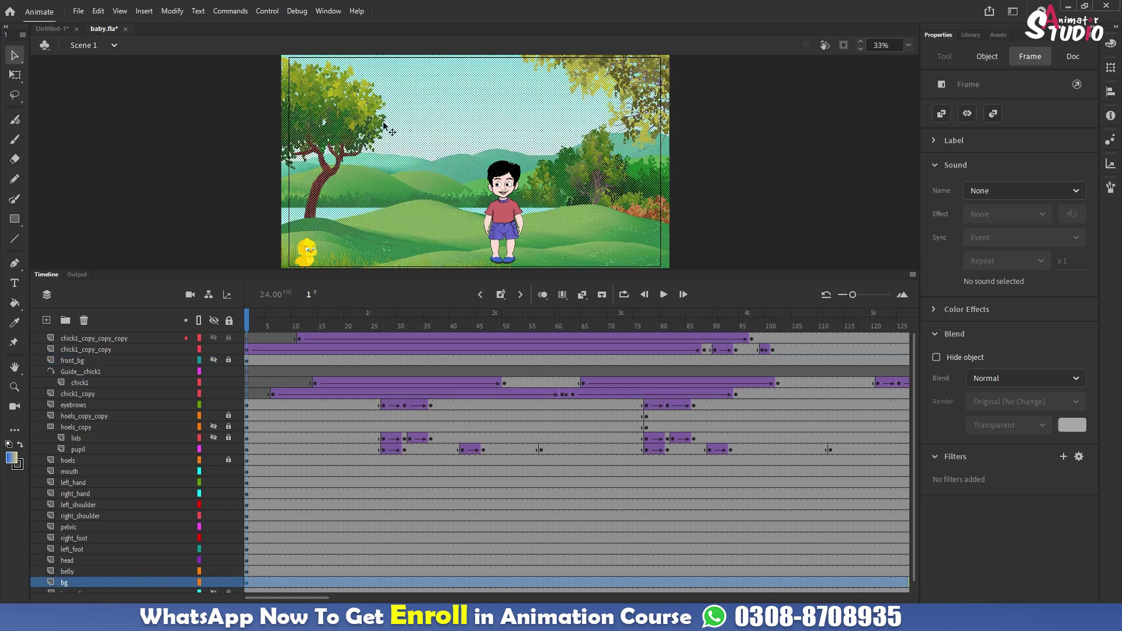
{"action": "left_click_drag", "start_coordinate": [465, 271], "coordinate": [457, 468]}
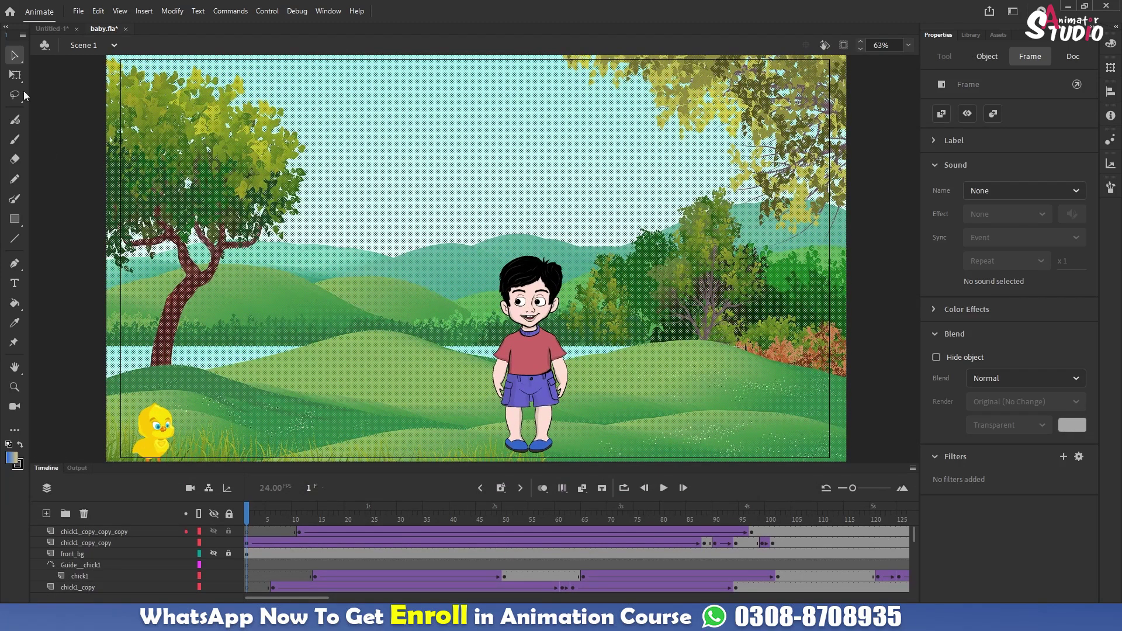
{"action": "left_click", "coordinate": [53, 142]}
- Select the large tree in the background artwork by outlining its crown and trunk with the Lasso tool
{"action": "left_click", "coordinate": [15, 94]}
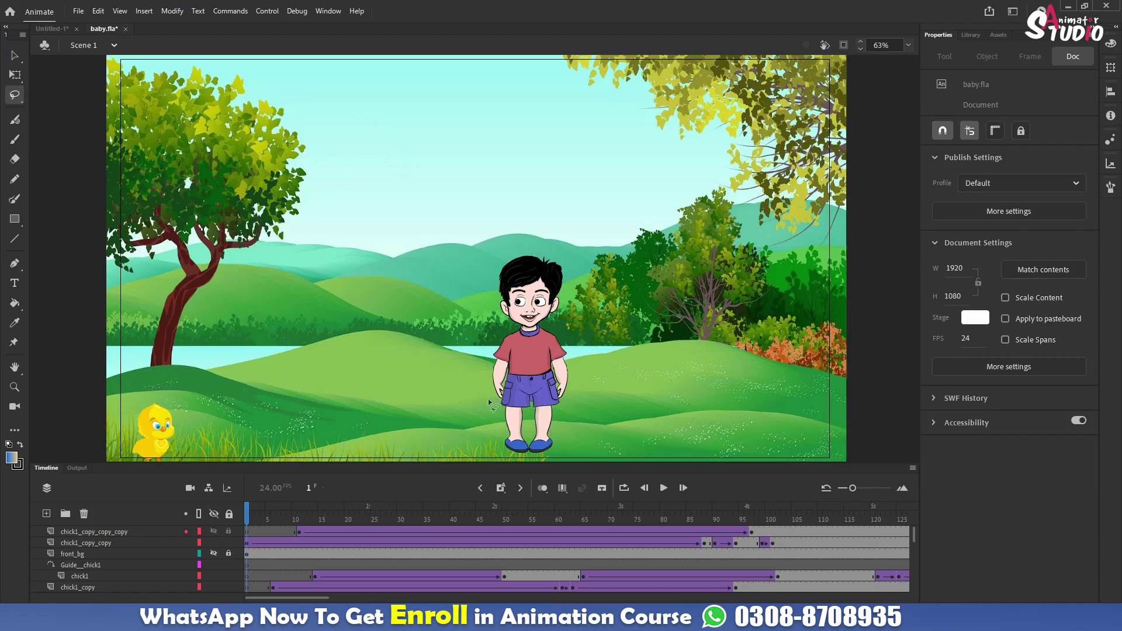
{"action": "mouse_move", "coordinate": [251, 74]}
{"action": "left_mouse_down"}
{"action": "mouse_move", "coordinate": [306, 124]}
{"action": "mouse_move", "coordinate": [320, 173]}
{"action": "mouse_move", "coordinate": [305, 223]}
{"action": "mouse_move", "coordinate": [273, 264]}
{"action": "mouse_move", "coordinate": [218, 297]}
{"action": "mouse_move", "coordinate": [167, 379]}
{"action": "mouse_move", "coordinate": [148, 373]}
{"action": "mouse_move", "coordinate": [158, 276]}
{"action": "mouse_move", "coordinate": [79, 286]}
{"action": "mouse_move", "coordinate": [33, 188]}
{"action": "mouse_move", "coordinate": [135, 47]}
{"action": "left_mouse_up"}
{"action": "left_click_drag", "start_coordinate": [248, 75], "coordinate": [254, 75]}
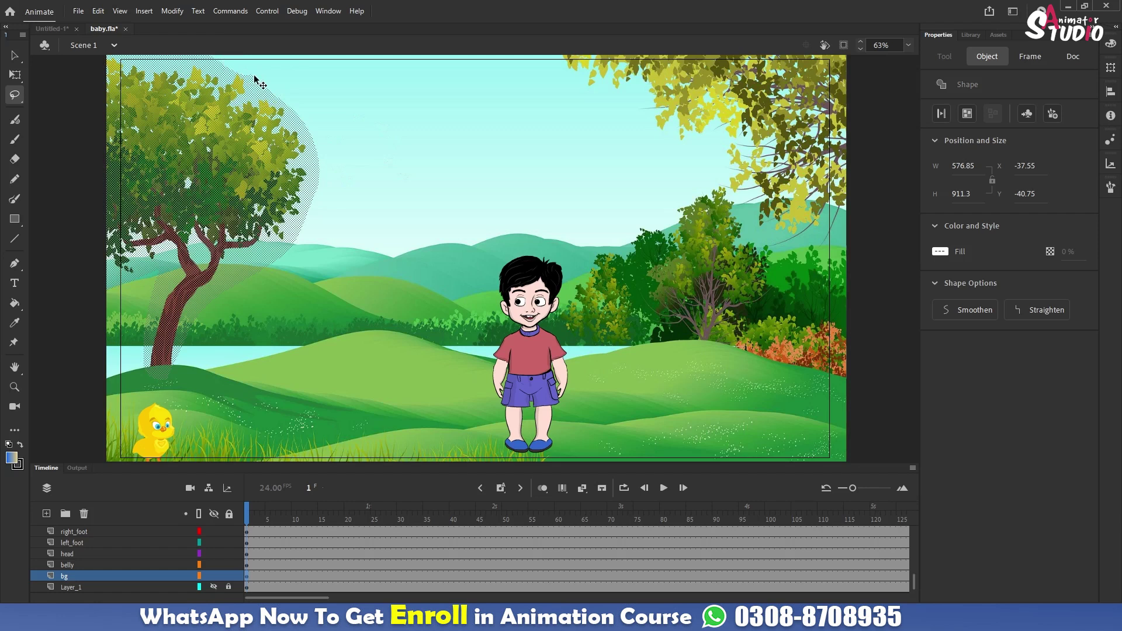
- Paste the selected tree in place on a new layer above all others, and move the copy beside the boy
{"action": "left_click", "coordinate": [114, 533]}
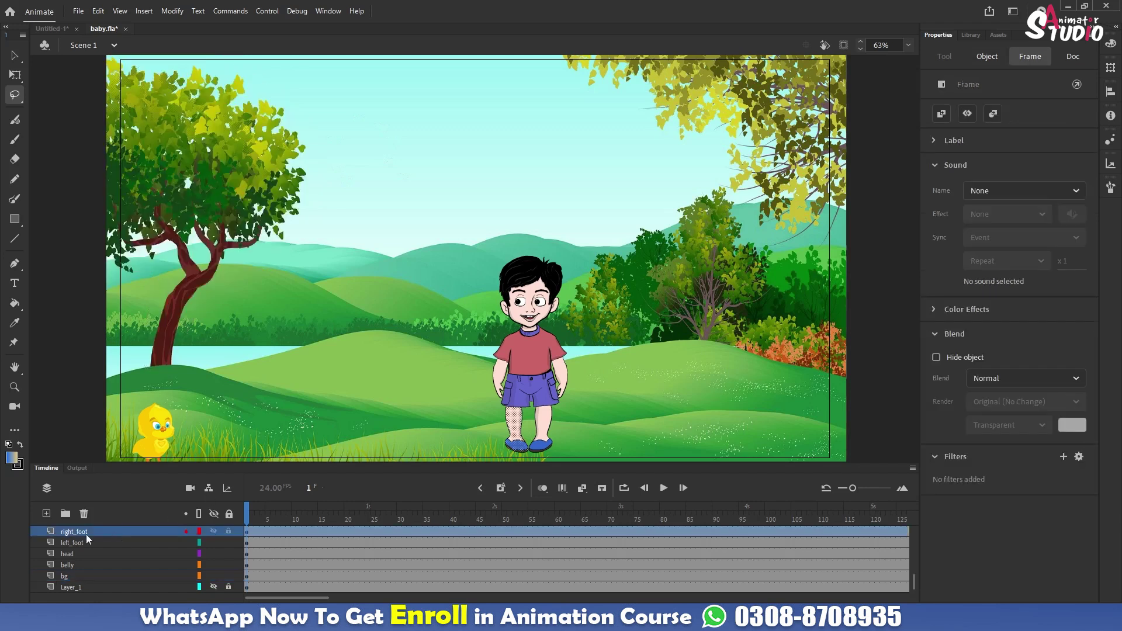
{"action": "scroll", "coordinate": [55, 531], "scroll_direction": "up", "scroll_amount": 4}
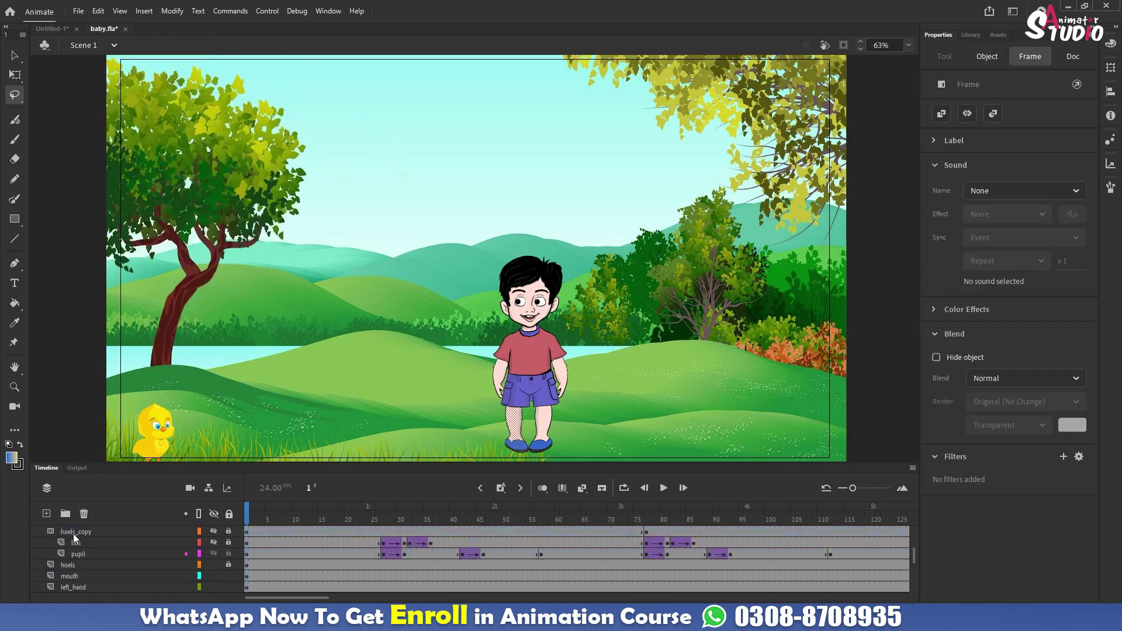
{"action": "scroll", "coordinate": [72, 535], "scroll_direction": "up", "scroll_amount": 5}
{"action": "left_click", "coordinate": [76, 529]}
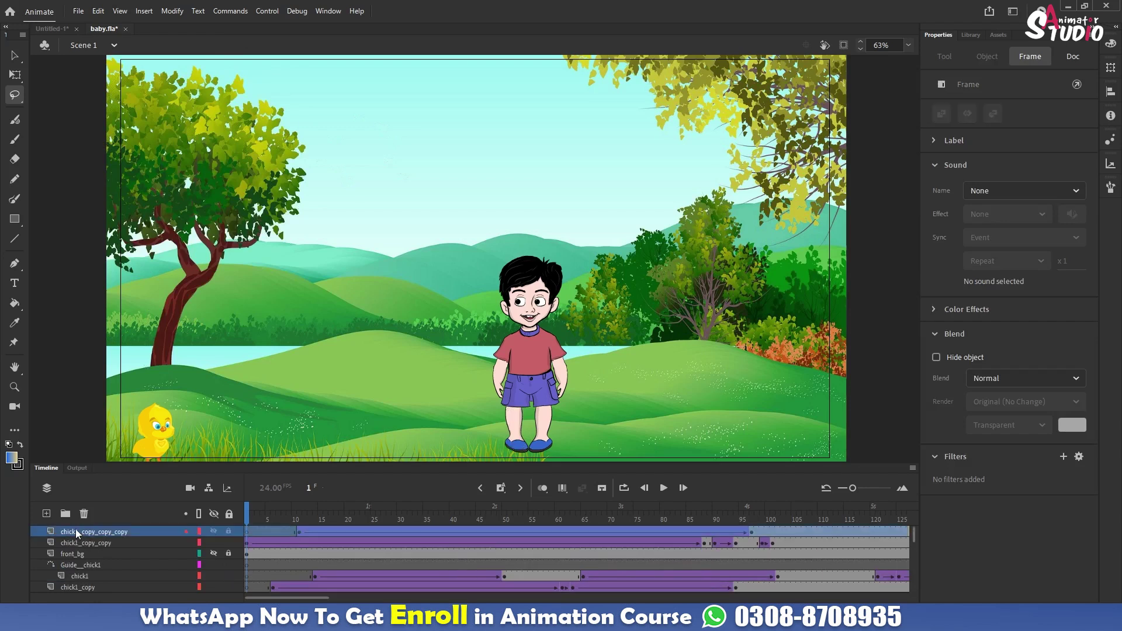
{"action": "left_click", "coordinate": [47, 514]}
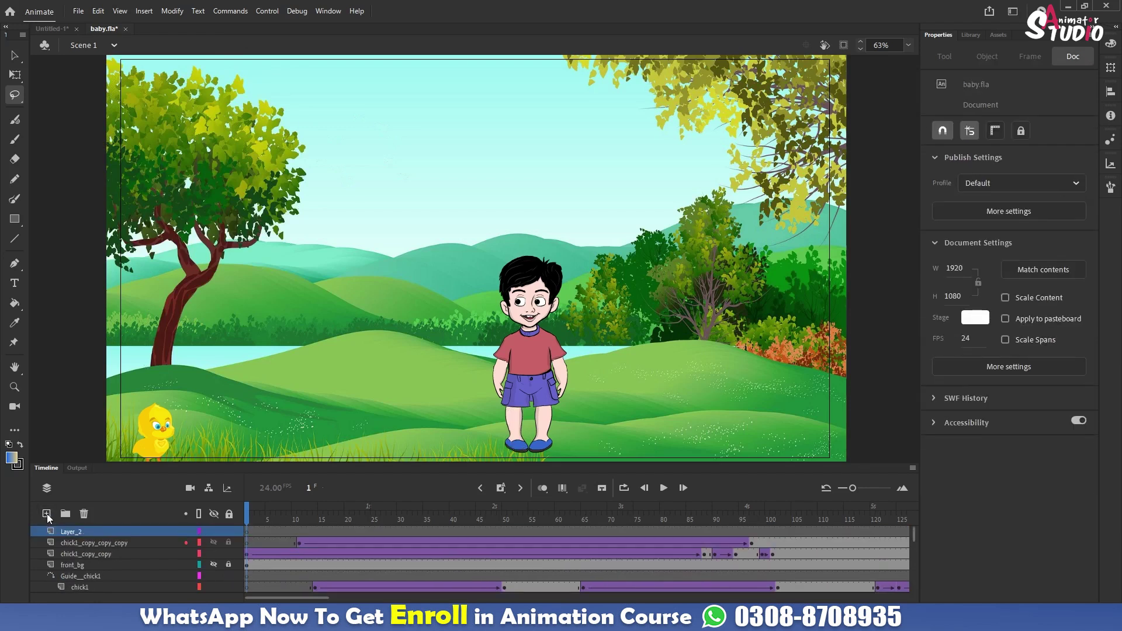
{"action": "key", "text": "ctrl+shift+v"}
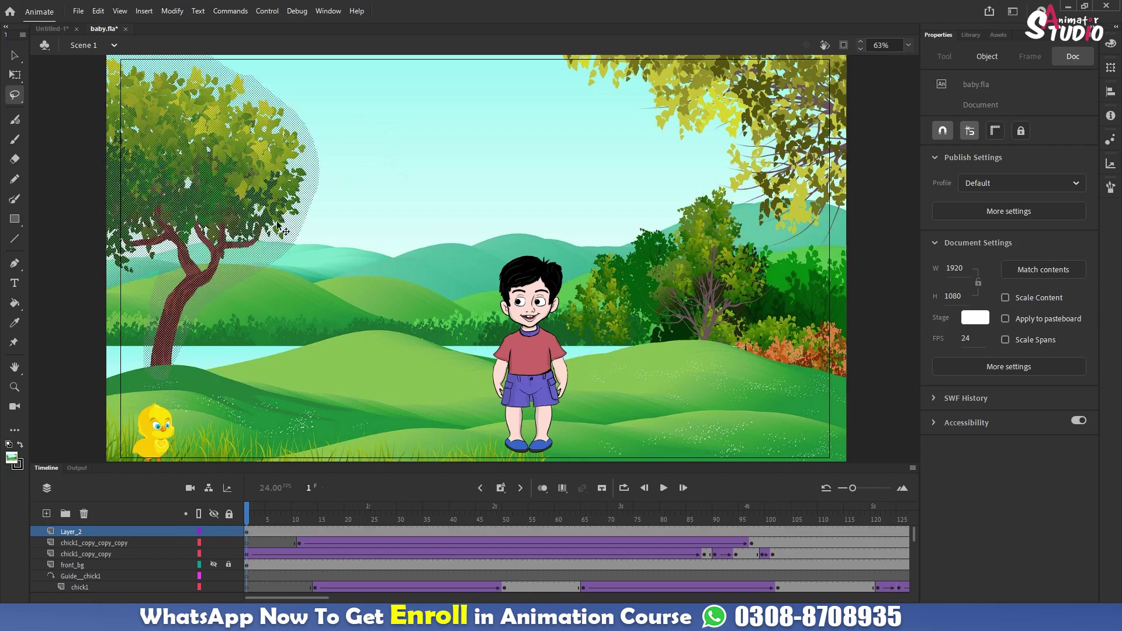
{"action": "mouse_move", "coordinate": [243, 221]}
{"action": "left_mouse_down"}
{"action": "mouse_move", "coordinate": [349, 286]}
{"action": "mouse_move", "coordinate": [454, 298]}
{"action": "mouse_move", "coordinate": [425, 295]}
{"action": "left_mouse_up"}
{"action": "left_click", "coordinate": [496, 146]}
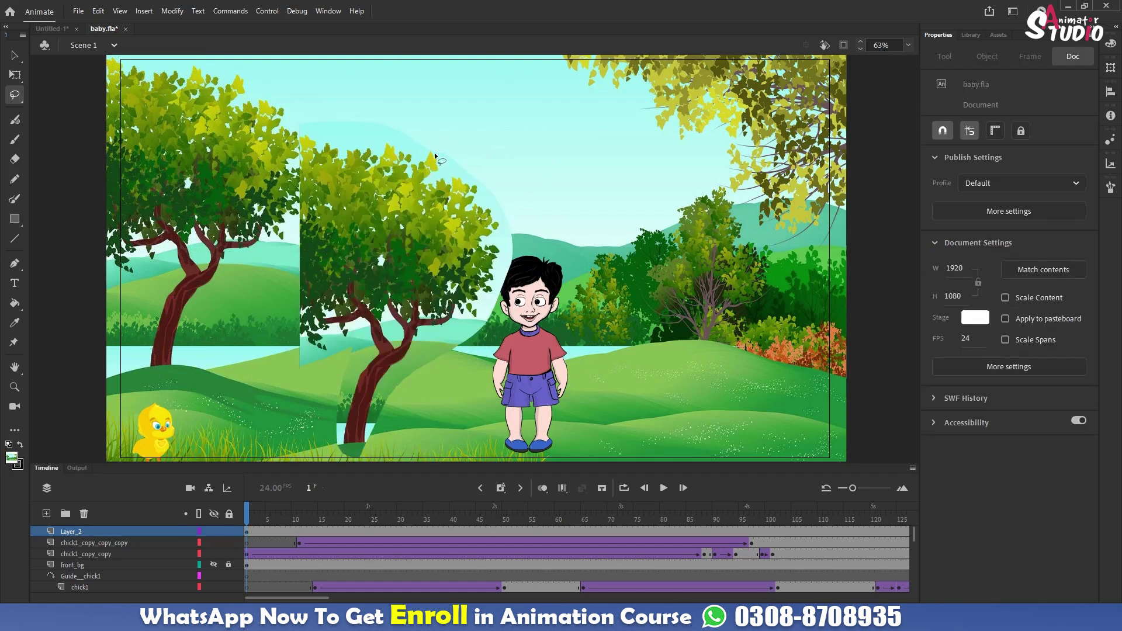
- Use the Magic Wand to select and delete the leftover sky around the copied tree's crown
{"action": "left_click", "coordinate": [21, 101]}
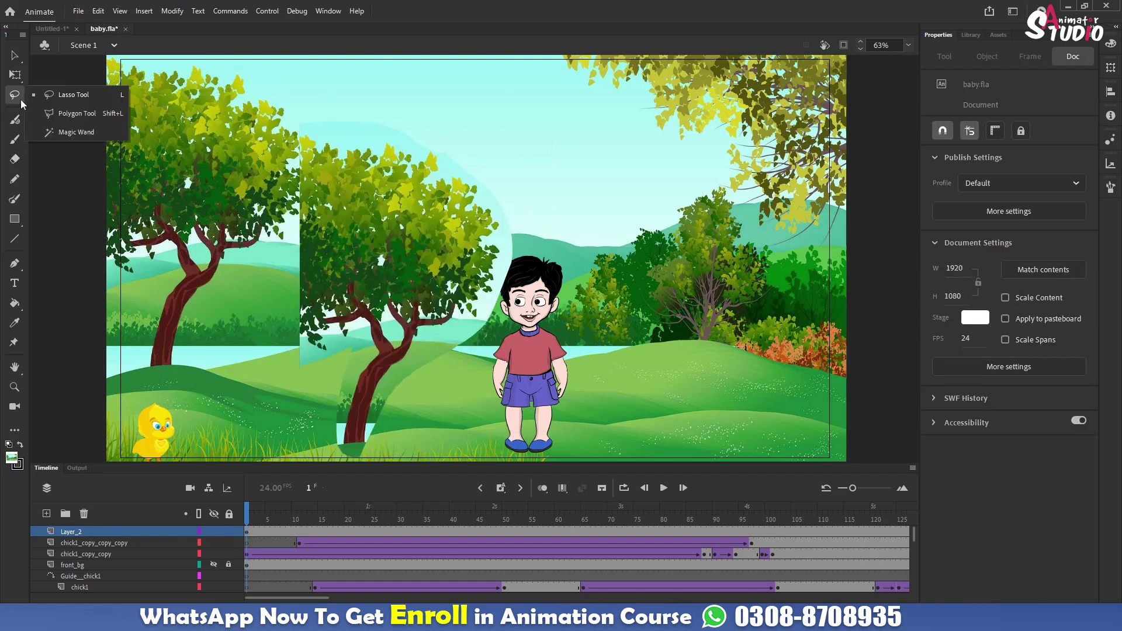
{"action": "left_click", "coordinate": [71, 132]}
{"action": "left_click", "coordinate": [349, 136]}
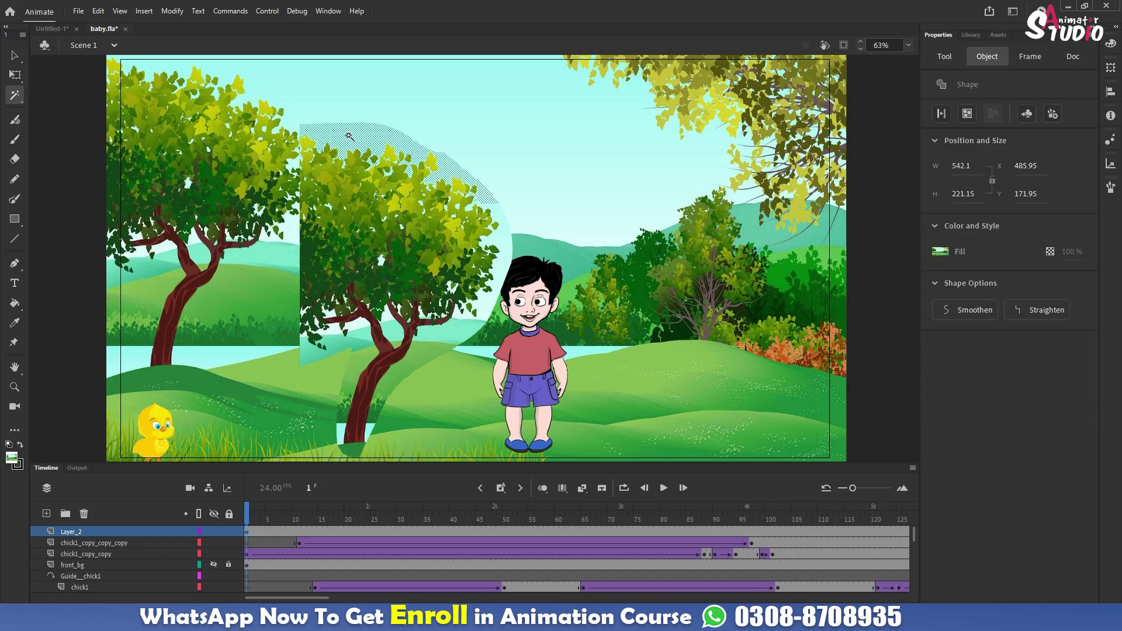
{"action": "key", "text": "Delete"}
{"action": "left_click", "coordinate": [507, 249]}
{"action": "key", "text": "Delete"}
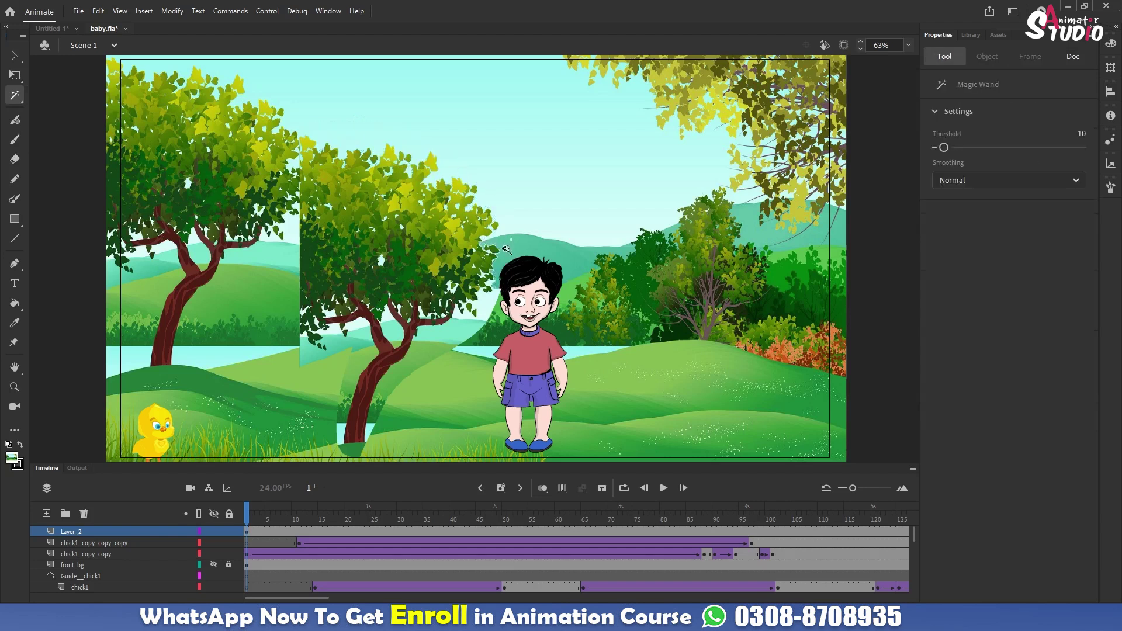
- Delete the leftover hill and bush areas beside the copied tree's crown and between its branches with the Magic Wand
{"action": "left_click", "coordinate": [472, 328]}
{"action": "key", "text": "Delete"}
{"action": "left_click", "coordinate": [490, 311]}
{"action": "key", "text": "Delete"}
{"action": "left_click", "coordinate": [387, 321]}
{"action": "key", "text": "Delete"}
- Delete the remaining background patches on both sides of the copied tree's upper trunk with the Magic Wand
{"action": "left_click", "coordinate": [360, 341]}
{"action": "key", "text": "Delete"}
{"action": "left_click", "coordinate": [360, 341]}
{"action": "key", "text": "Delete"}
{"action": "left_click", "coordinate": [363, 341]}
{"action": "key", "text": "Delete"}
{"action": "left_click", "coordinate": [365, 358]}
{"action": "key", "text": "Delete"}
{"action": "left_click", "coordinate": [364, 350]}
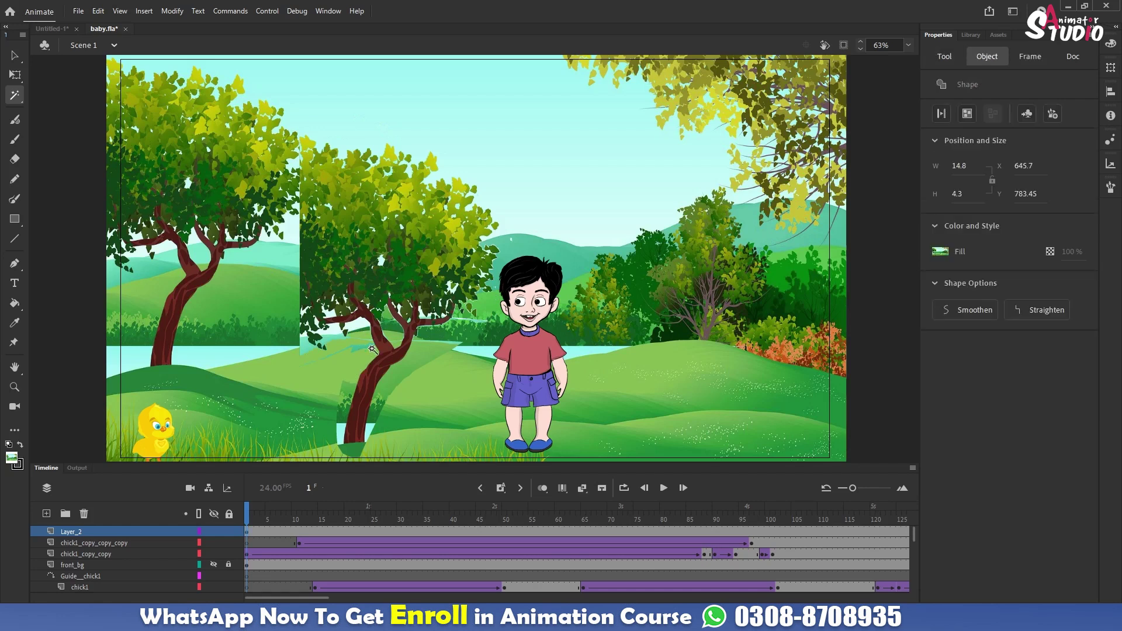
{"action": "left_click", "coordinate": [428, 358]}
{"action": "key", "text": "Delete"}
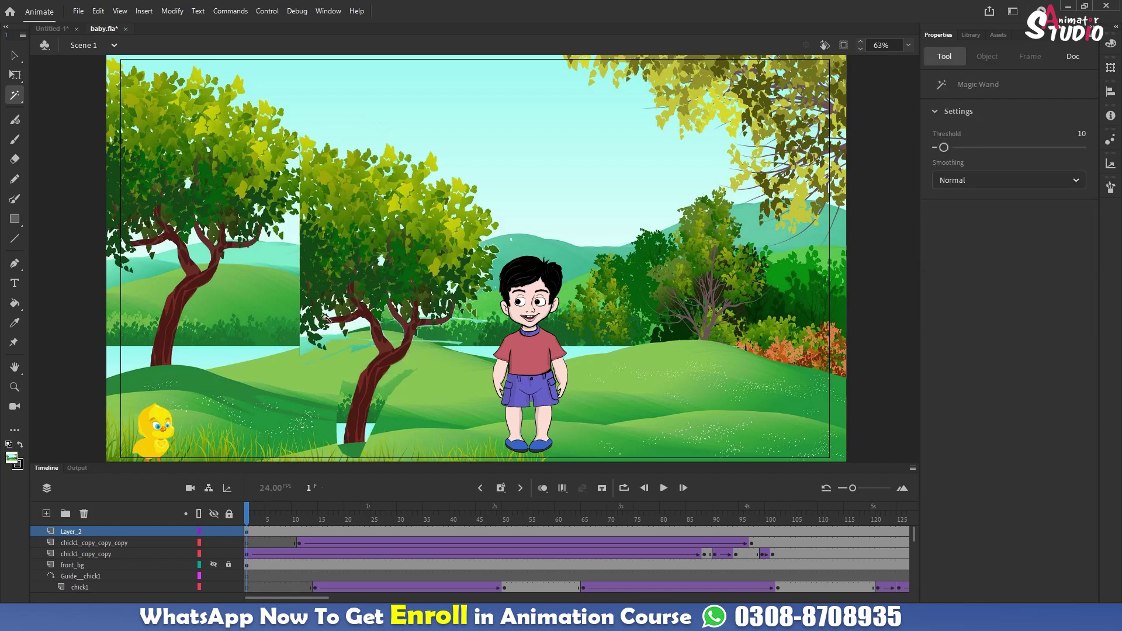
- Move the copied tree in front of the chick so it overlaps the original tree, and deselect the artwork
{"action": "left_click", "coordinate": [15, 55]}
{"action": "mouse_move", "coordinate": [390, 273]}
{"action": "left_mouse_down"}
{"action": "mouse_move", "coordinate": [413, 297]}
{"action": "mouse_move", "coordinate": [427, 293]}
{"action": "mouse_move", "coordinate": [386, 318]}
{"action": "mouse_move", "coordinate": [178, 318]}
{"action": "left_mouse_up"}
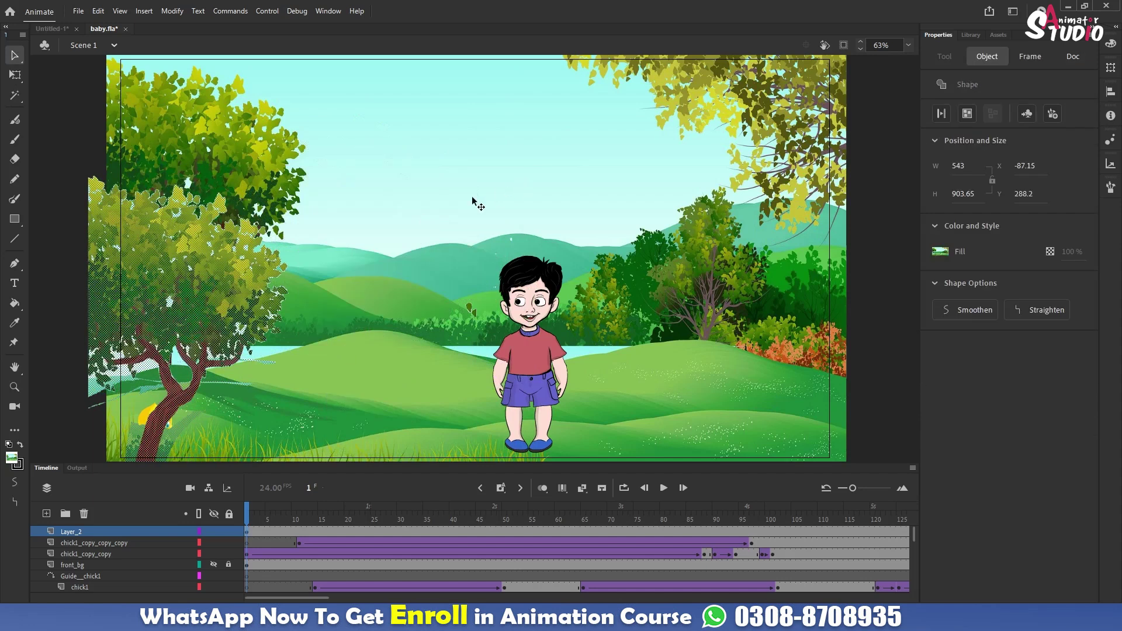
{"action": "left_click", "coordinate": [475, 201]}
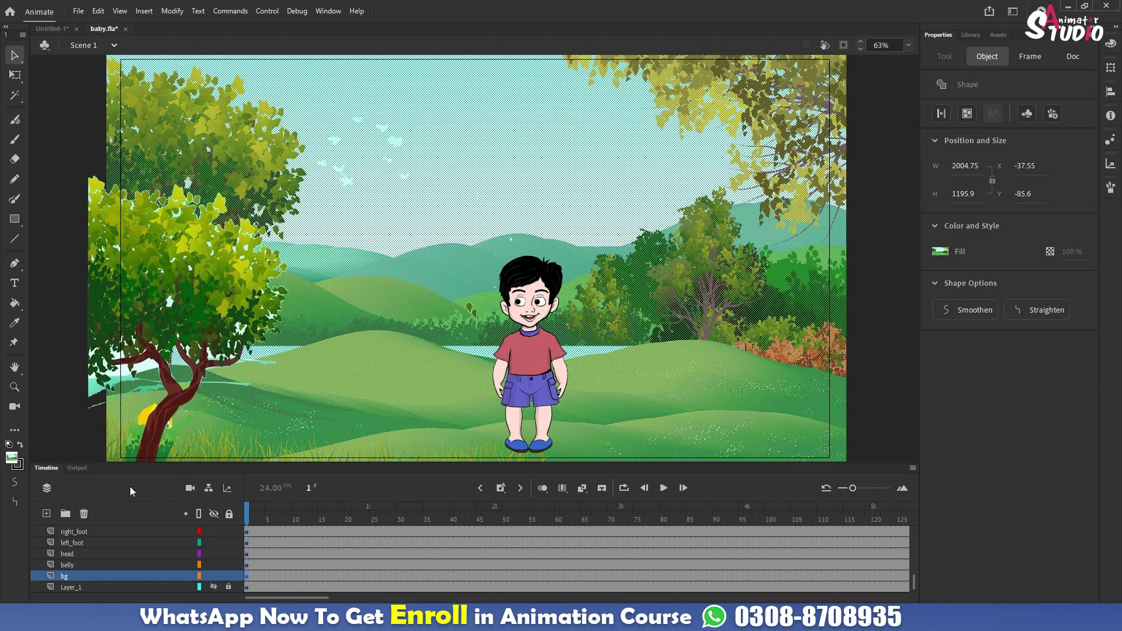
{"action": "left_click", "coordinate": [78, 451]}
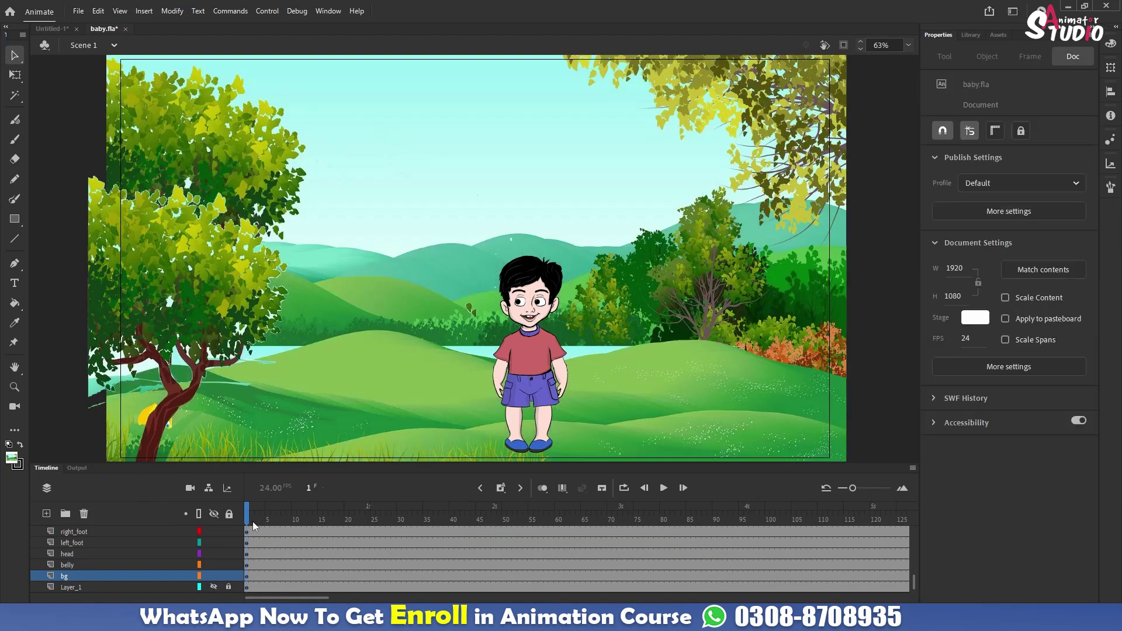
- Save baby.fla and switch to the blank Untitled-1 document
{"action": "left_click_drag", "start_coordinate": [251, 520], "coordinate": [236, 541]}
{"action": "key", "text": "ctrl+s"}
{"action": "key", "text": "ctrl+Tab"}
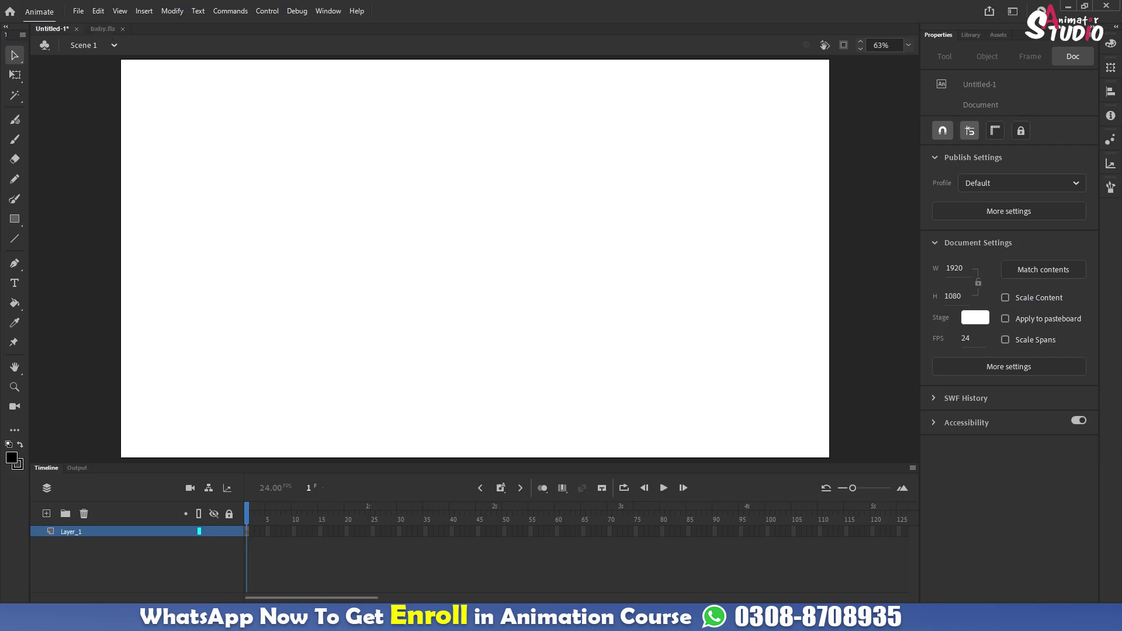
- Check the Google Meet participants, and switch to the Animation Batch 2 group chat in WhatsApp to view the shared lectures
{"action": "mouse_move", "coordinate": [561, 618]}
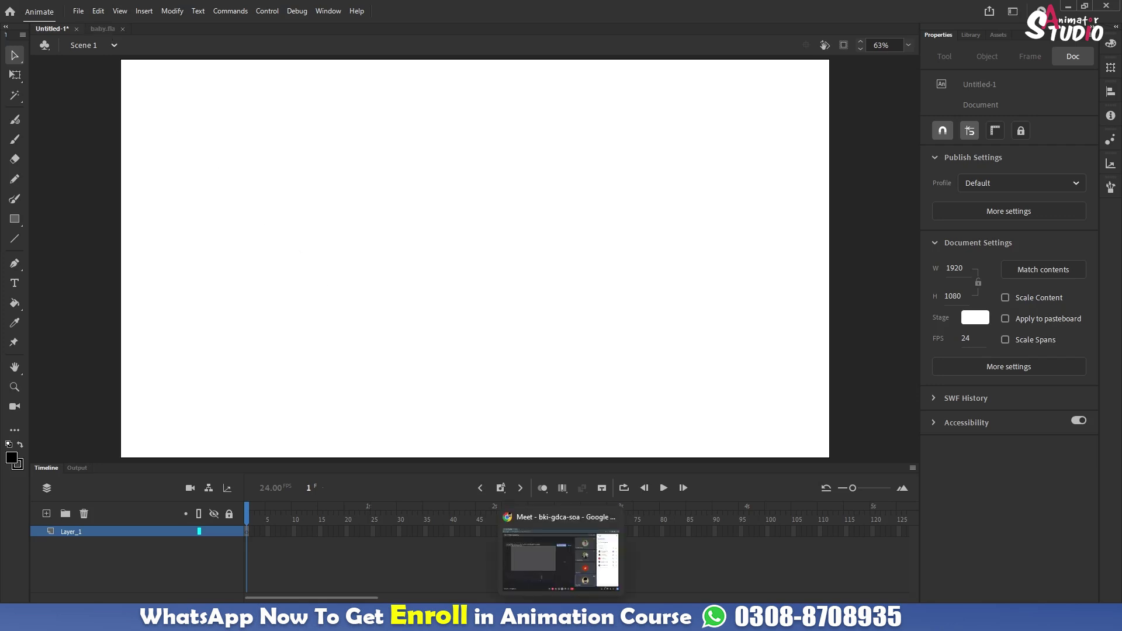
{"action": "left_click", "coordinate": [561, 618]}
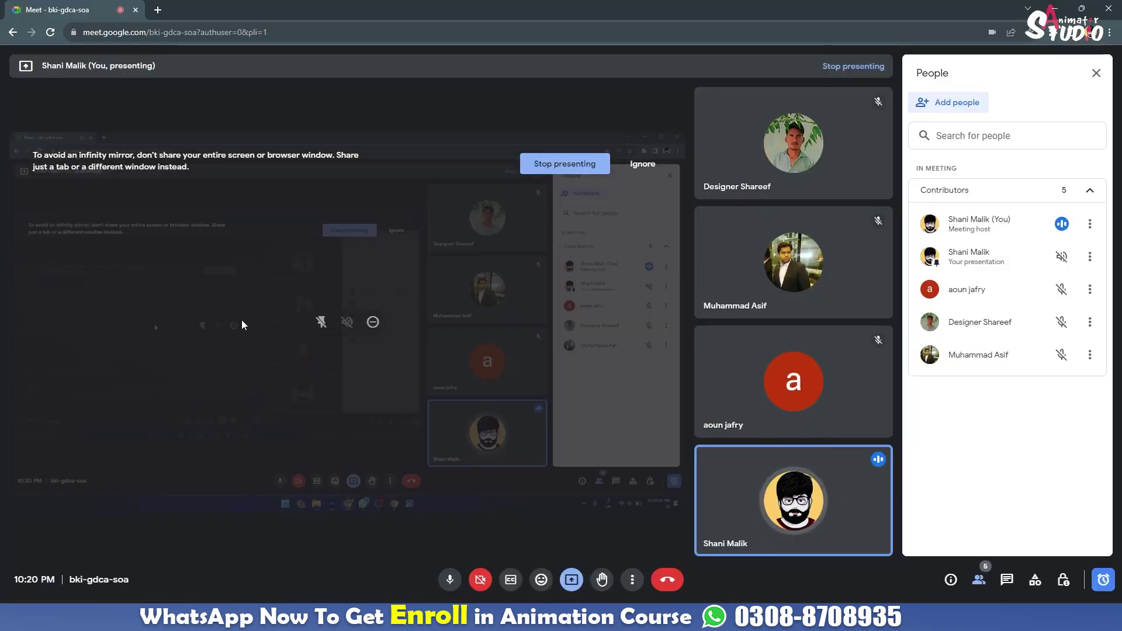
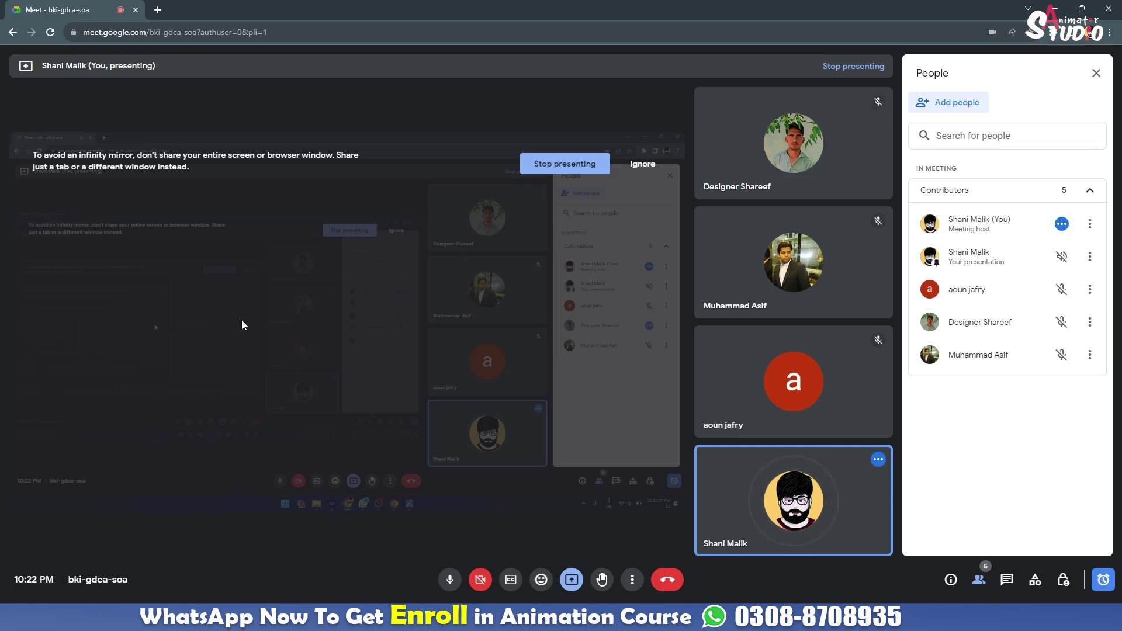
{"action": "key", "text": "alt+Tab"}
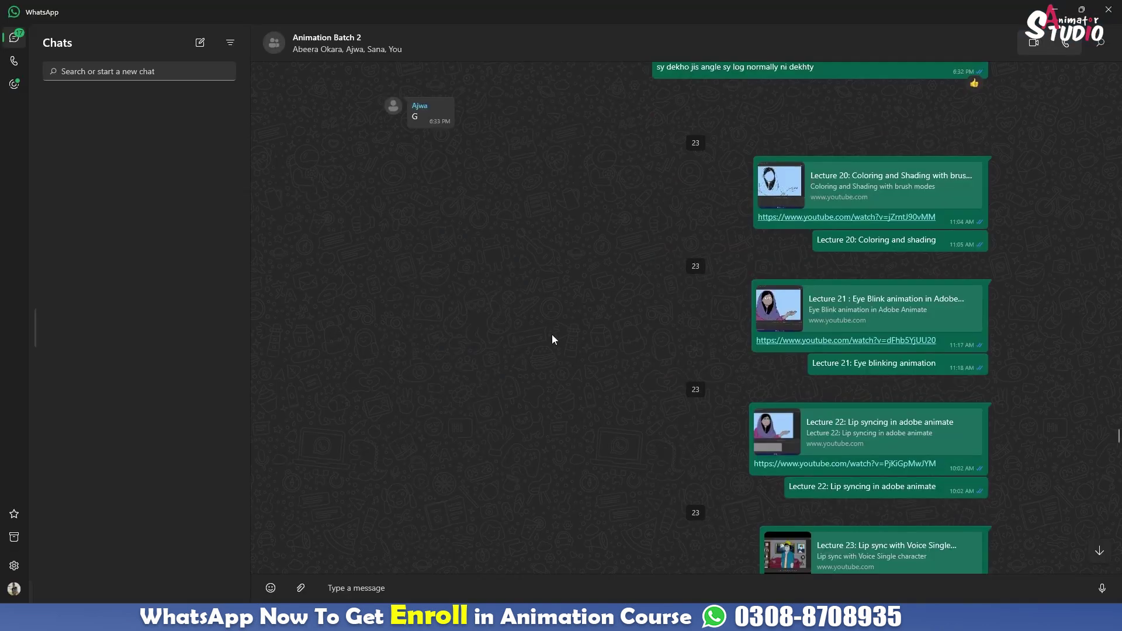